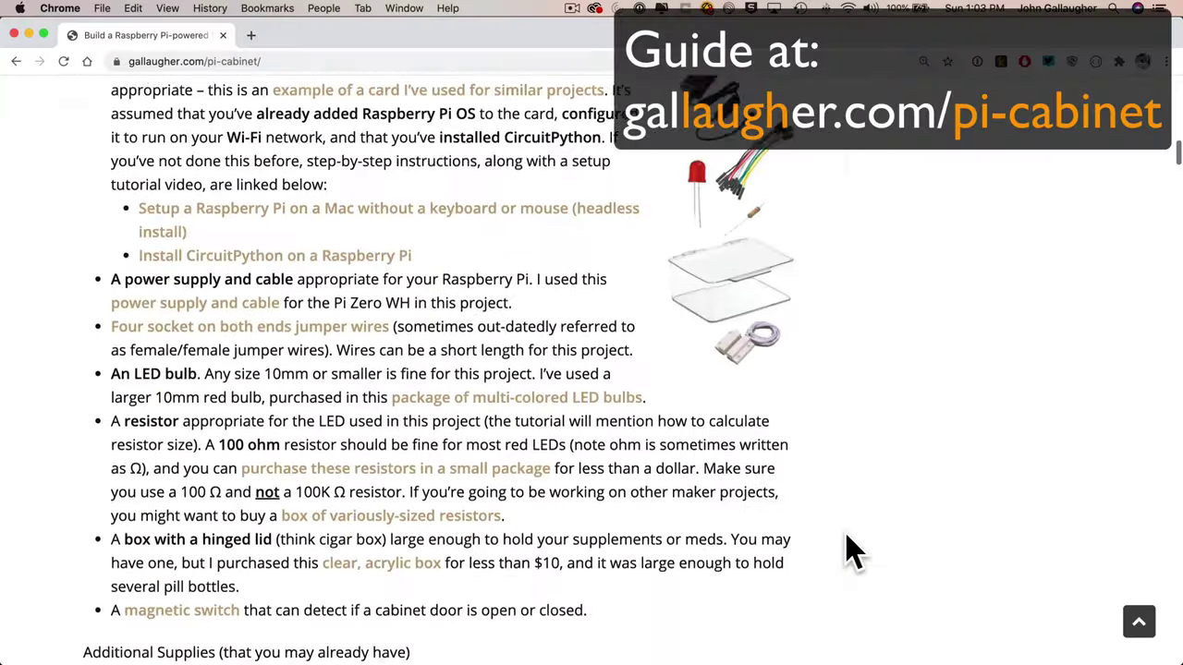
Look through the pill cabinet guide's introduction, parts list and LED wiring instructions up to the Raspberry Pi login section.
{"action": "scroll", "coordinate": [850, 552], "scroll_direction": "down", "scroll_amount": 20}
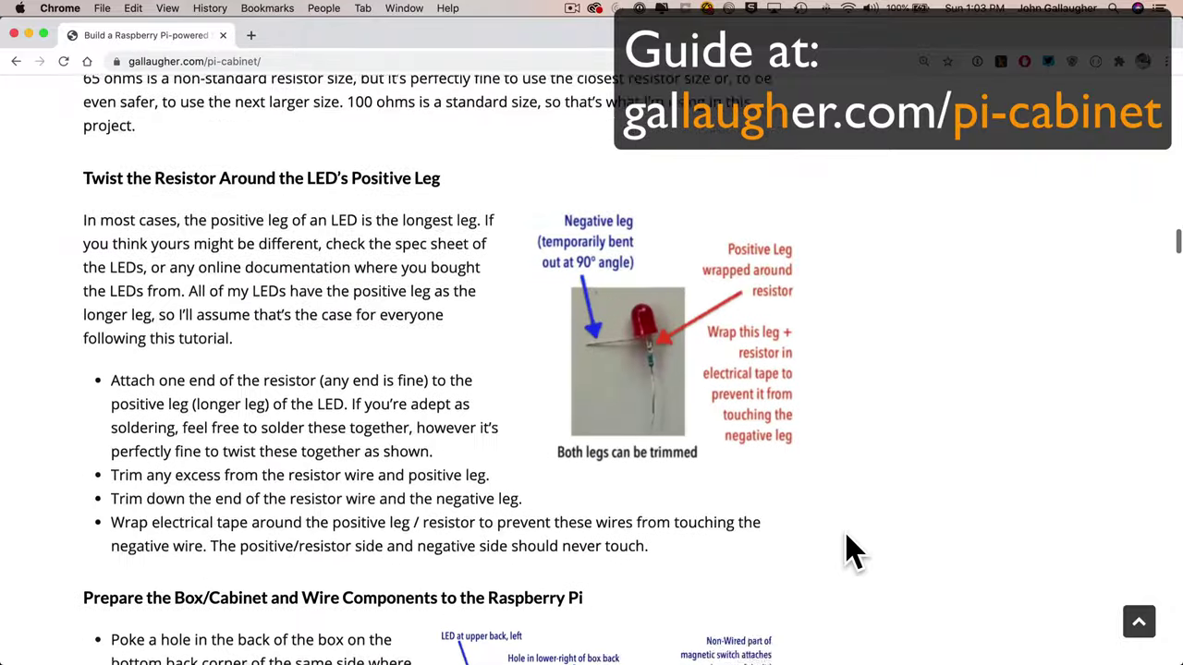
{"action": "scroll", "coordinate": [850, 552], "scroll_direction": "down", "scroll_amount": 20}
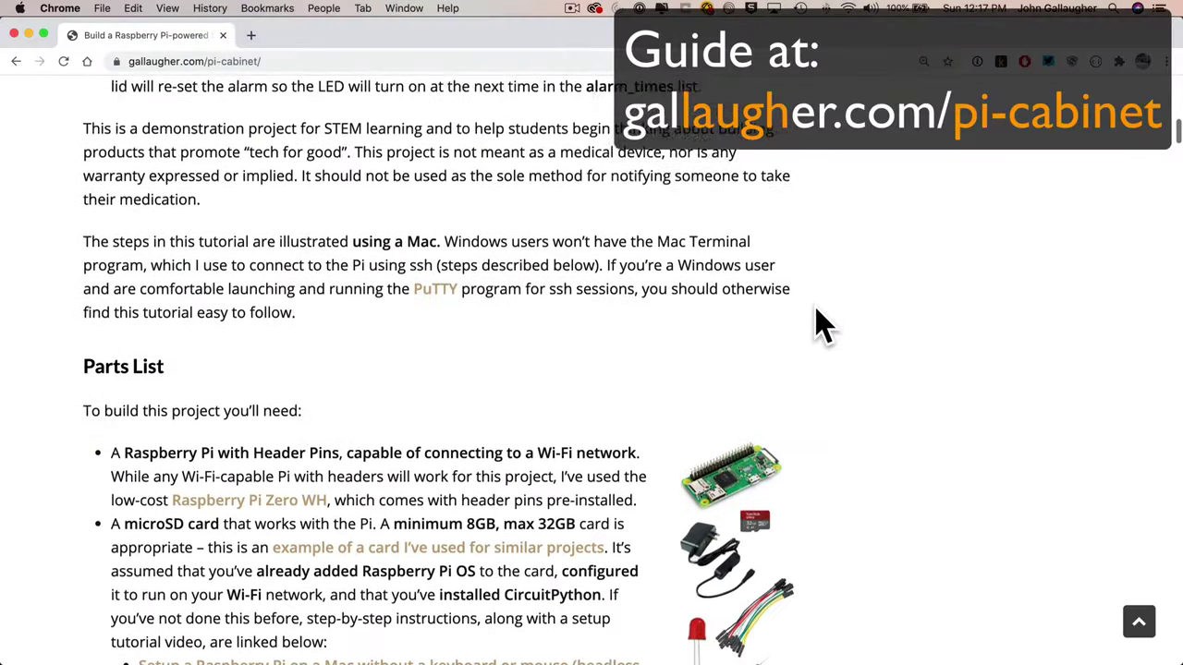
{"action": "scroll", "coordinate": [819, 319], "scroll_direction": "down", "scroll_amount": 5}
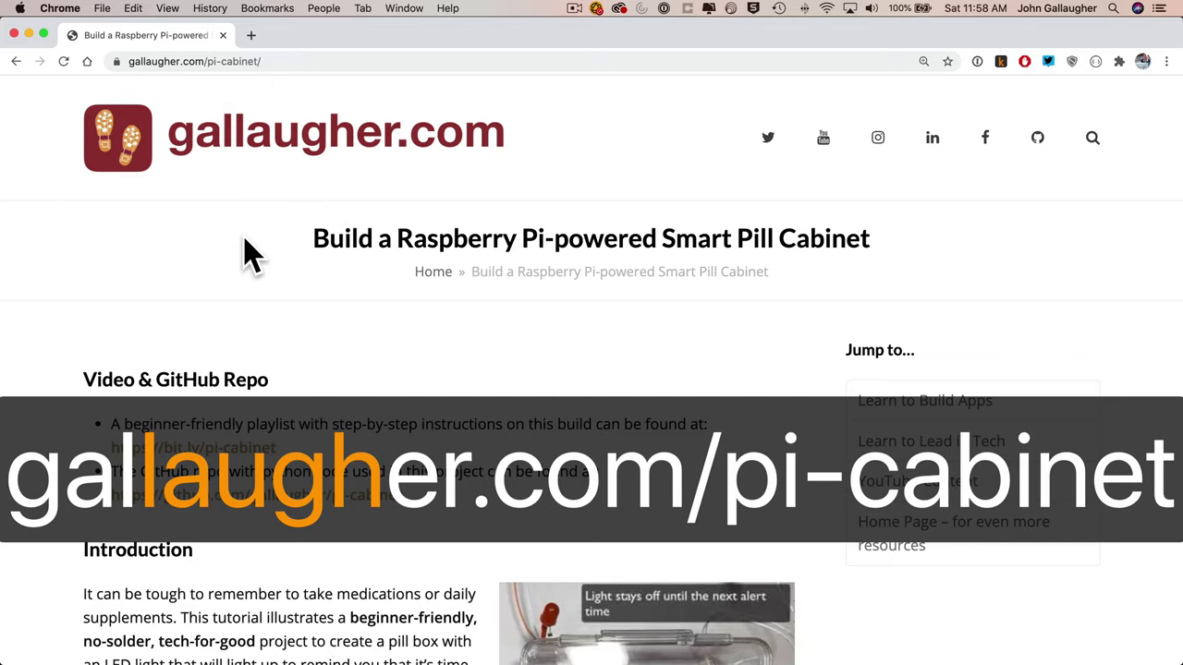
{"action": "scroll", "coordinate": [245, 240], "scroll_direction": "down", "scroll_amount": 20}
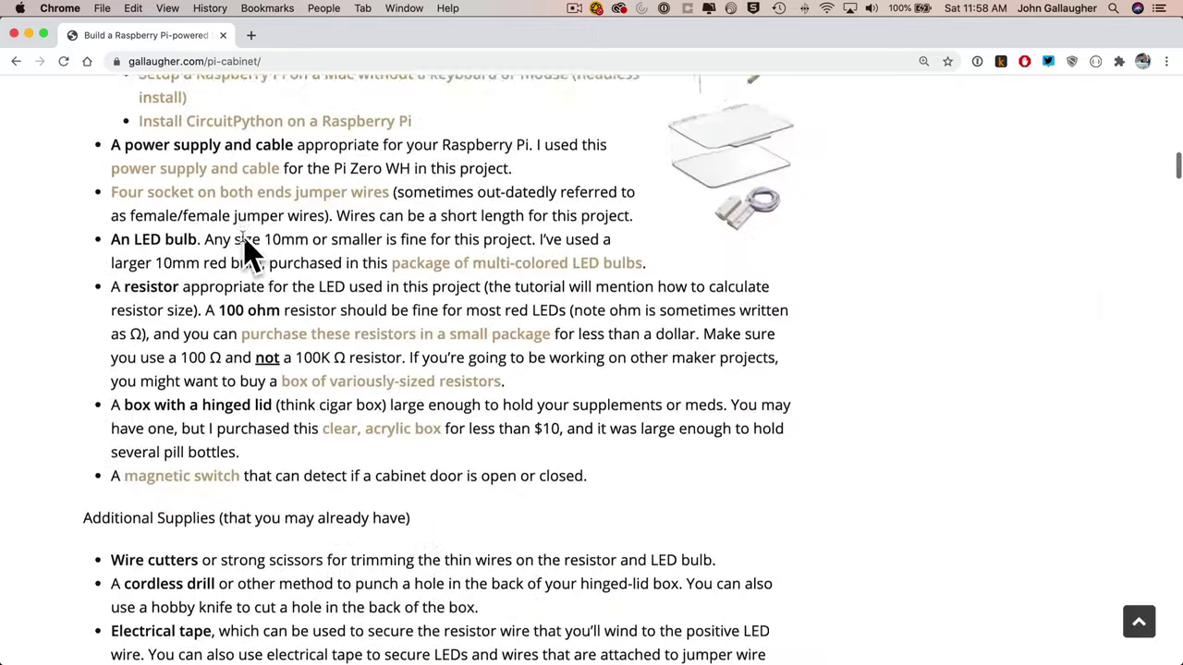
{"action": "scroll", "coordinate": [245, 237], "scroll_direction": "down", "scroll_amount": 20}
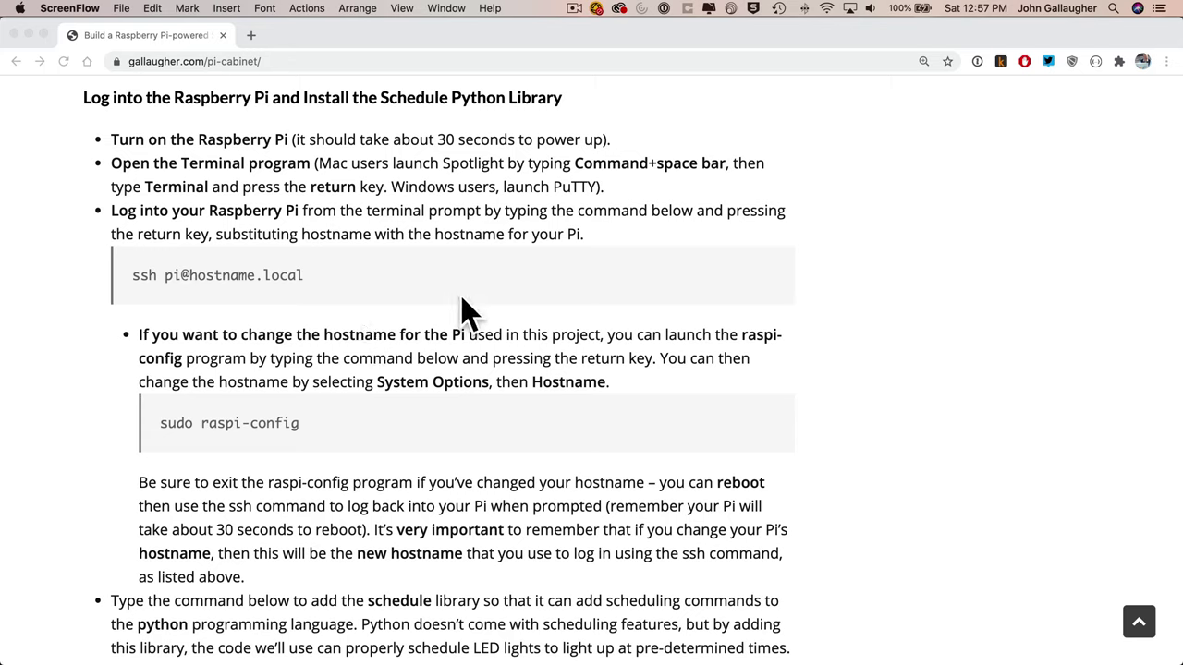
Open the Mac's Terminal app and enlarge its text by two sizes.
{"action": "key", "text": "super+space"}
{"action": "type", "text": "t"}
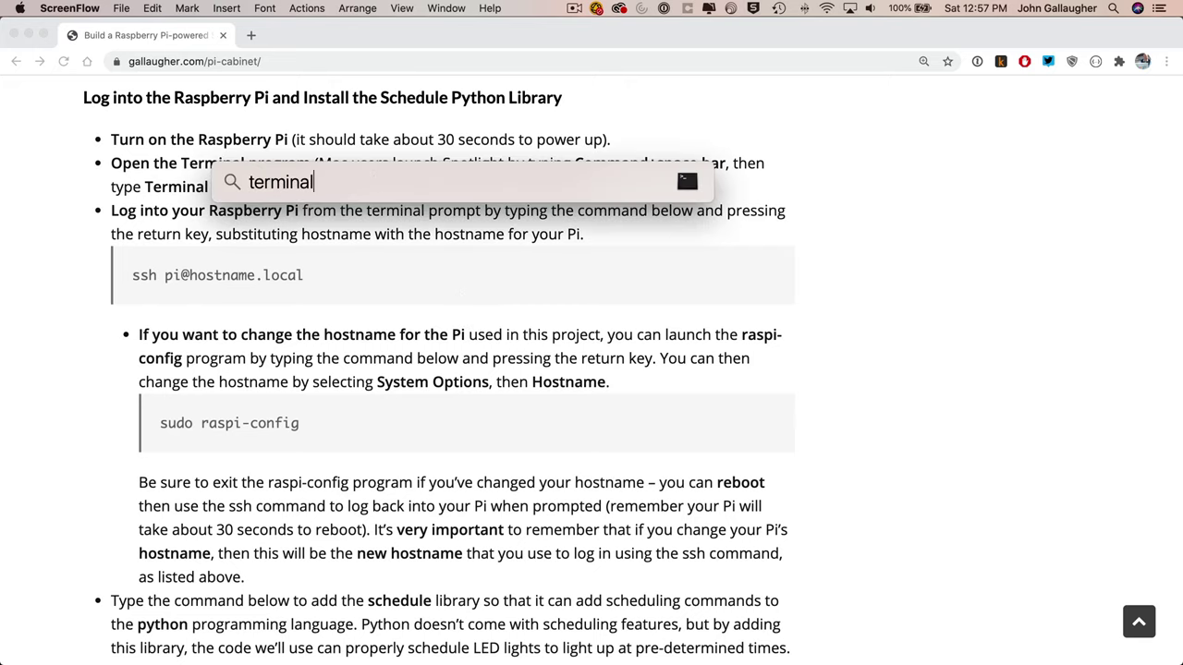
{"action": "key", "text": "Return"}
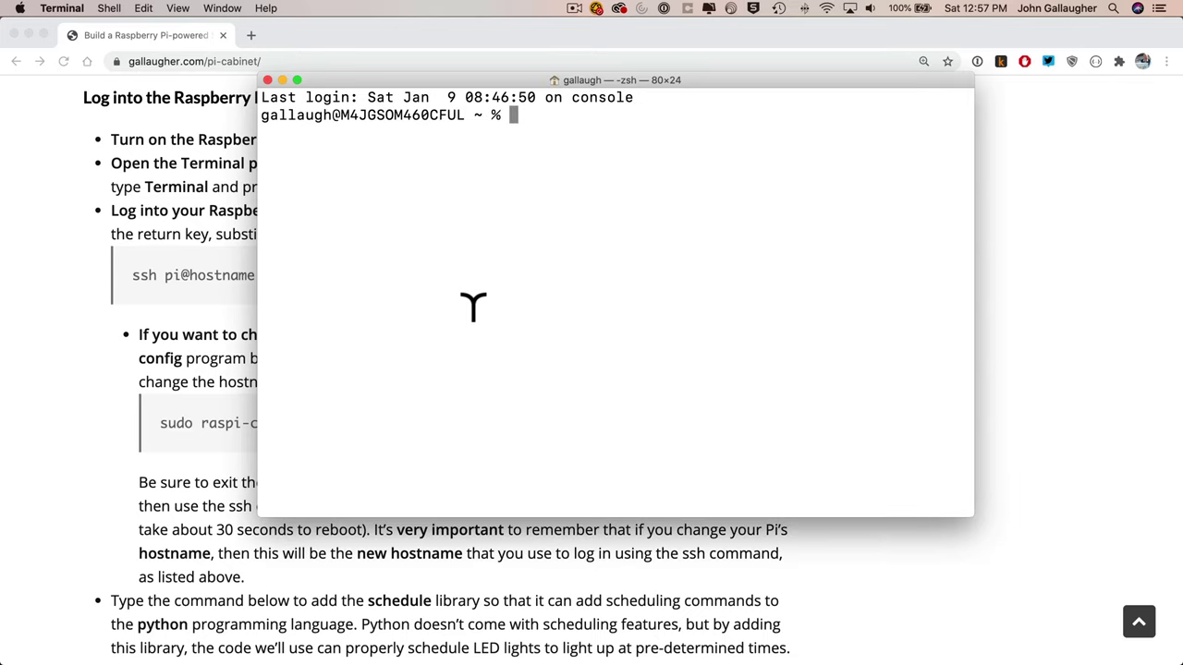
{"action": "key", "text": "super+equal"}
{"action": "key", "text": "super+equal"}
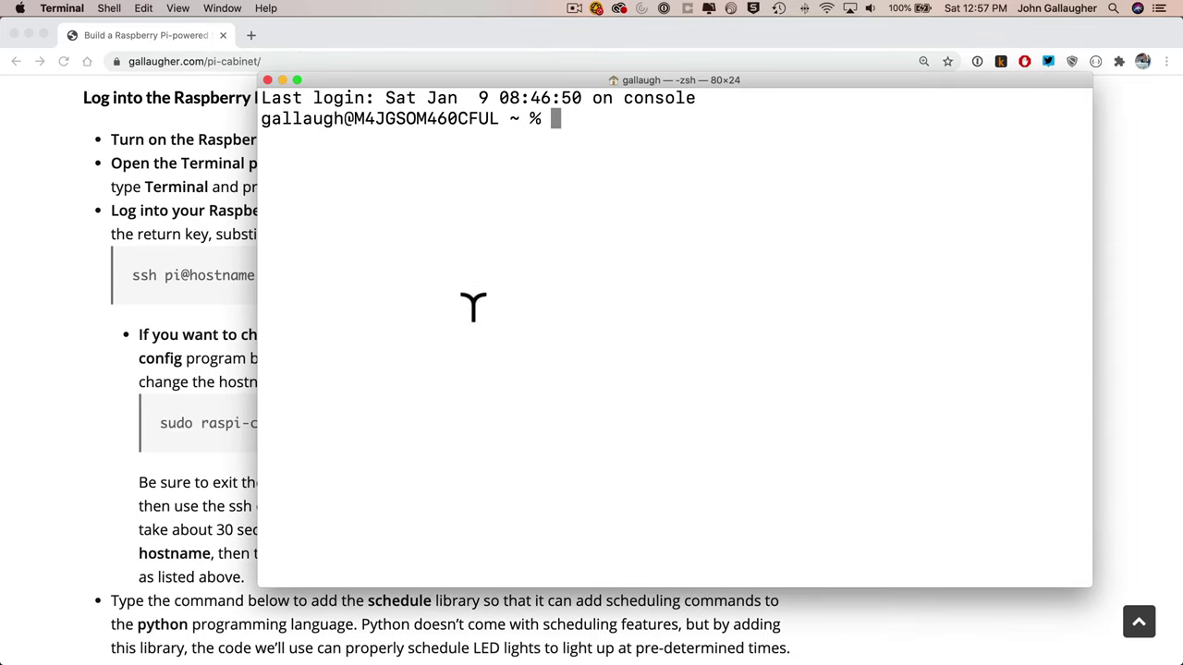
Reposition the Terminal window and log in over SSH as user pi on pi-backup.local with the account password.
{"action": "left_click_drag", "start_coordinate": [467, 85], "coordinate": [277, 55]}
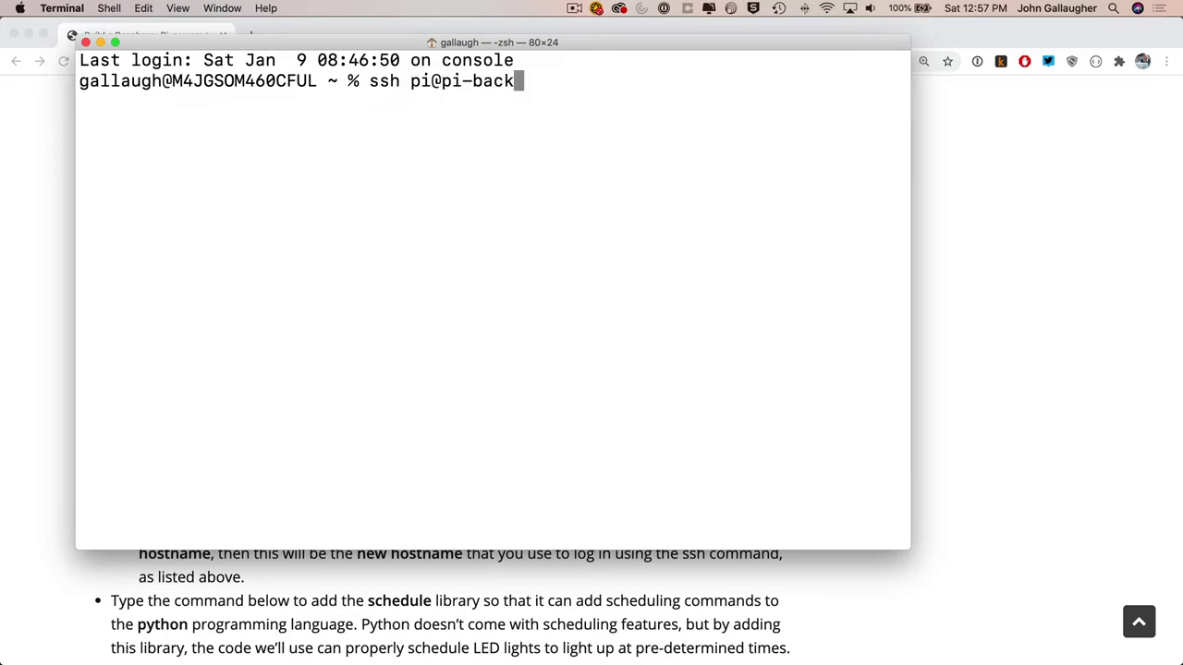
{"action": "type", "text": "loca"}
{"action": "key", "text": "Return"}
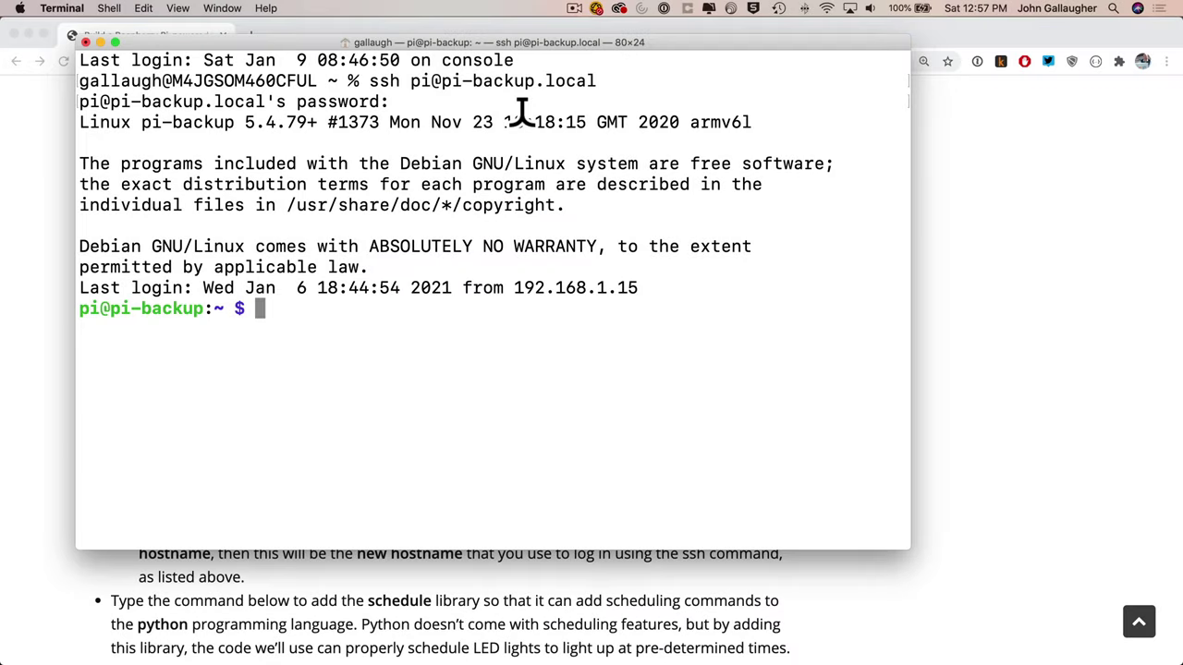
Launch the Raspberry Pi configuration tool with the command sudo raspi-config.
{"action": "type", "text": "sudo ra"}
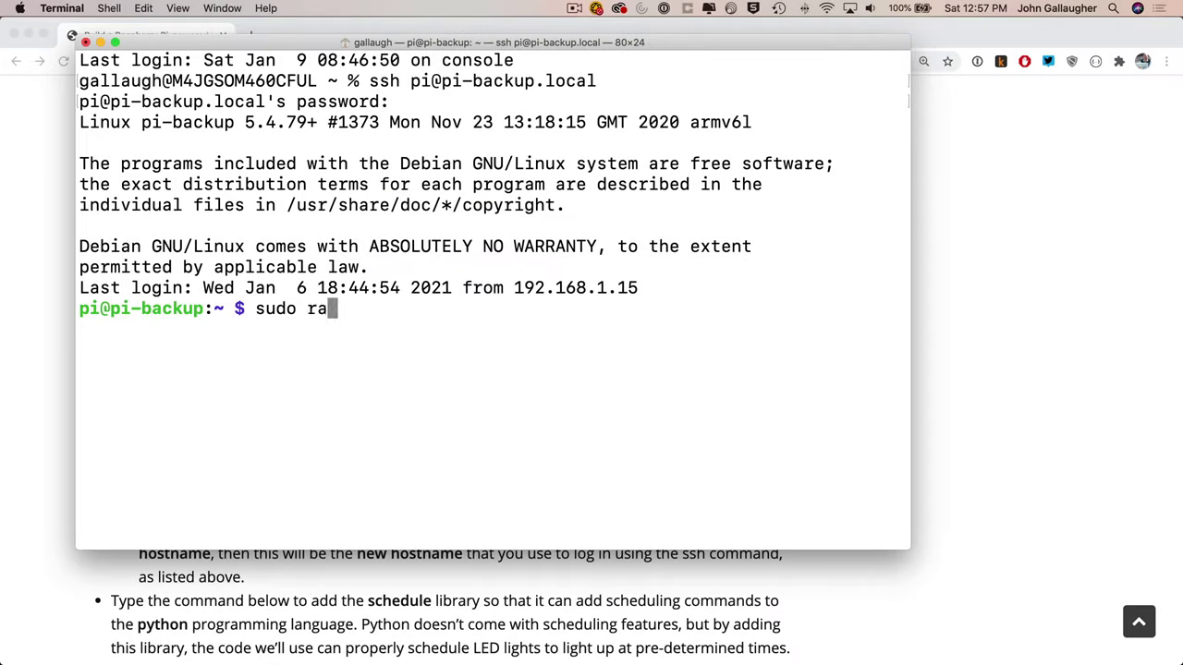
{"action": "type", "text": "spi-config"}
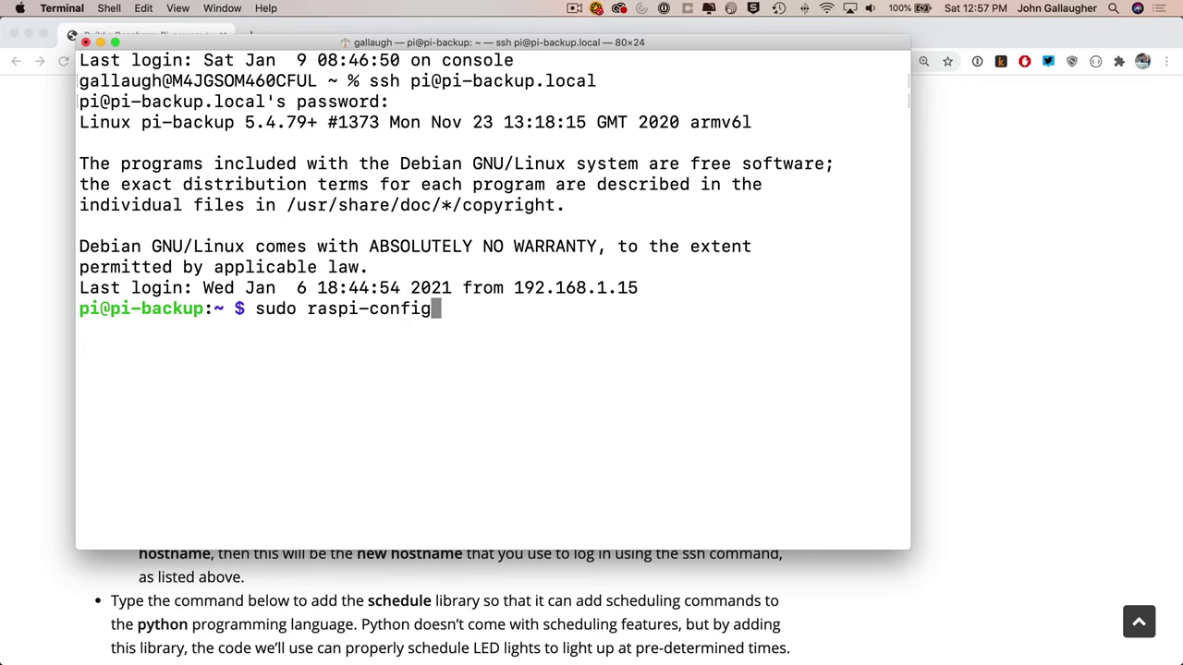
{"action": "key", "text": "Return"}
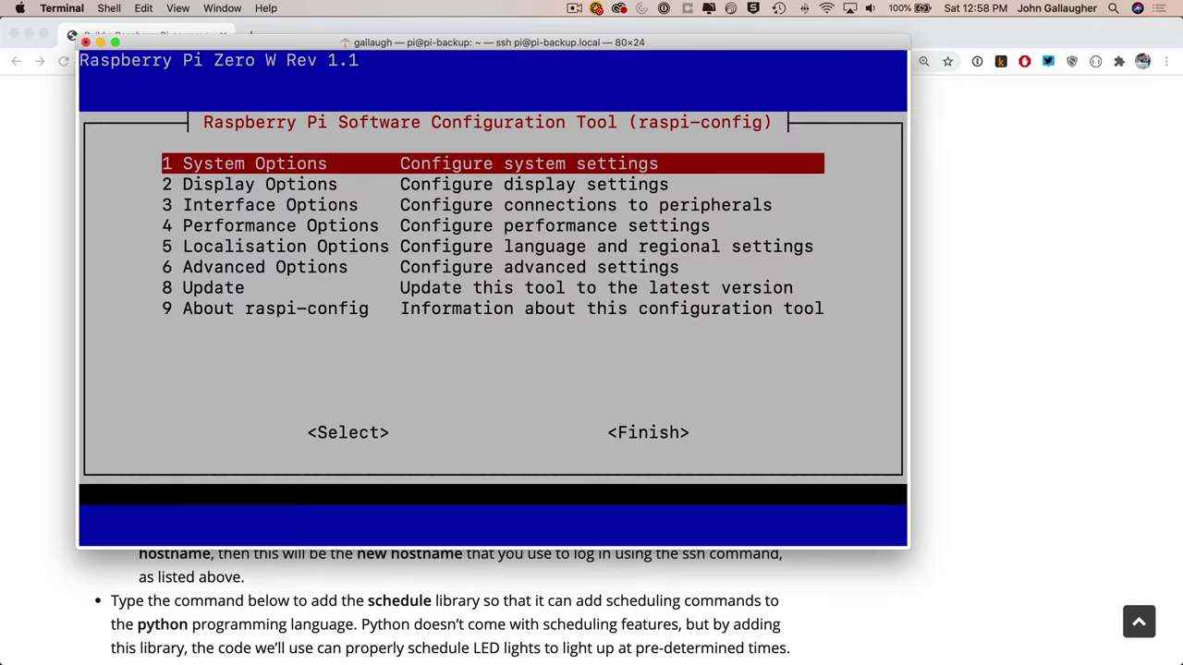
Change the Hostname in System Options to picabinet.
{"action": "key", "text": "Return"}
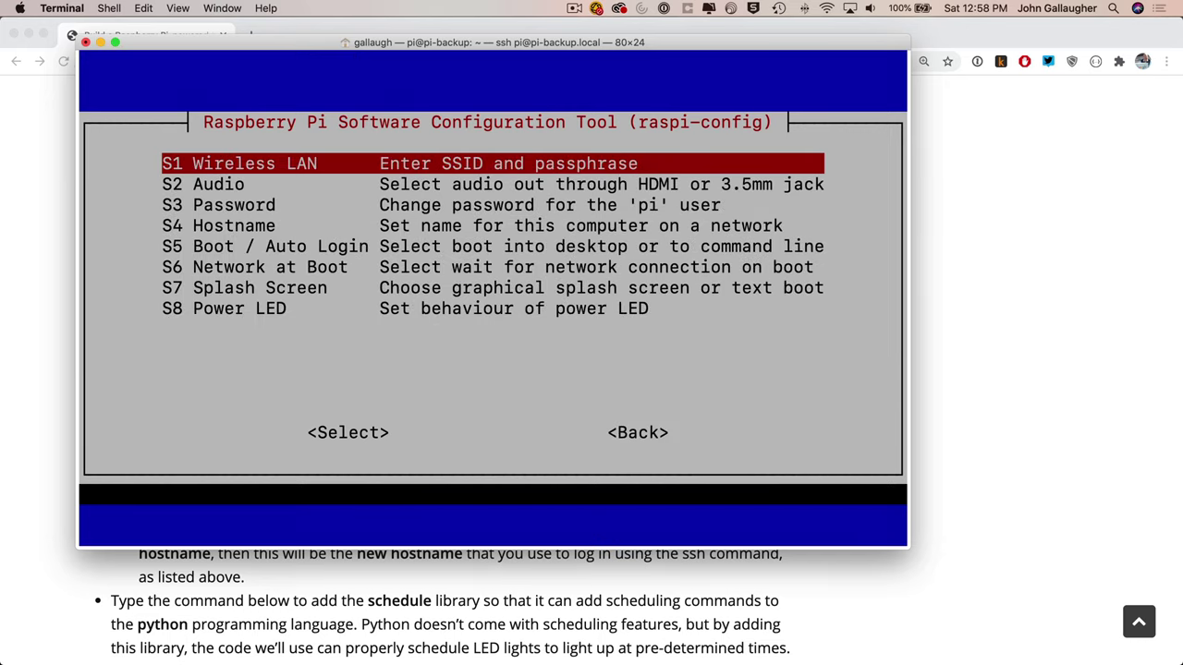
{"action": "key", "text": "Down"}
{"action": "key", "text": "Down"}
{"action": "key", "text": "Down"}
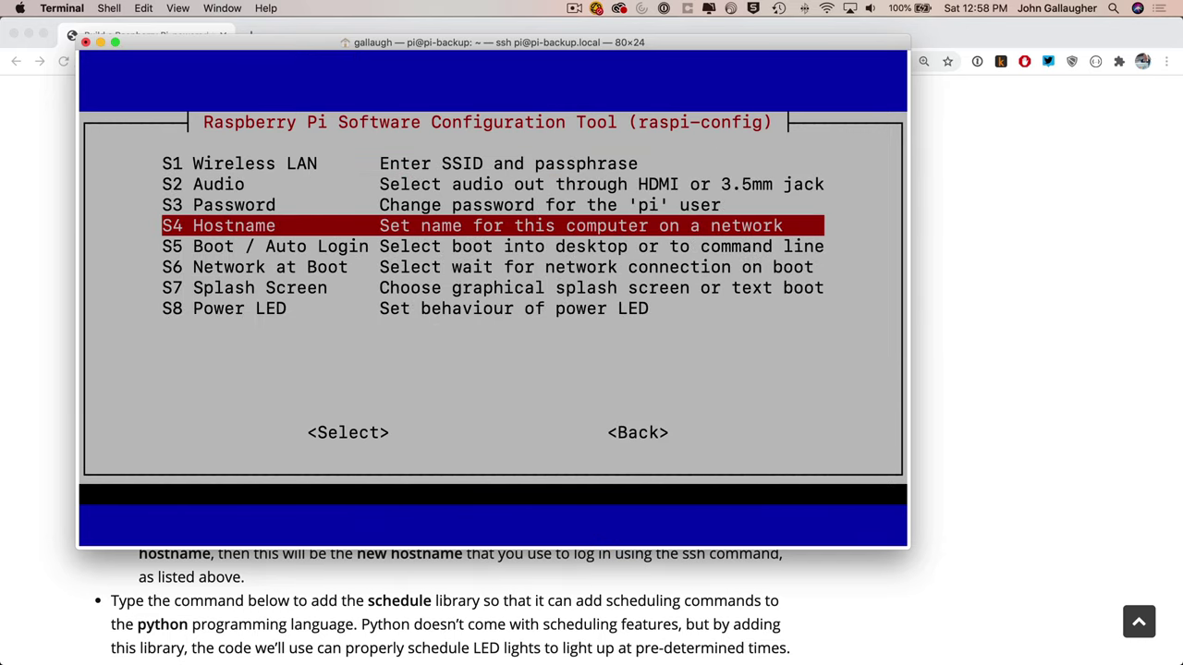
{"action": "key", "text": "Return"}
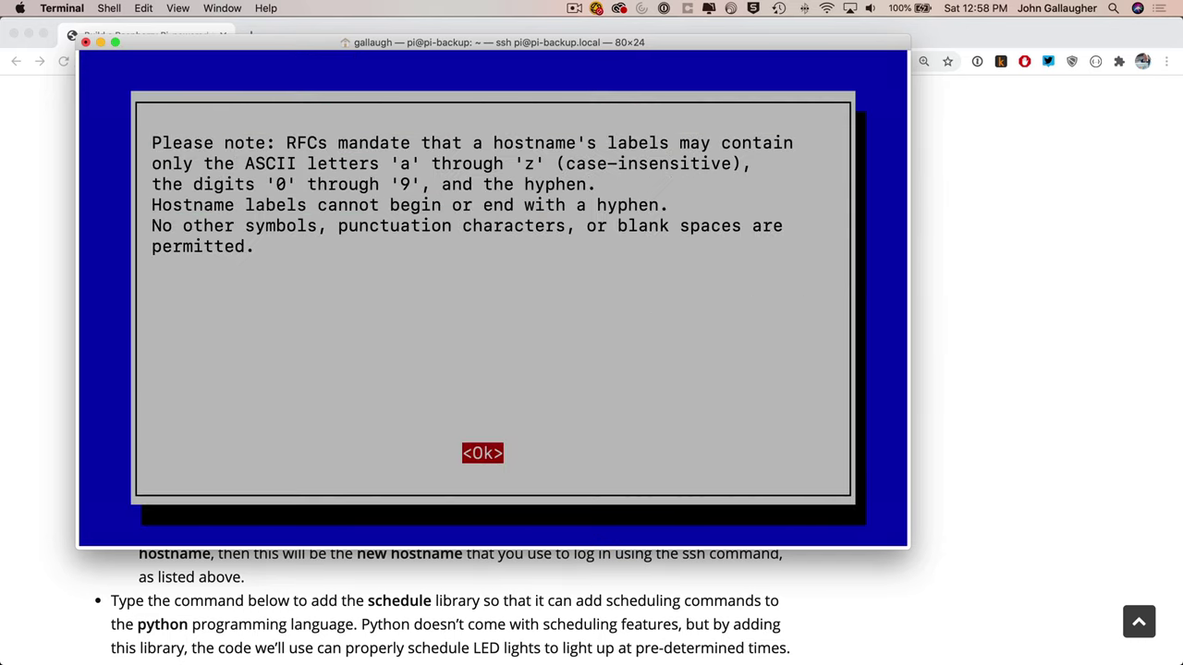
{"action": "key", "text": "Return"}
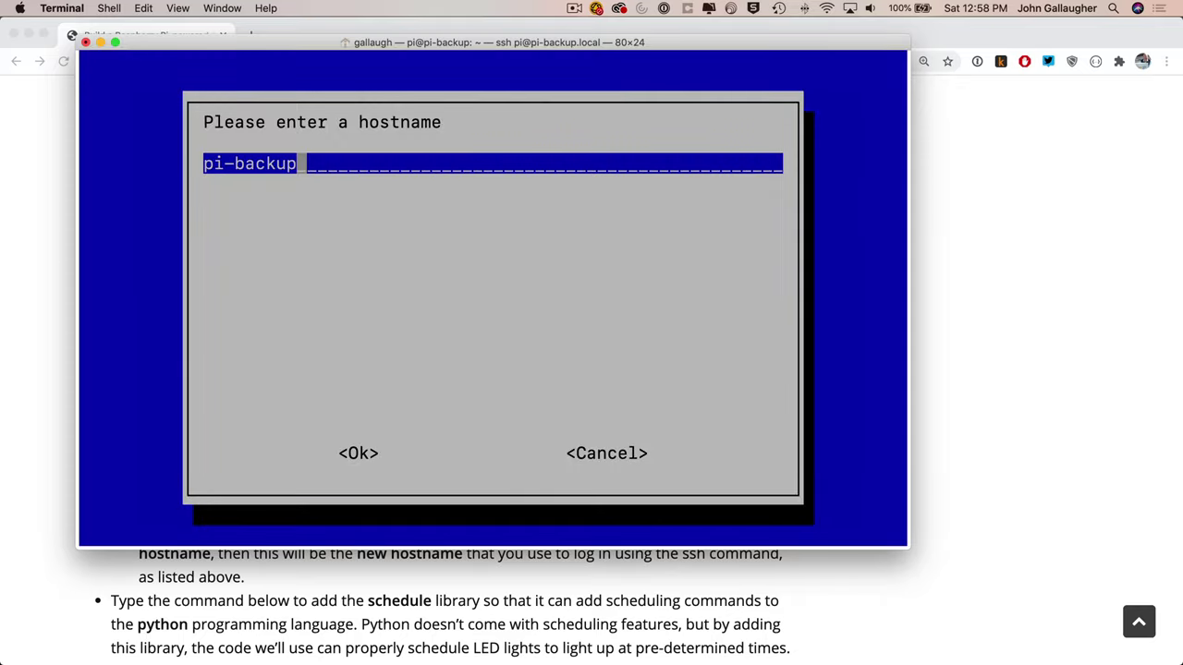
{"action": "key", "text": "BackSpace"}
{"action": "key", "text": "BackSpace"}
{"action": "key", "text": "BackSpace"}
{"action": "key", "text": "BackSpace"}
{"action": "key", "text": "BackSpace"}
{"action": "key", "text": "BackSpace"}
{"action": "key", "text": "BackSpace"}
{"action": "type", "text": "cabinet"}
{"action": "key", "text": "Return"}
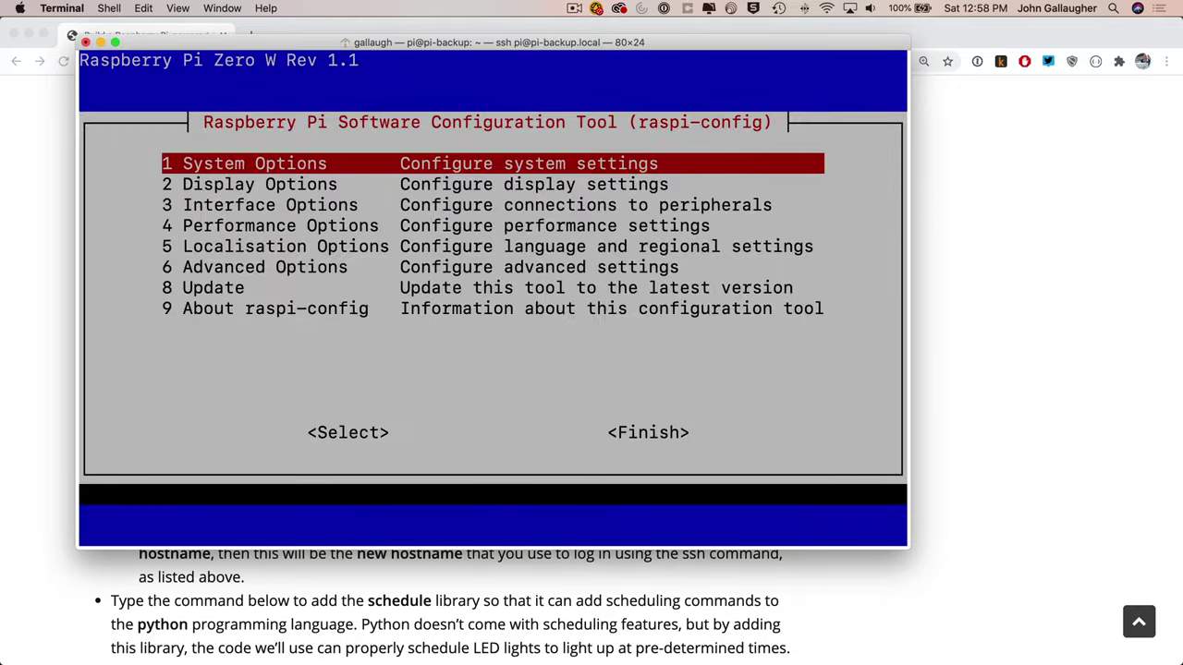
Finish the raspi-config session and accept rebooting the Raspberry Pi.
{"action": "key", "text": "Tab"}
{"action": "key", "text": "Tab"}
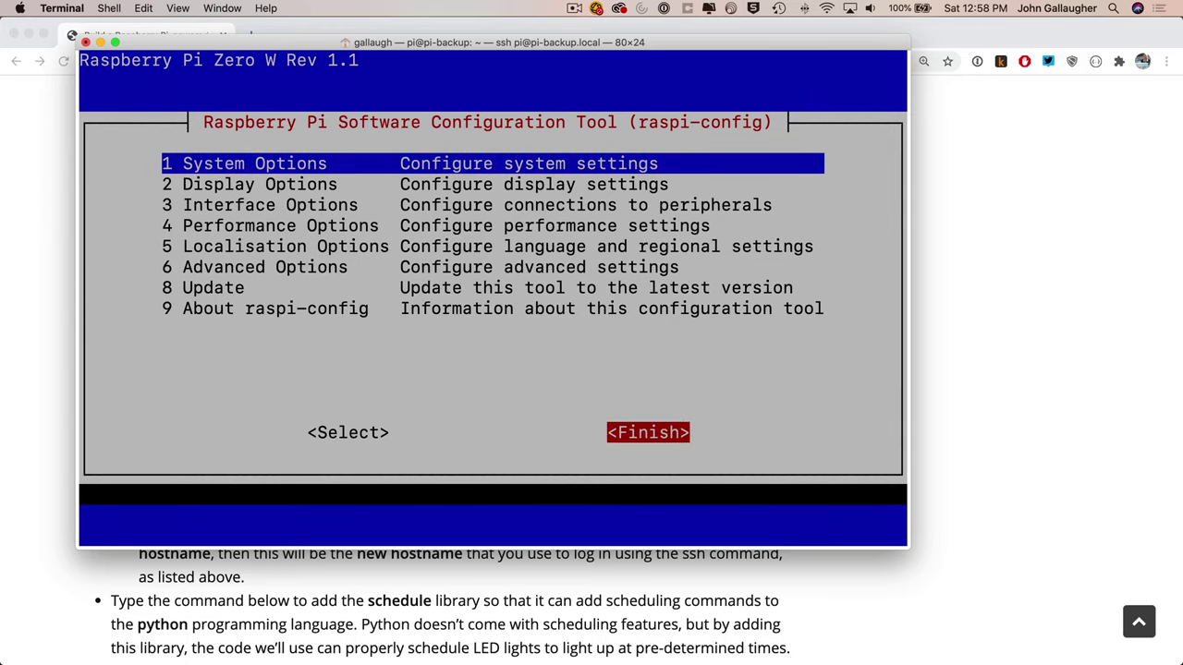
{"action": "key", "text": "Return"}
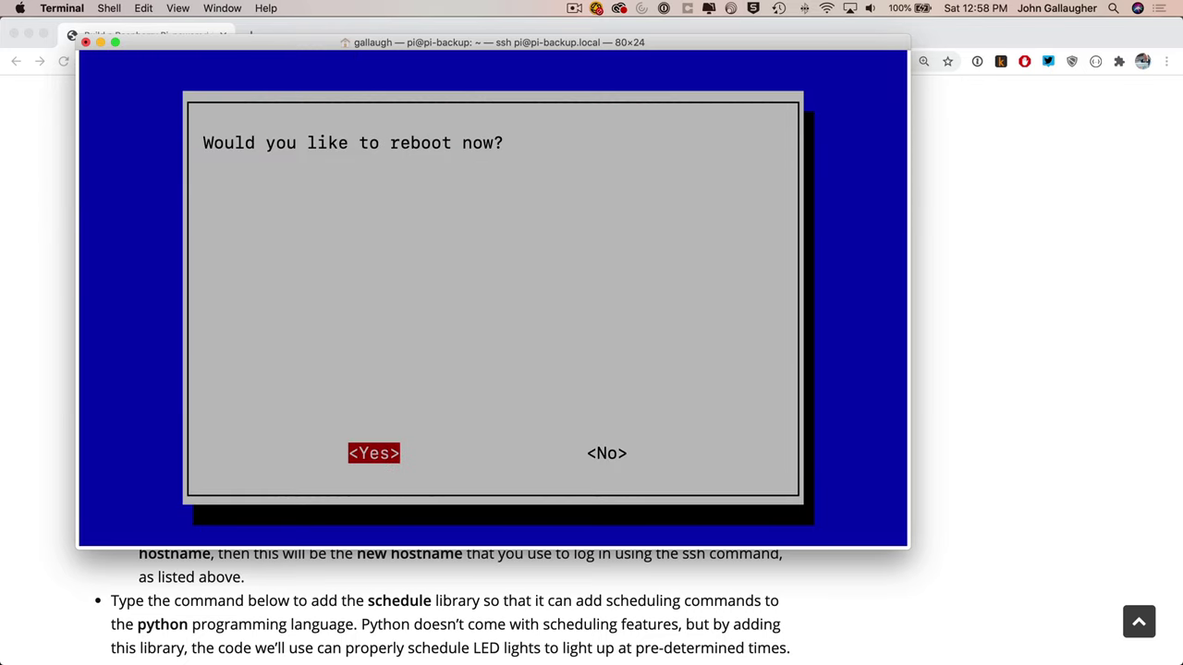
{"action": "key", "text": "Return"}
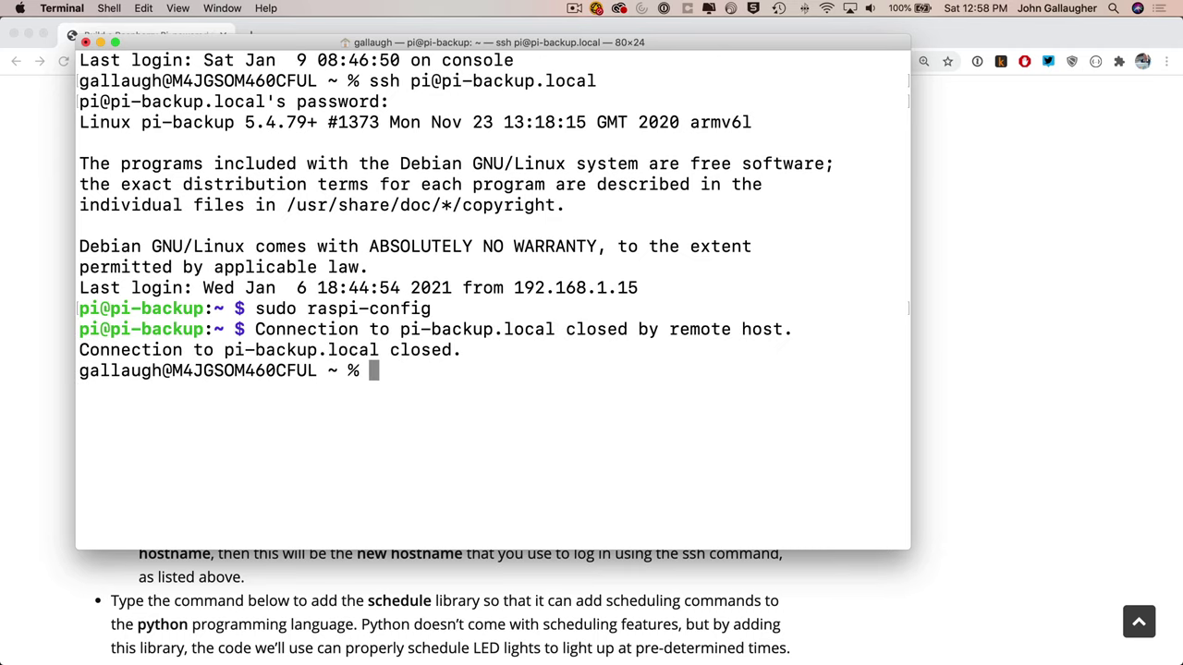
Log back in over SSH as user pi on picabinet.local, reusing the earlier ssh command and entering the account password.
{"action": "key", "text": "Up"}
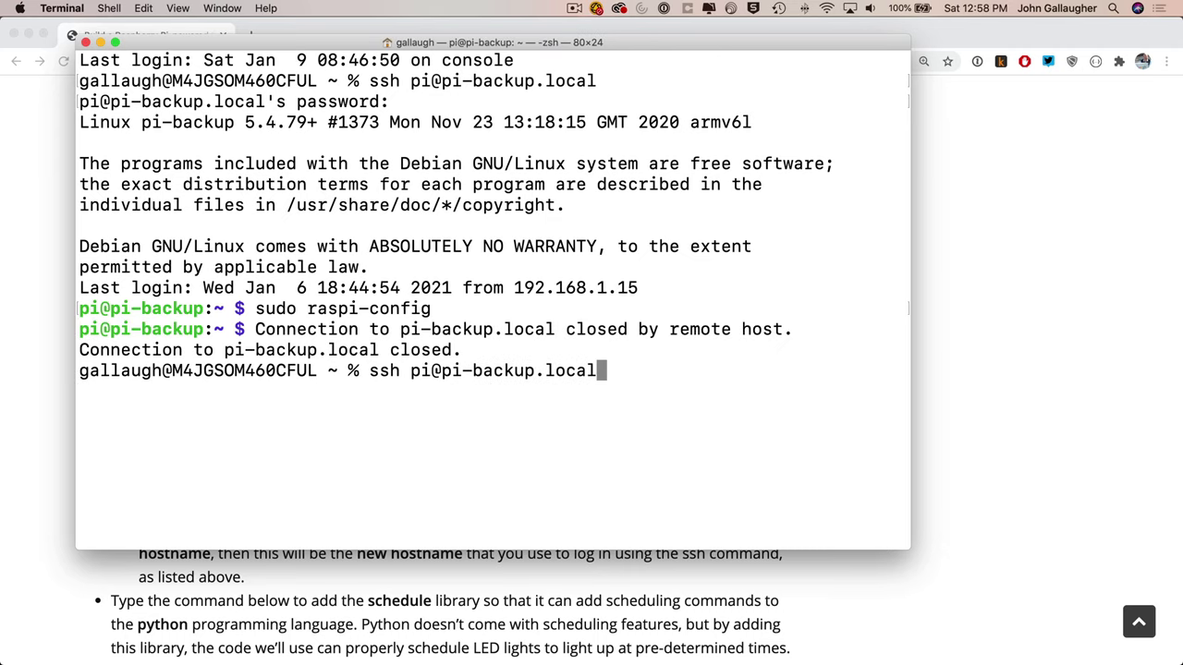
{"action": "key", "text": "BackSpace"}
{"action": "key", "text": "BackSpace"}
{"action": "key", "text": "BackSpace"}
{"action": "key", "text": "BackSpace"}
{"action": "key", "text": "BackSpace"}
{"action": "key", "text": "BackSpace"}
{"action": "key", "text": "BackSpace"}
{"action": "key", "text": "BackSpace"}
{"action": "key", "text": "BackSpace"}
{"action": "key", "text": "BackSpace"}
{"action": "key", "text": "BackSpace"}
{"action": "key", "text": "BackSpace"}
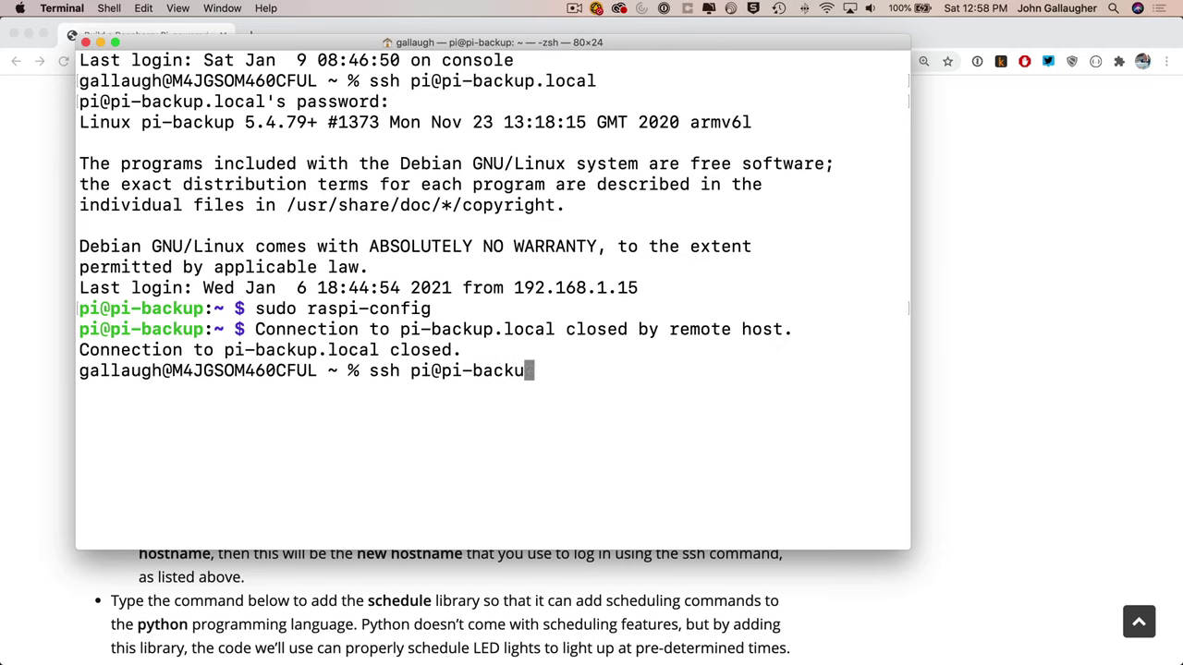
{"action": "key", "text": "BackSpace"}
{"action": "type", "text": "cabinet"}
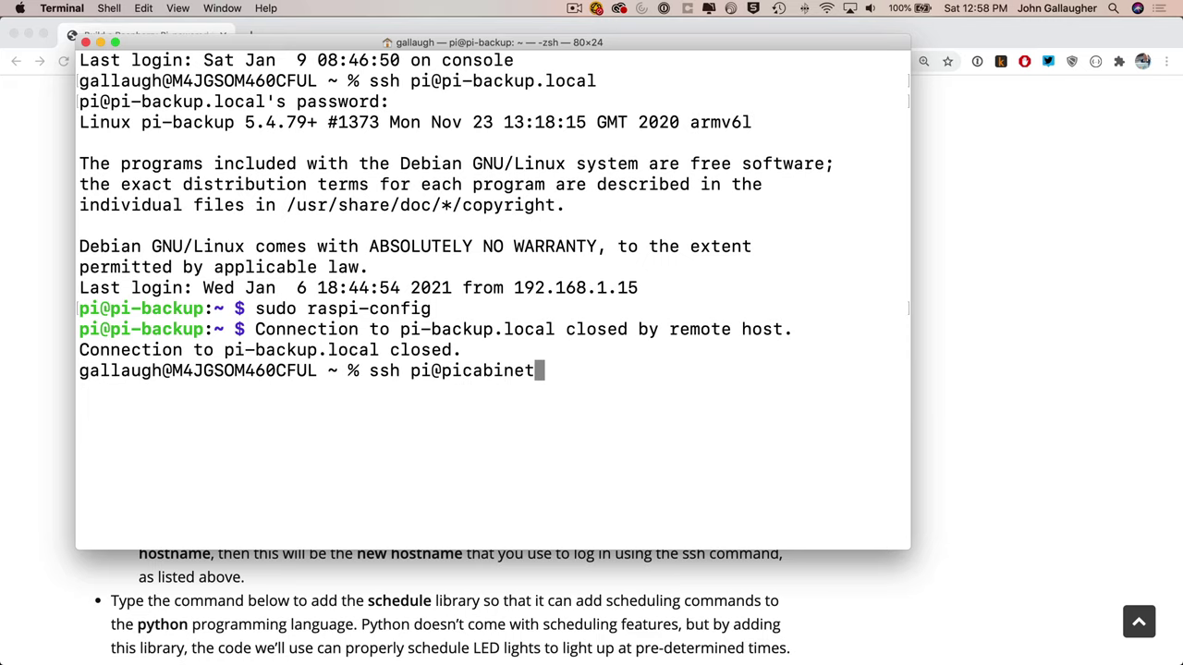
{"action": "type", "text": ".local"}
{"action": "key", "text": "Return"}
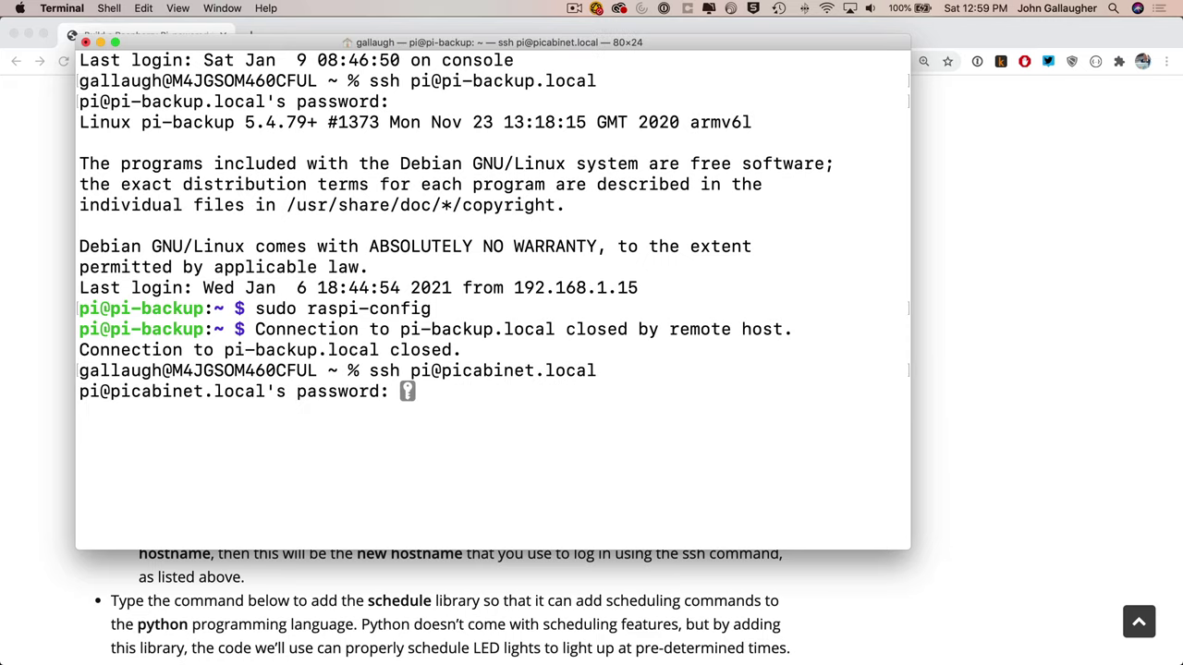
{"action": "key", "text": "Return"}
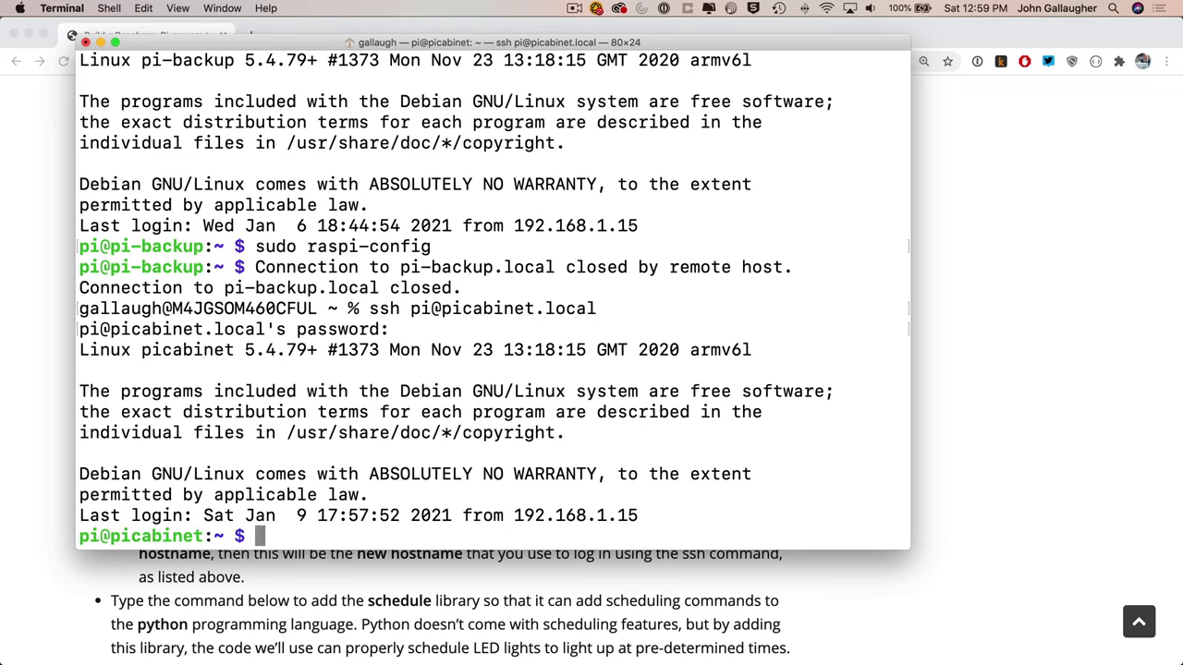
Copy the command pip3 install schedule from the Chrome guide and run it in the Pi's Terminal session.
{"action": "key", "text": "super+Tab"}
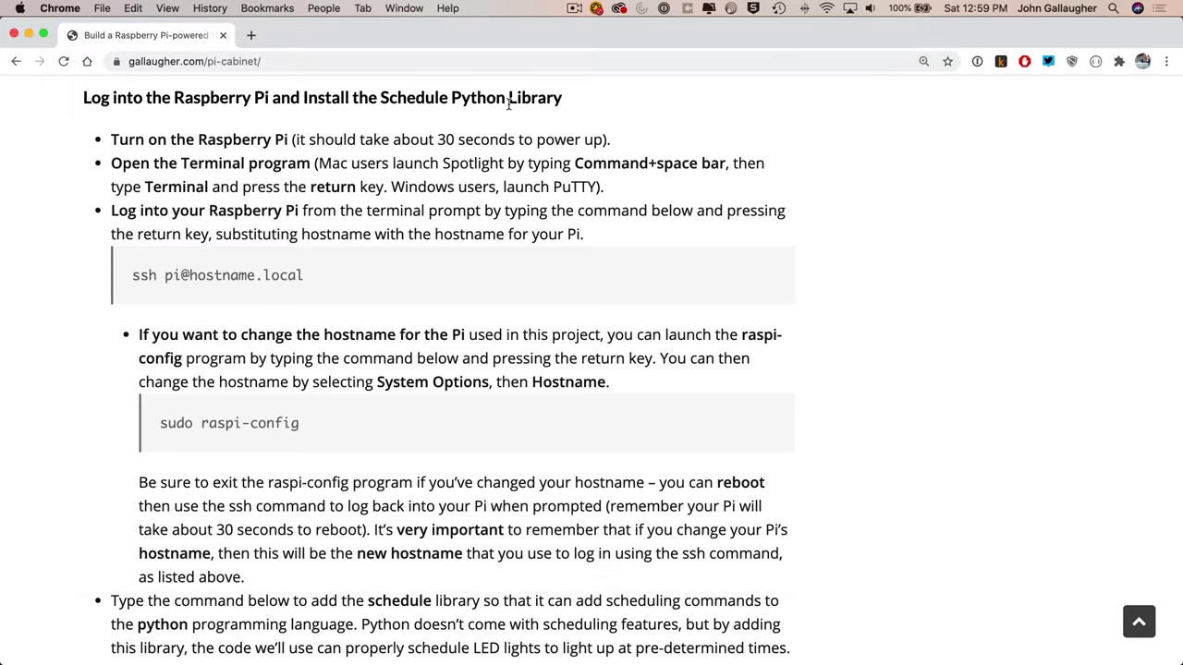
{"action": "scroll", "coordinate": [361, 375], "scroll_direction": "down", "scroll_amount": 3}
{"action": "scroll", "coordinate": [361, 375], "scroll_direction": "down", "scroll_amount": 7}
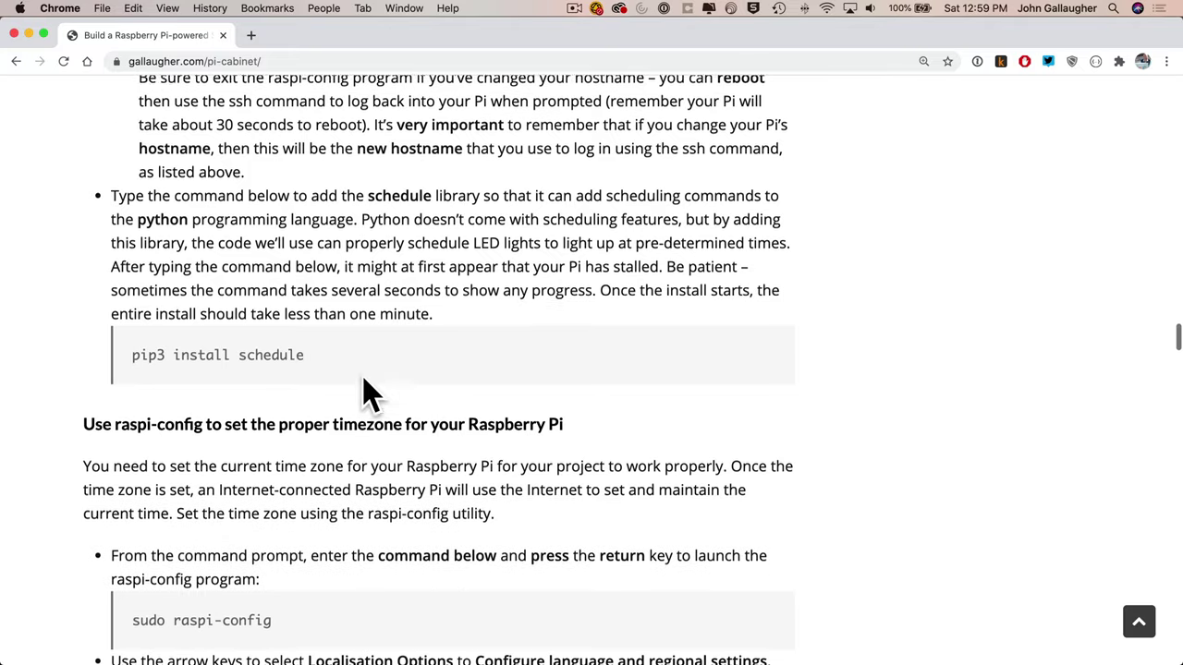
{"action": "scroll", "coordinate": [365, 393], "scroll_direction": "down", "scroll_amount": 1}
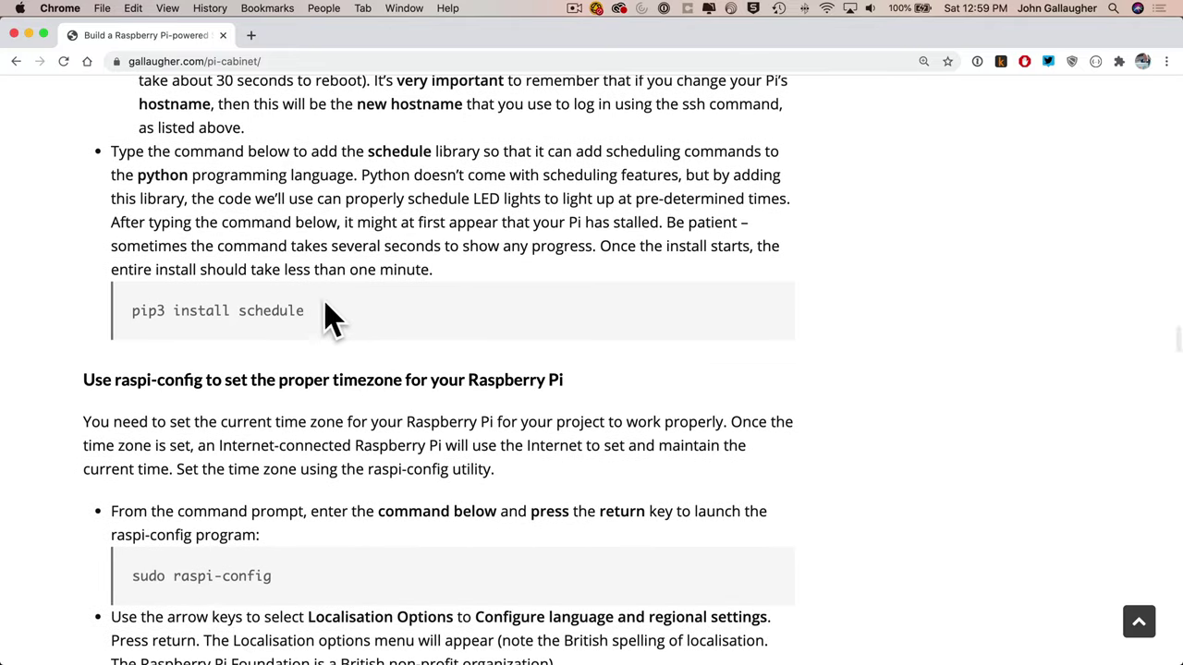
{"action": "left_click_drag", "start_coordinate": [330, 328], "coordinate": [133, 323]}
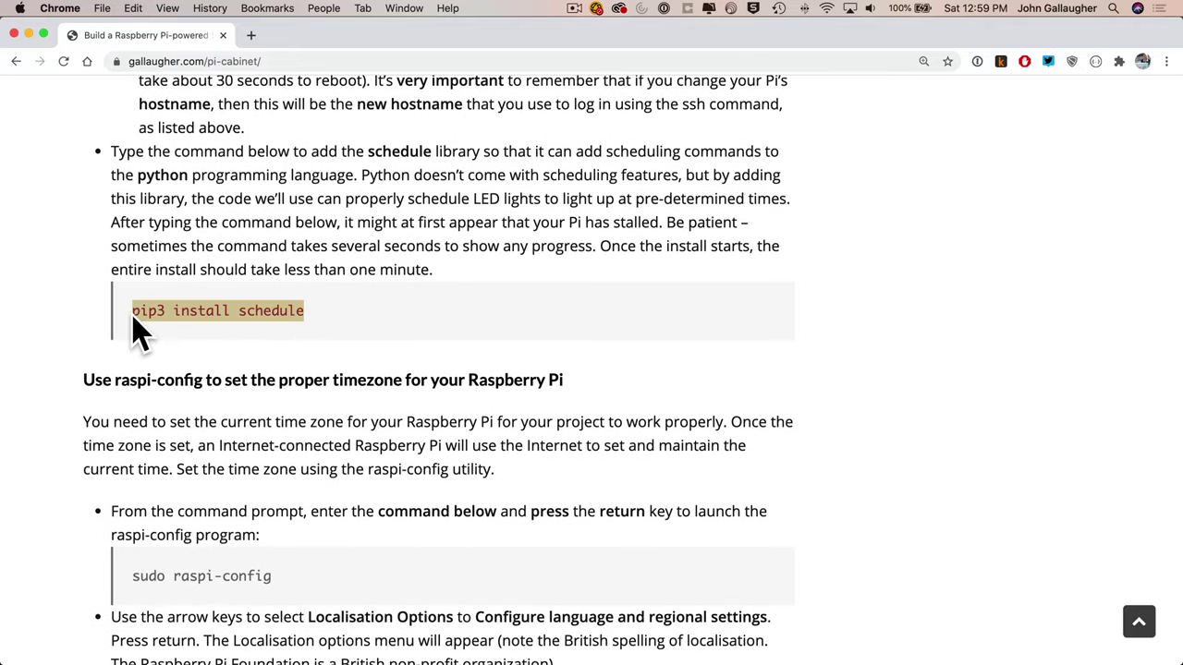
{"action": "key", "text": "super+c"}
{"action": "key", "text": "super+Tab"}
{"action": "key", "text": "super+v"}
{"action": "key", "text": "Return"}
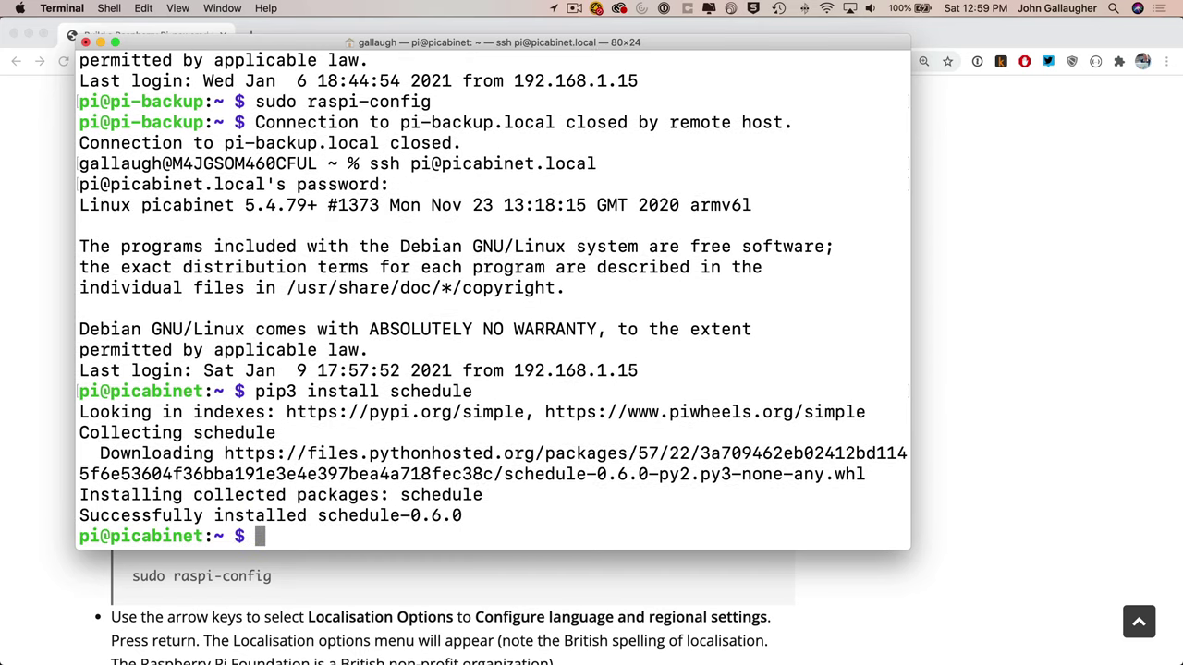
Copy the command sudo raspi-config from the guide's timezone section in Chrome and run it in Terminal.
{"action": "key", "text": "super+Tab"}
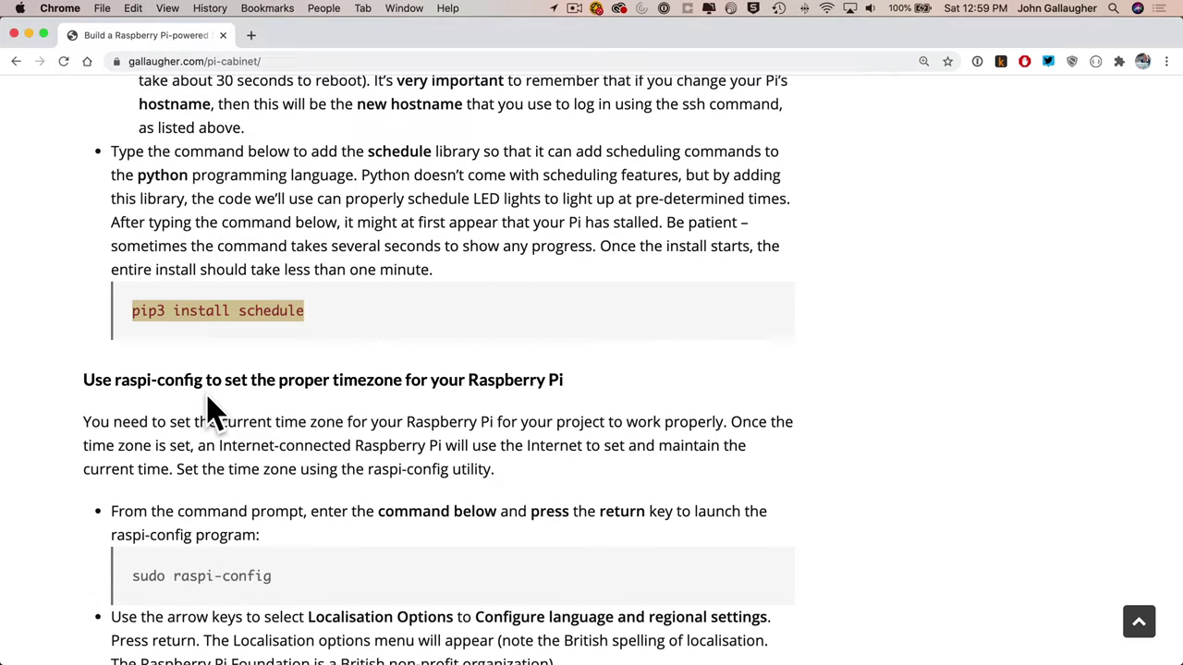
{"action": "scroll", "coordinate": [206, 409], "scroll_direction": "down", "scroll_amount": 6}
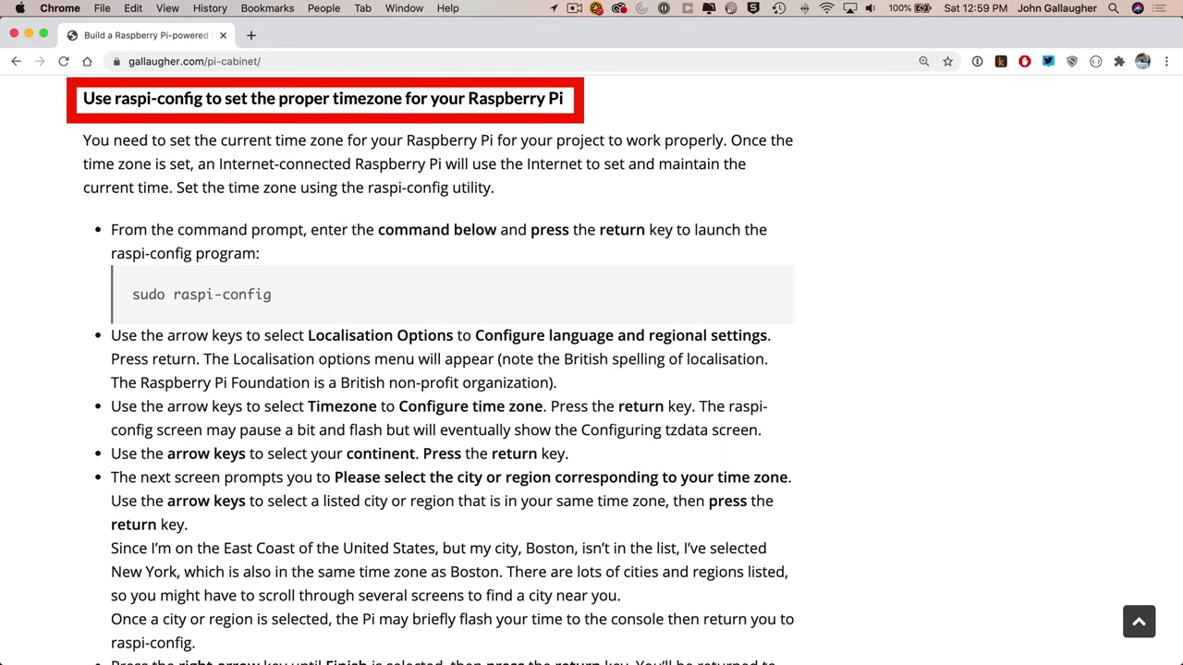
{"action": "left_click_drag", "start_coordinate": [283, 296], "coordinate": [127, 297]}
{"action": "key", "text": "super+c"}
{"action": "key", "text": "super+Tab"}
{"action": "key", "text": "super+v"}
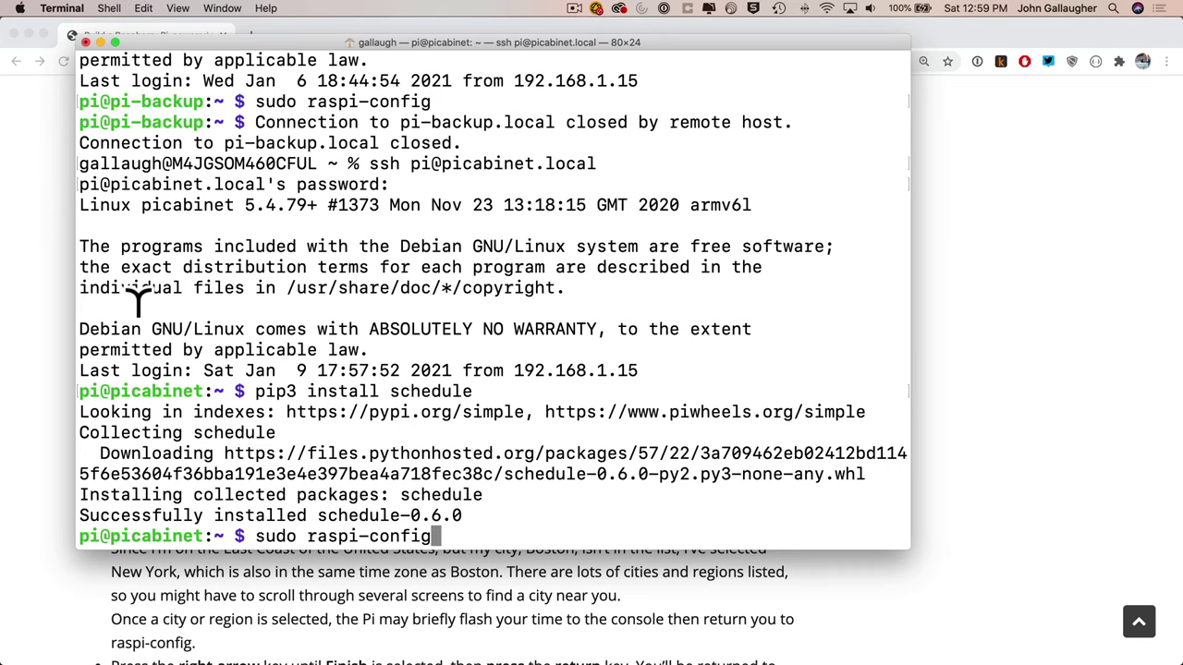
{"action": "key", "text": "Return"}
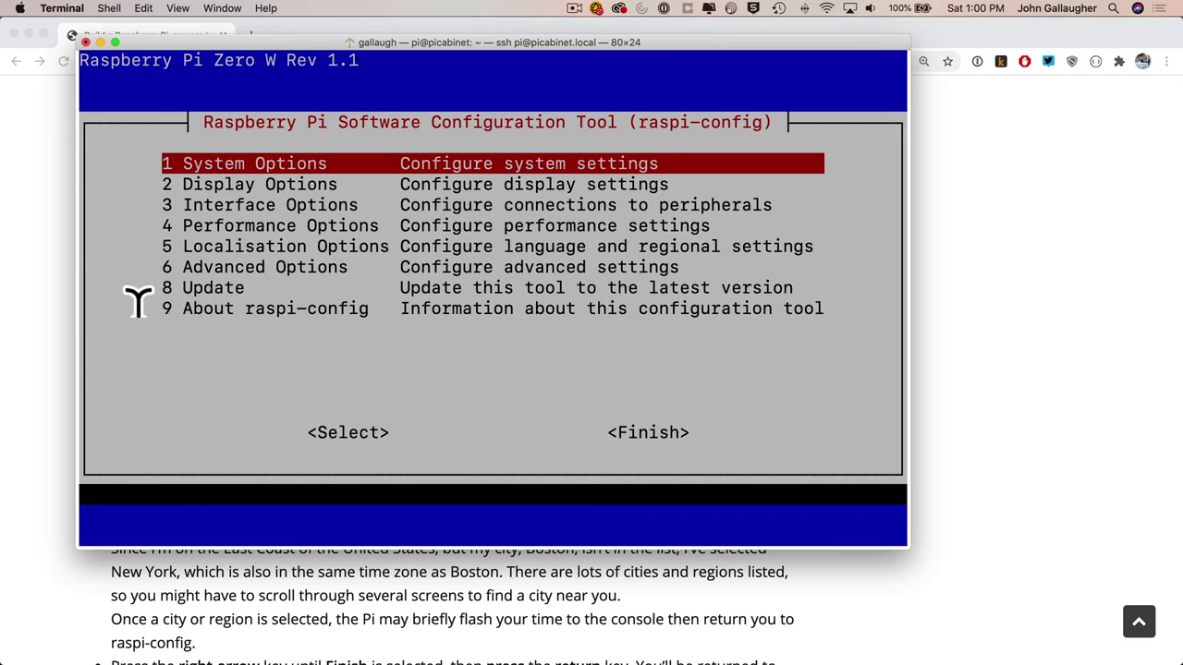
Open the Timezone configuration under Localisation Options in raspi-config.
{"action": "key", "text": "Down"}
{"action": "key", "text": "Down"}
{"action": "key", "text": "Down"}
{"action": "key", "text": "Down"}
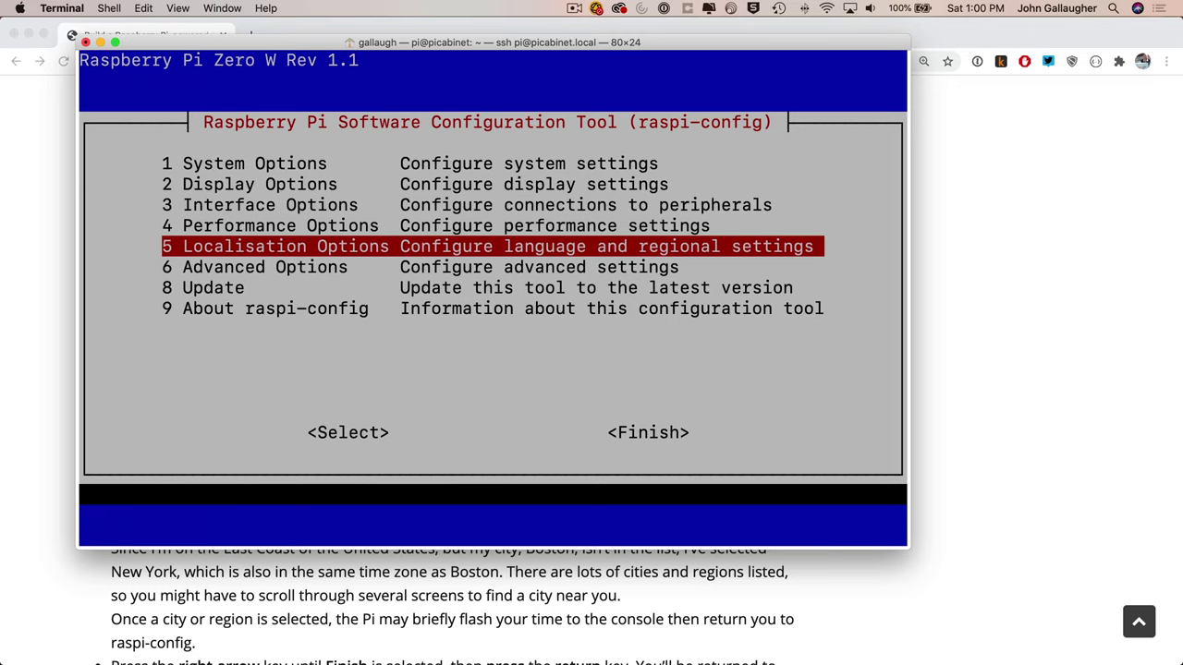
{"action": "key", "text": "Return"}
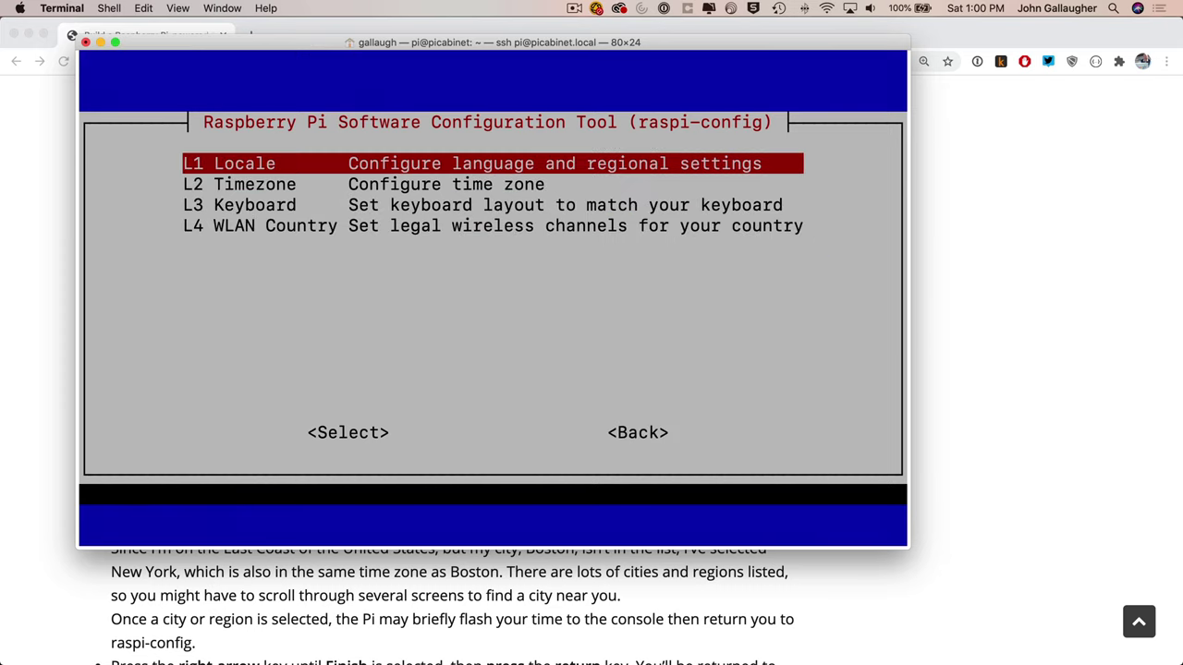
{"action": "key", "text": "Down"}
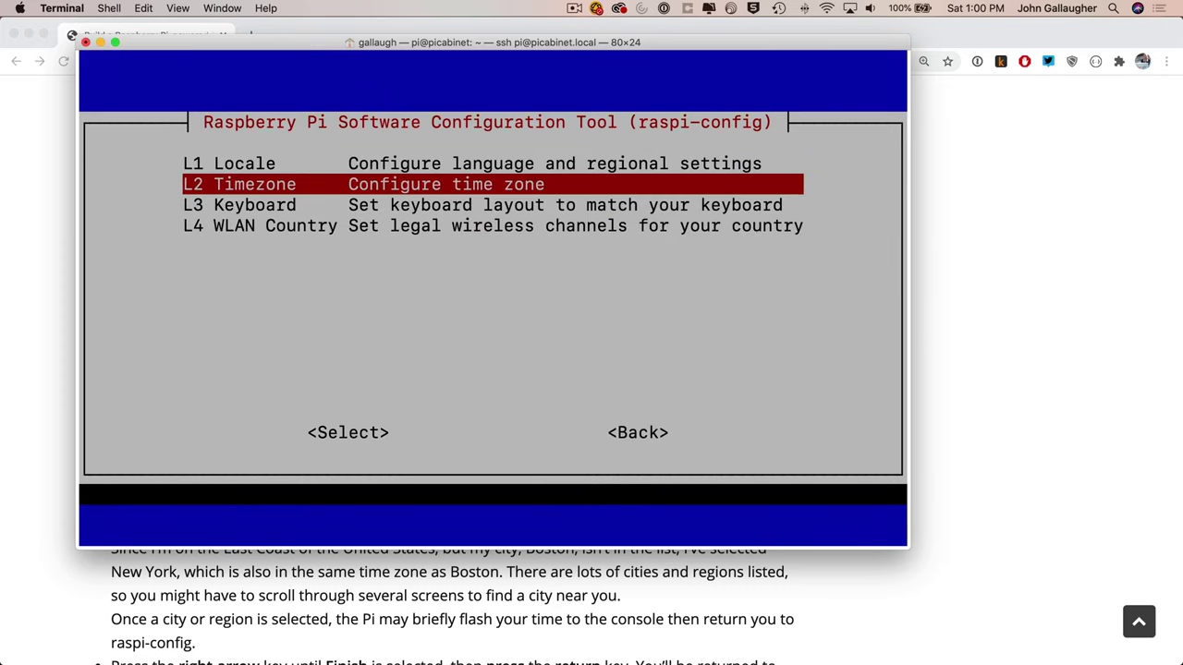
{"action": "key", "text": "Return"}
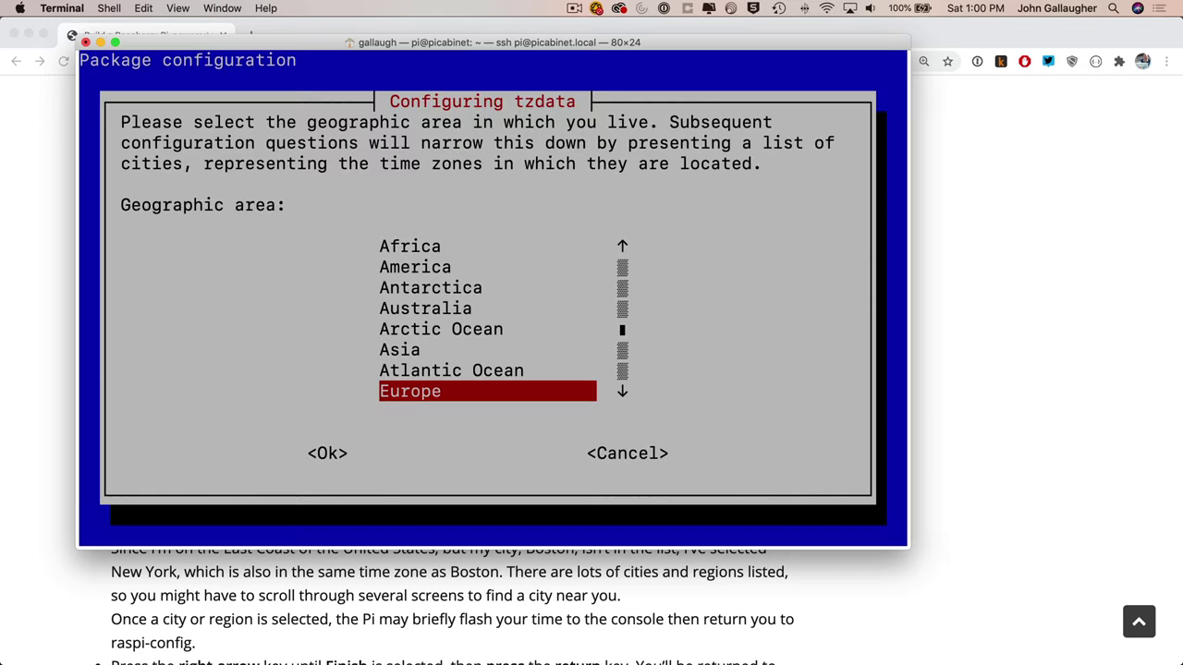
Choose America as the geographic area for the Pi's time zone.
{"action": "key", "text": "Up"}
{"action": "key", "text": "Up"}
{"action": "key", "text": "Up"}
{"action": "key", "text": "Up"}
{"action": "key", "text": "Up"}
{"action": "key", "text": "Up"}
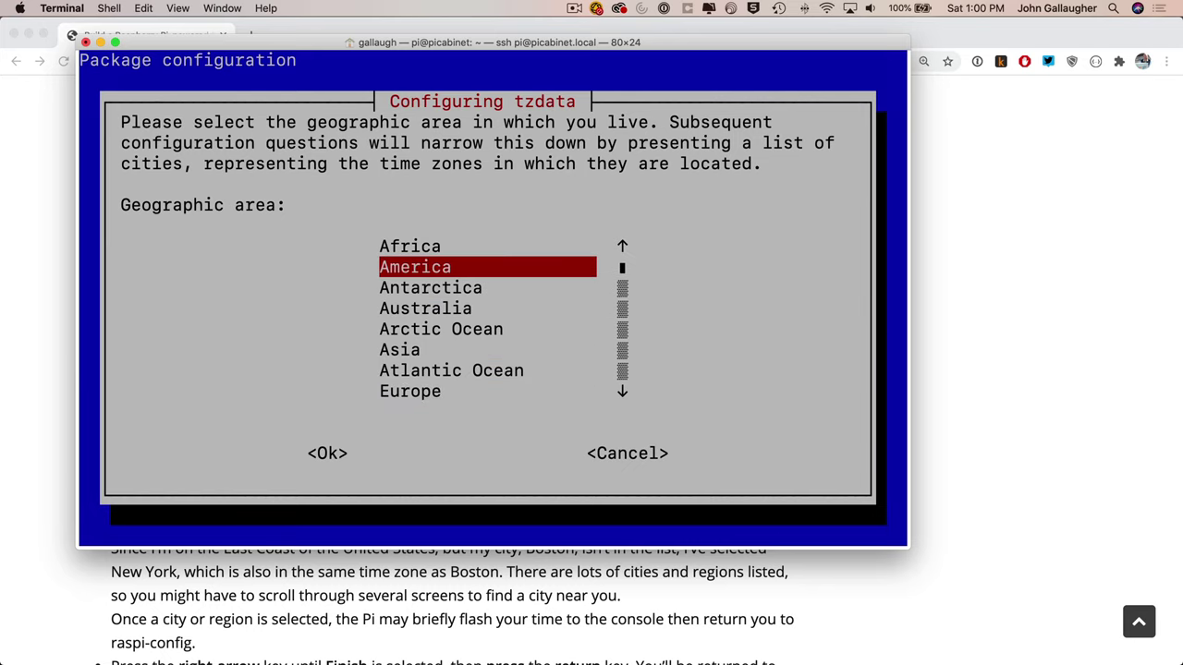
{"action": "key", "text": "Return"}
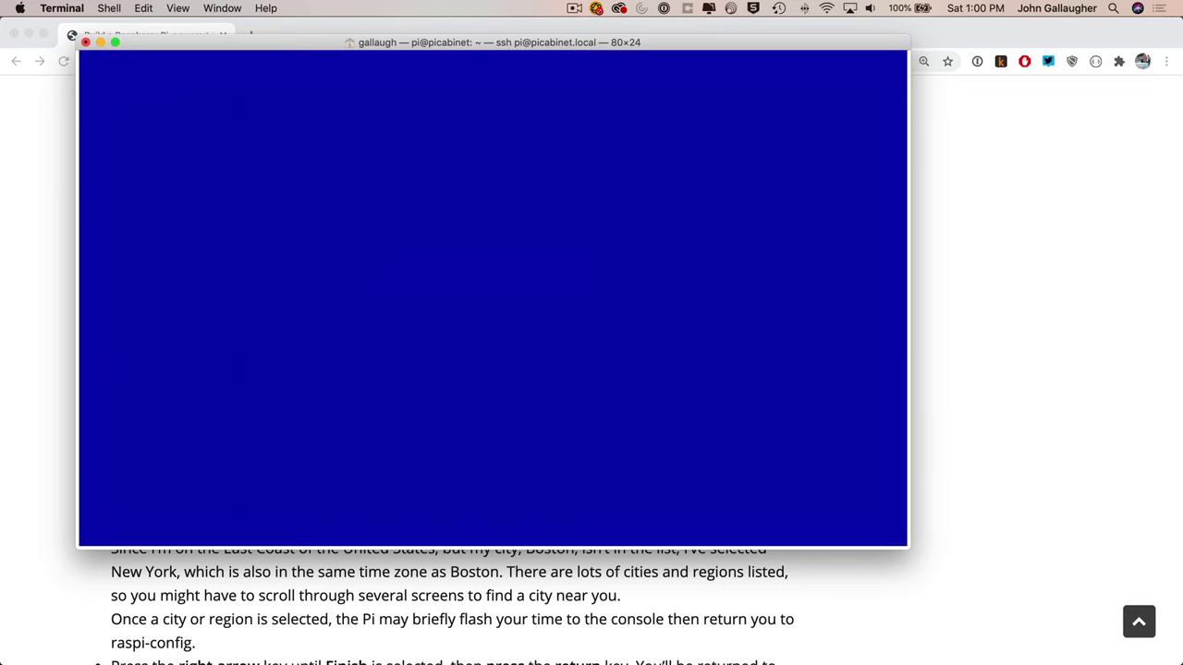
Set the time zone city to New York.
{"action": "key", "text": "Down"}
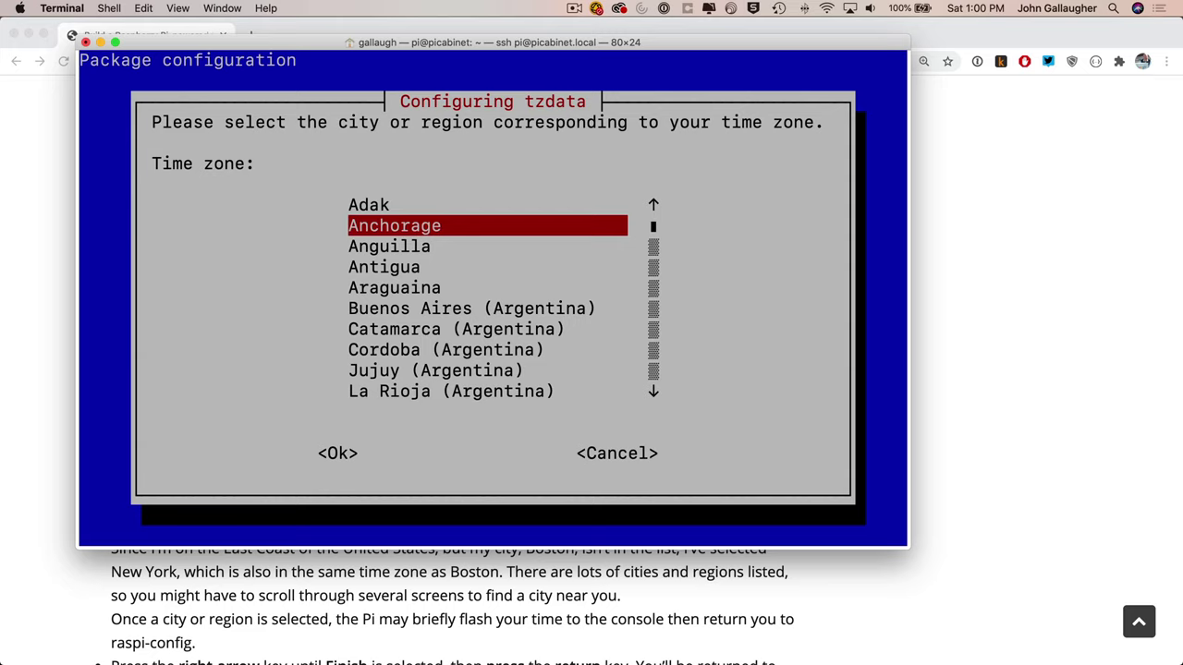
{"action": "key", "text": "Down"}
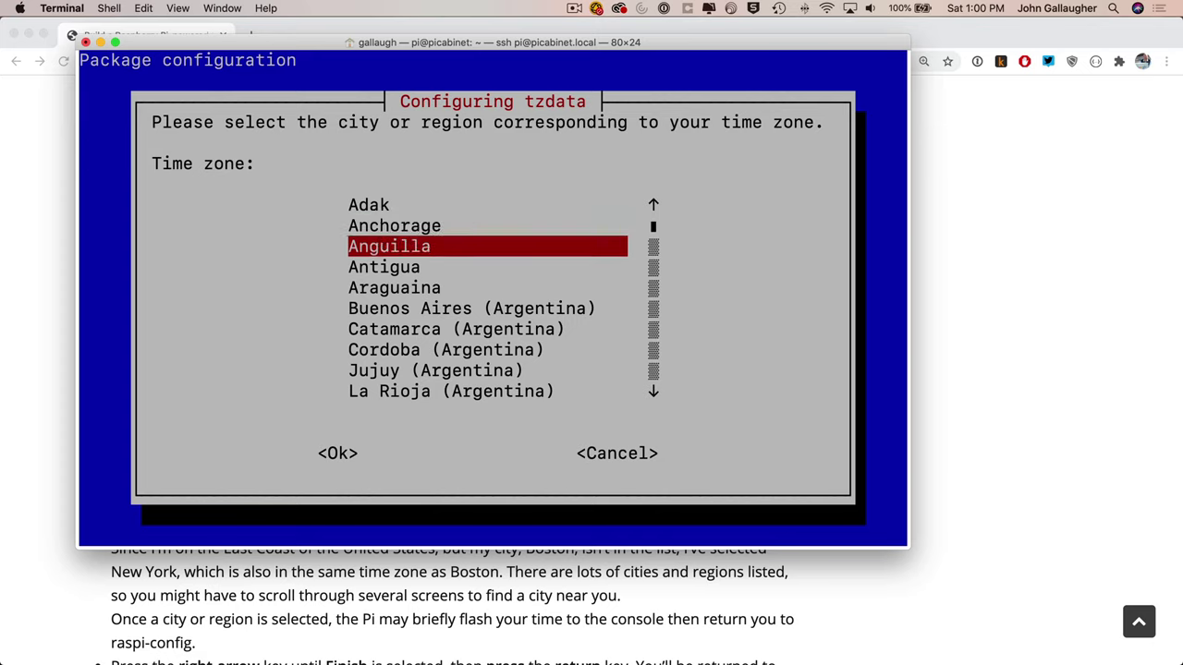
{"action": "key", "text": "Down"}
{"action": "key", "text": "Down"}
{"action": "key", "text": "Down"}
{"action": "key", "text": "Down"}
{"action": "key", "text": "Down"}
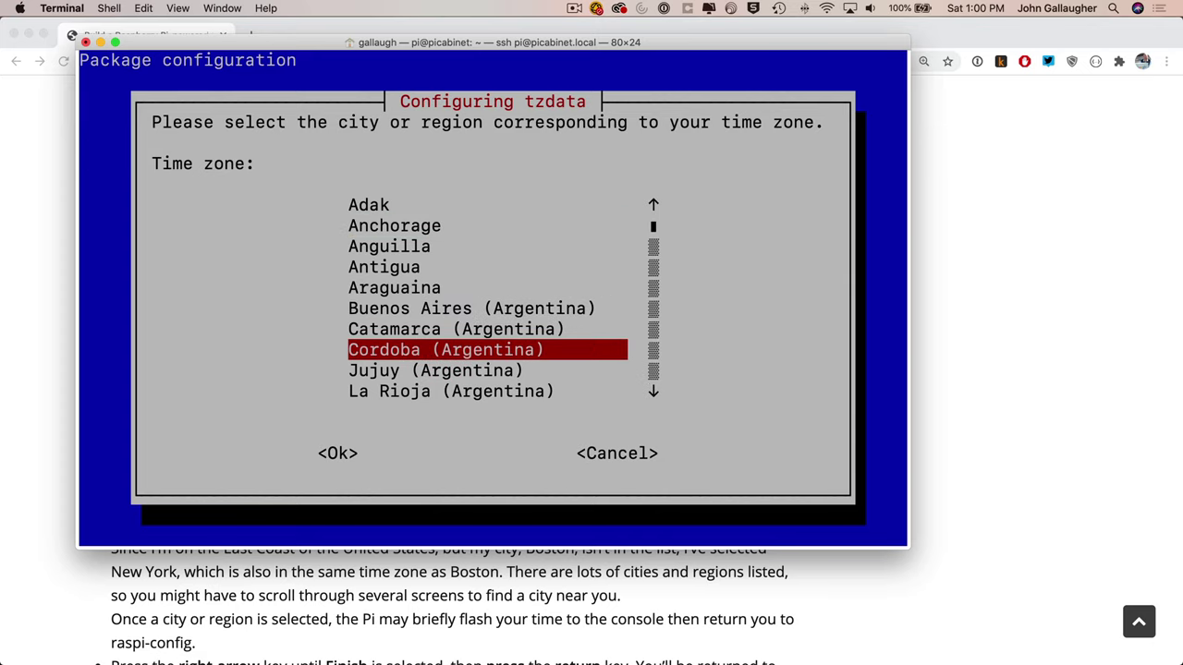
{"action": "key", "text": "Down"}
{"action": "key", "text": "Down"}
{"action": "key", "text": "Down"}
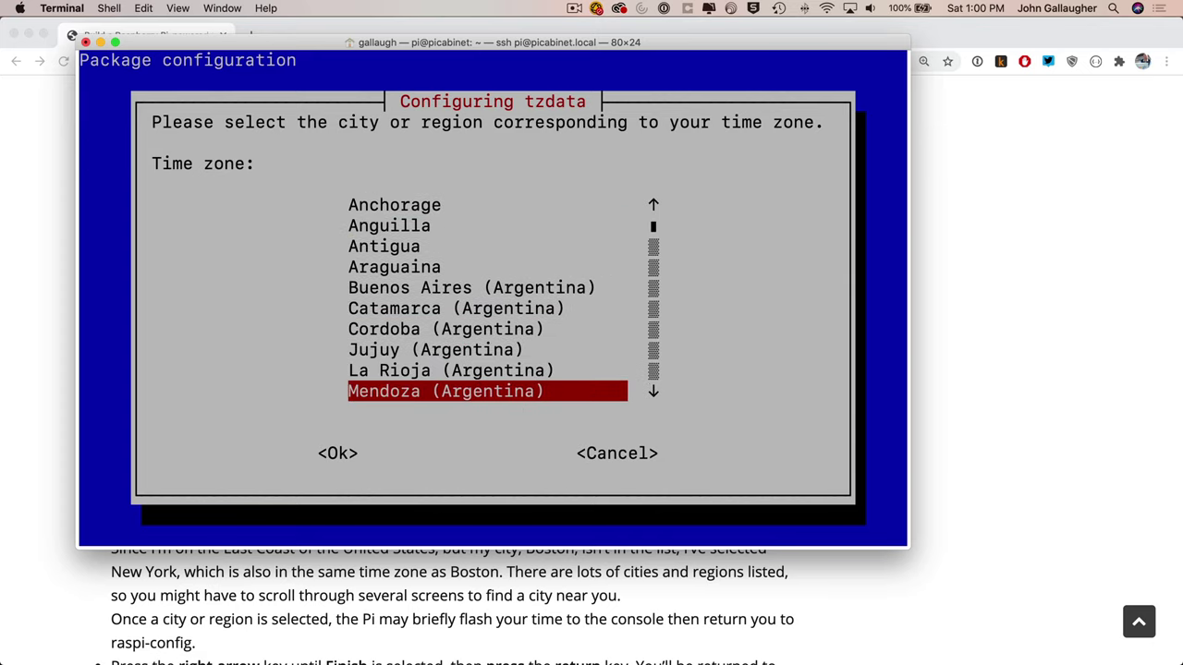
{"action": "key", "text": "Down"}
{"action": "key", "text": "Down"}
{"action": "key", "text": "Down"}
{"action": "key", "text": "Down"}
{"action": "key", "text": "Down"}
{"action": "key", "text": "Down"}
{"action": "key", "text": "Down"}
{"action": "key", "text": "Down"}
{"action": "key", "text": "Down"}
{"action": "key", "text": "Down"}
{"action": "key", "text": "Down"}
{"action": "key", "text": "Down"}
{"action": "key", "text": "Down"}
{"action": "key", "text": "Down"}
{"action": "key", "text": "Down"}
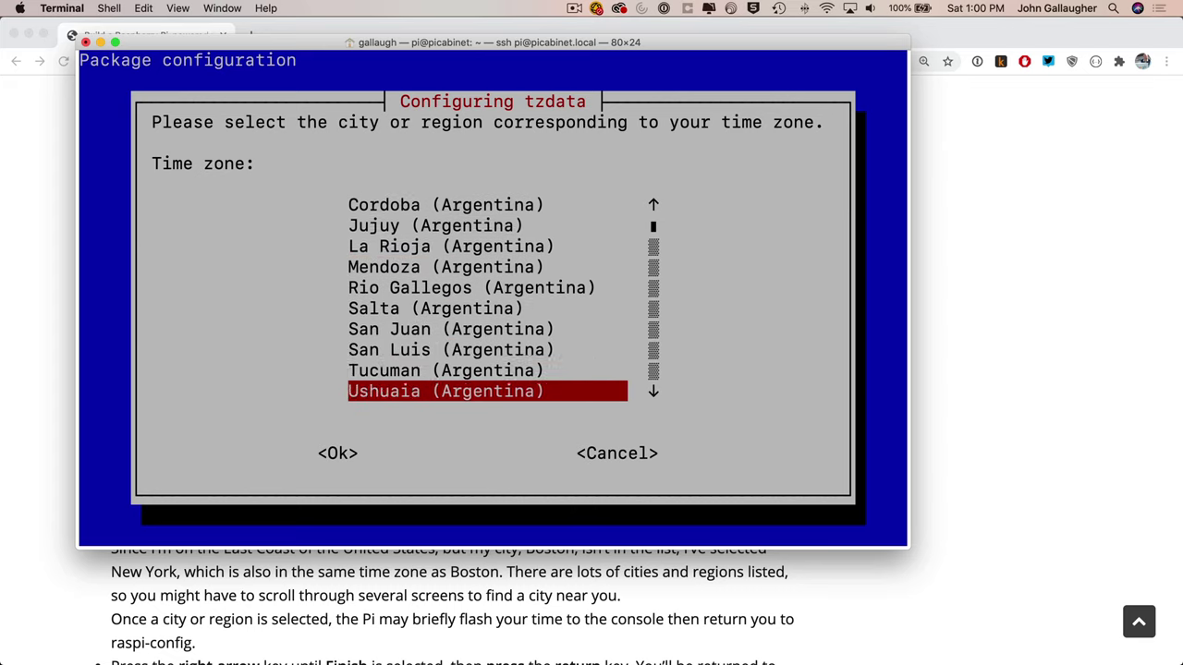
{"action": "key", "text": "Down"}
{"action": "key", "text": "Down"}
{"action": "key", "text": "Down"}
{"action": "key", "text": "Down"}
{"action": "key", "text": "Down"}
{"action": "key", "text": "Down"}
{"action": "key", "text": "Down"}
{"action": "key", "text": "Down"}
{"action": "key", "text": "Down"}
{"action": "key", "text": "Down"}
{"action": "key", "text": "Down"}
{"action": "key", "text": "Down"}
{"action": "key", "text": "Down"}
{"action": "key", "text": "Down"}
{"action": "key", "text": "Down"}
{"action": "key", "text": "Down"}
{"action": "key", "text": "Down"}
{"action": "key", "text": "Down"}
{"action": "key", "text": "Down"}
{"action": "key", "text": "Down"}
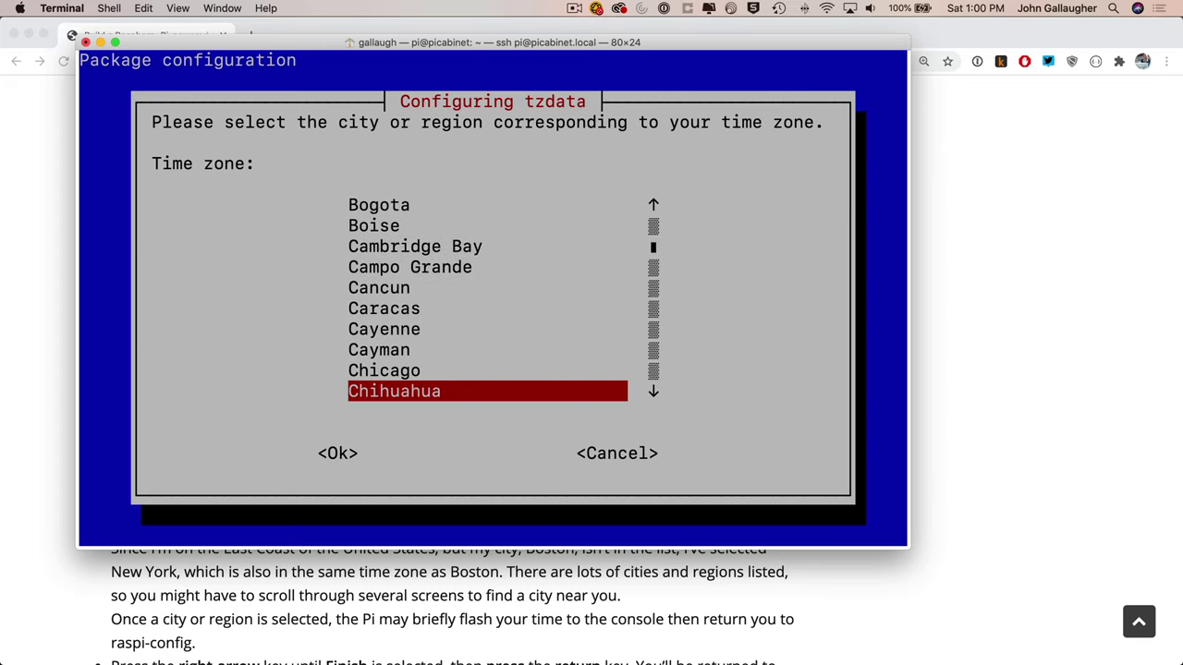
{"action": "key", "text": "Down"}
{"action": "key", "text": "Down"}
{"action": "key", "text": "Down"}
{"action": "key", "text": "Down"}
{"action": "key", "text": "Down"}
{"action": "key", "text": "Down"}
{"action": "key", "text": "Down"}
{"action": "key", "text": "Down"}
{"action": "key", "text": "Down"}
{"action": "key", "text": "Down"}
{"action": "key", "text": "Down"}
{"action": "key", "text": "Down"}
{"action": "key", "text": "Down"}
{"action": "key", "text": "Down"}
{"action": "key", "text": "Down"}
{"action": "key", "text": "Down"}
{"action": "key", "text": "Down"}
{"action": "key", "text": "Down"}
{"action": "key", "text": "Down"}
{"action": "key", "text": "Down"}
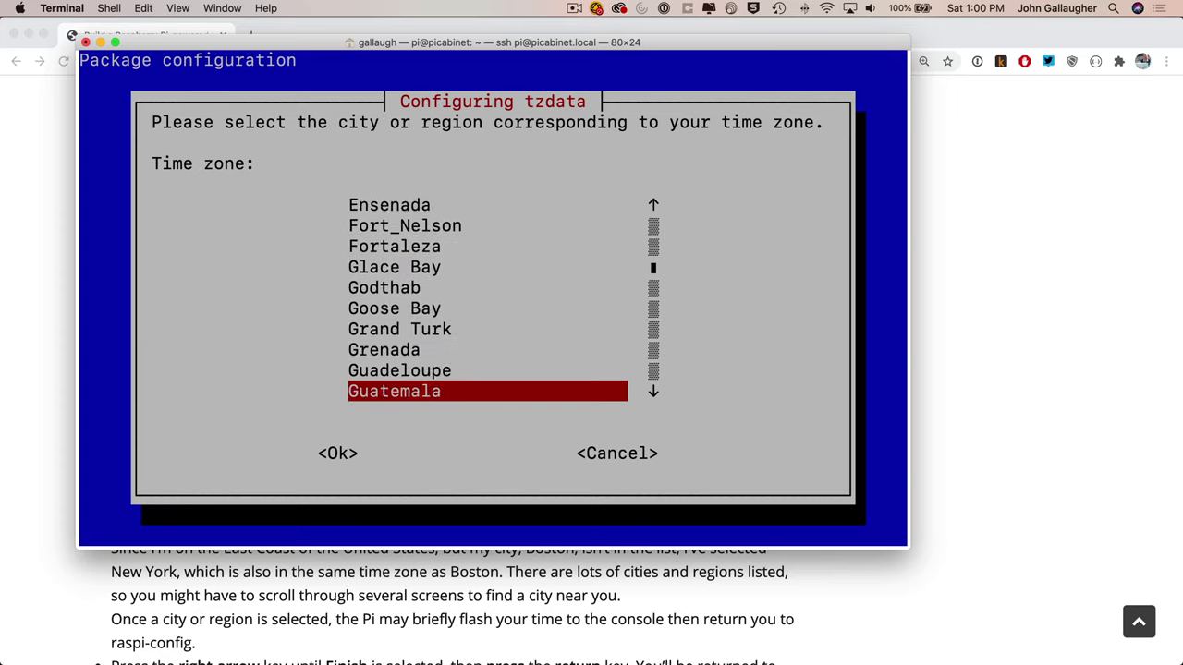
{"action": "key", "text": "Down"}
{"action": "key", "text": "Down"}
{"action": "key", "text": "Down"}
{"action": "key", "text": "Down"}
{"action": "key", "text": "Down"}
{"action": "key", "text": "Down"}
{"action": "key", "text": "Down"}
{"action": "key", "text": "Down"}
{"action": "key", "text": "Down"}
{"action": "key", "text": "Down"}
{"action": "key", "text": "Down"}
{"action": "key", "text": "Down"}
{"action": "key", "text": "Down"}
{"action": "key", "text": "Down"}
{"action": "key", "text": "Down"}
{"action": "key", "text": "Down"}
{"action": "key", "text": "Down"}
{"action": "key", "text": "Down"}
{"action": "key", "text": "Down"}
{"action": "key", "text": "Down"}
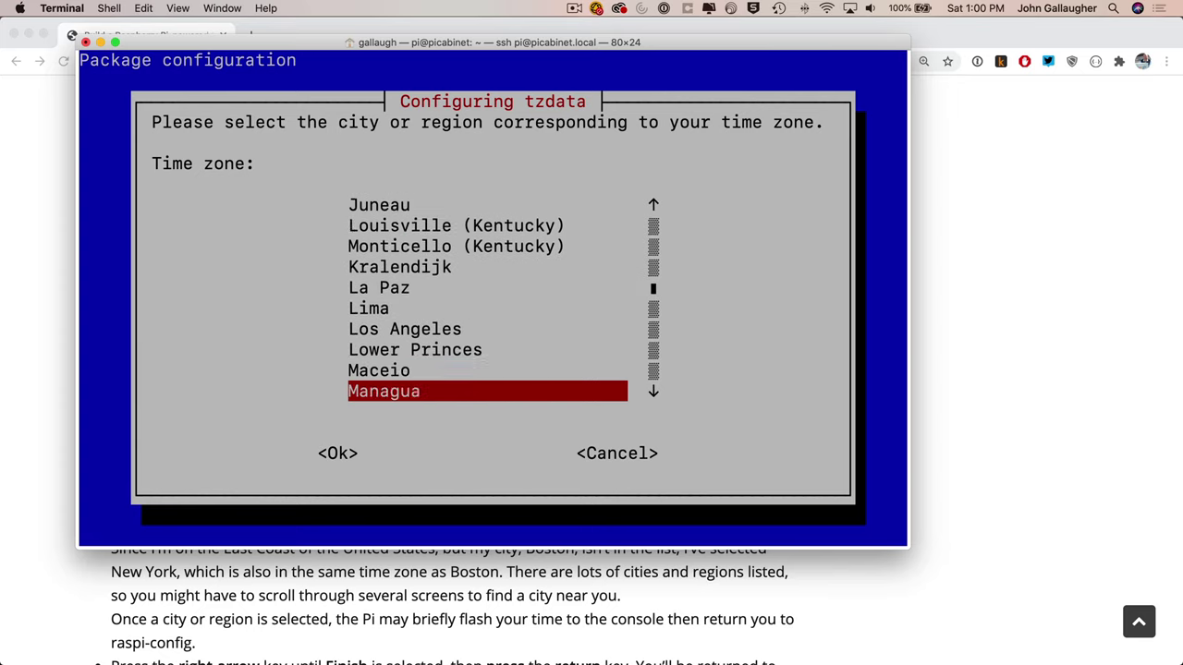
{"action": "key", "text": "Down"}
{"action": "key", "text": "Down"}
{"action": "key", "text": "Down"}
{"action": "key", "text": "Down"}
{"action": "key", "text": "Down"}
{"action": "key", "text": "Down"}
{"action": "key", "text": "Down"}
{"action": "key", "text": "Down"}
{"action": "key", "text": "Down"}
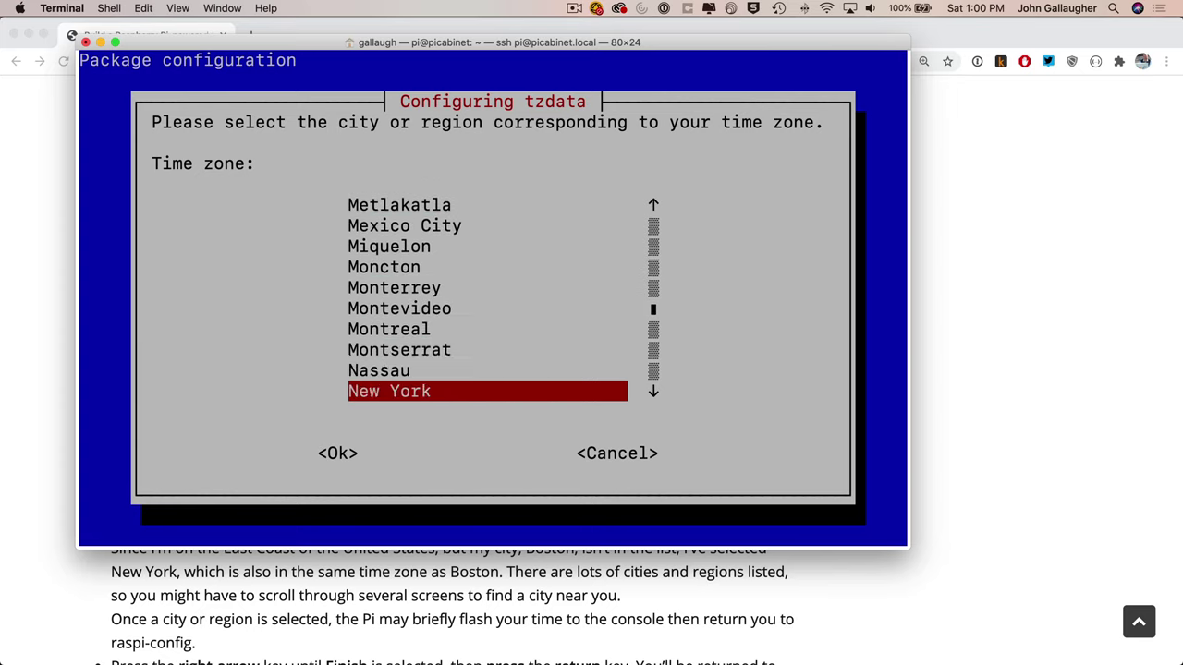
{"action": "key", "text": "Up"}
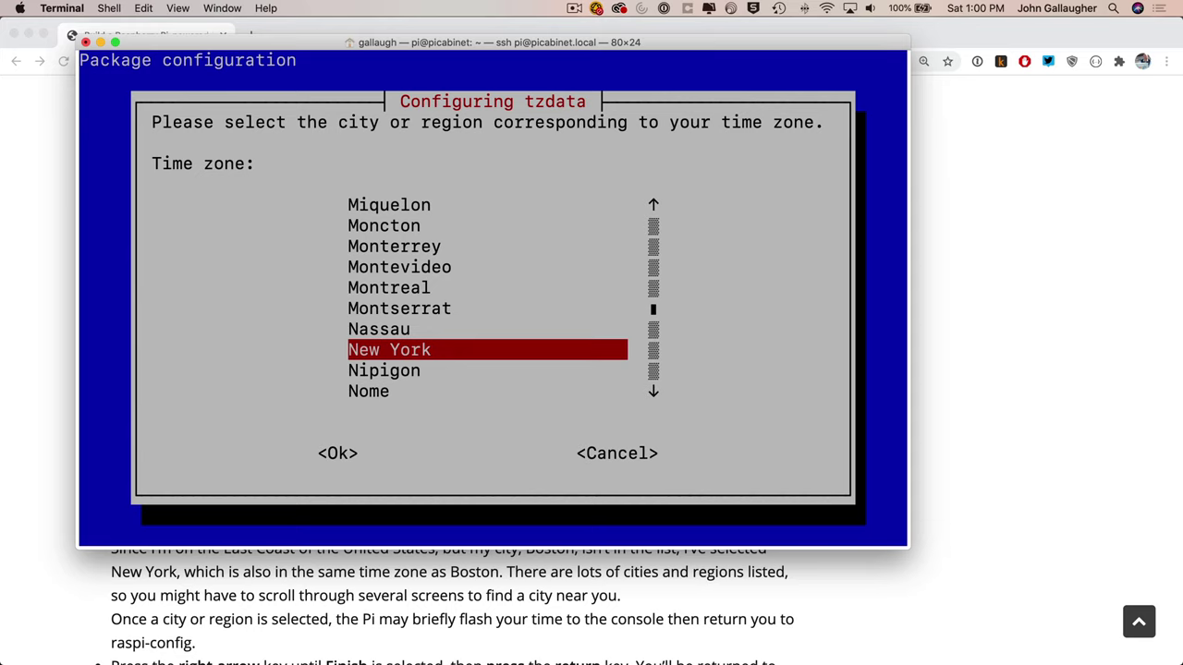
{"action": "key", "text": "Return"}
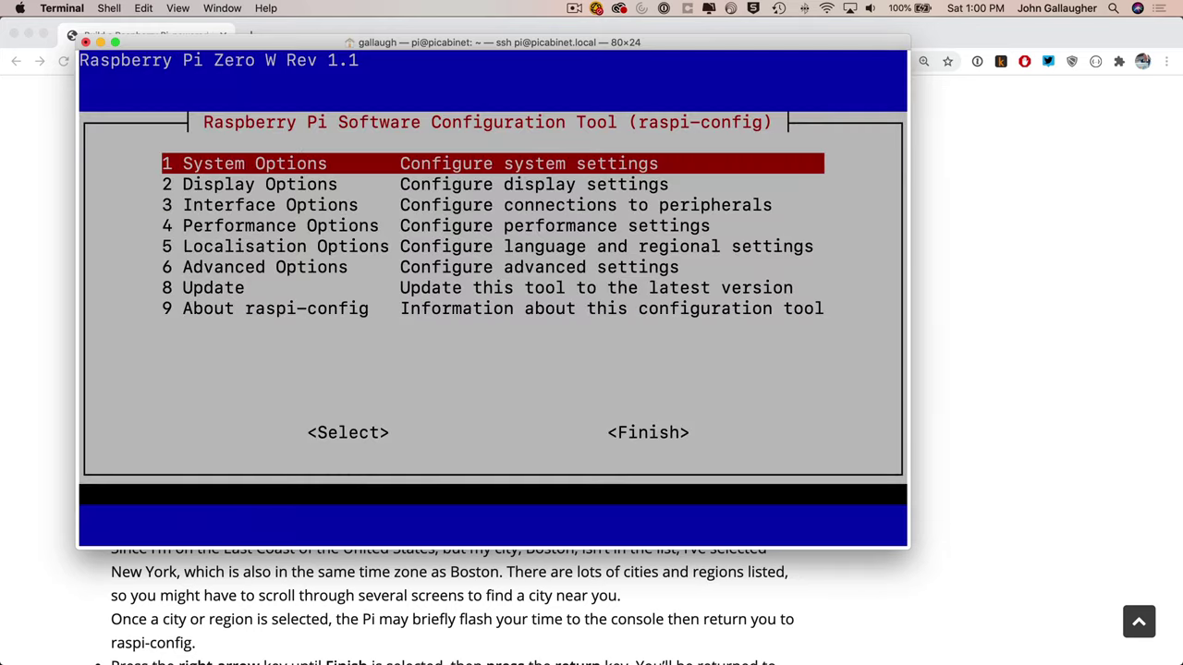
Finish the raspi-config session and return to the Pi's command prompt.
{"action": "key", "text": "Right"}
{"action": "key", "text": "Right"}
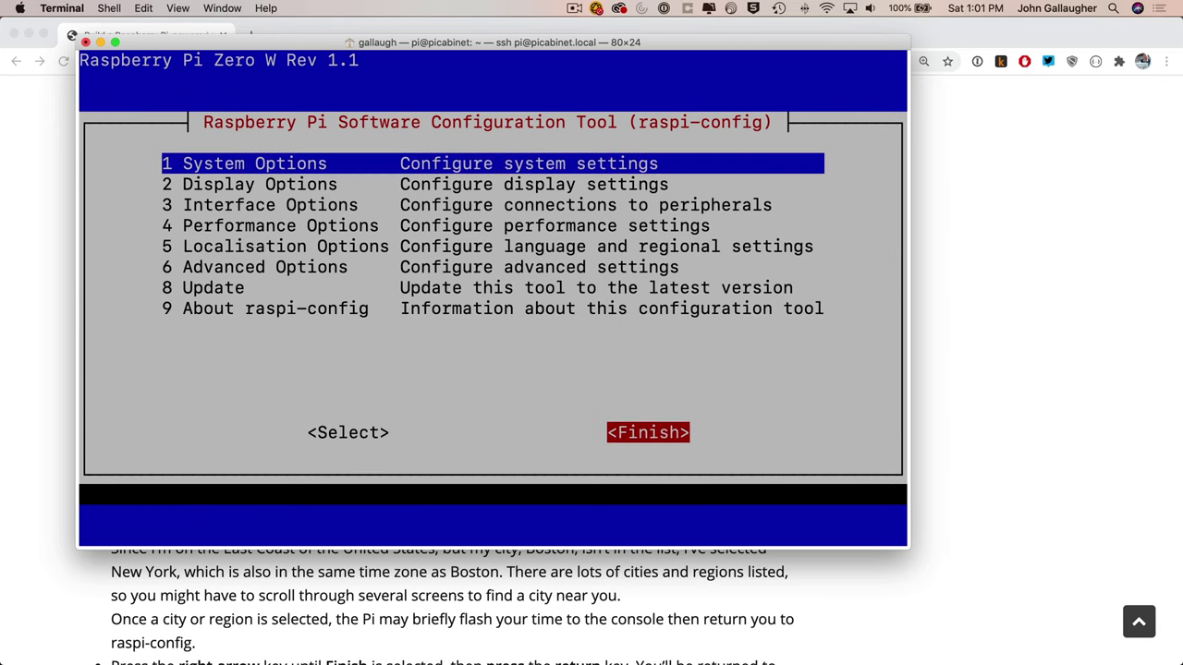
{"action": "key", "text": "Return"}
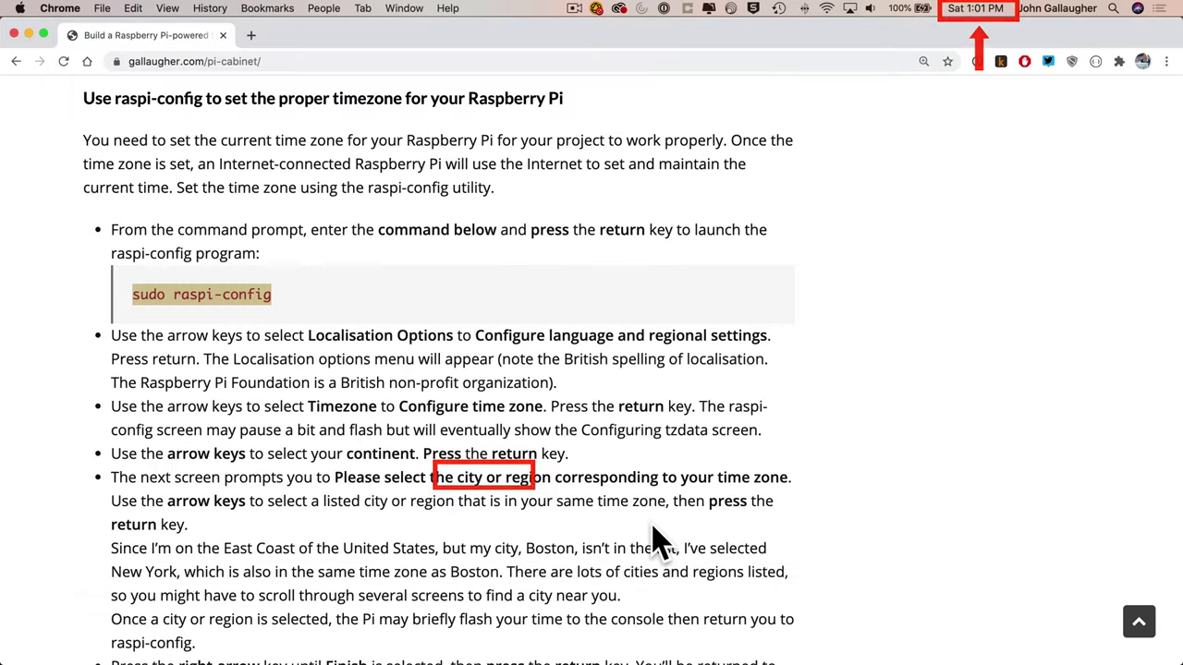
Copy the command nano smart_cabinet.py from the Chrome guide and run it in the Pi's Terminal session.
{"action": "scroll", "coordinate": [651, 531], "scroll_direction": "down", "scroll_amount": 10}
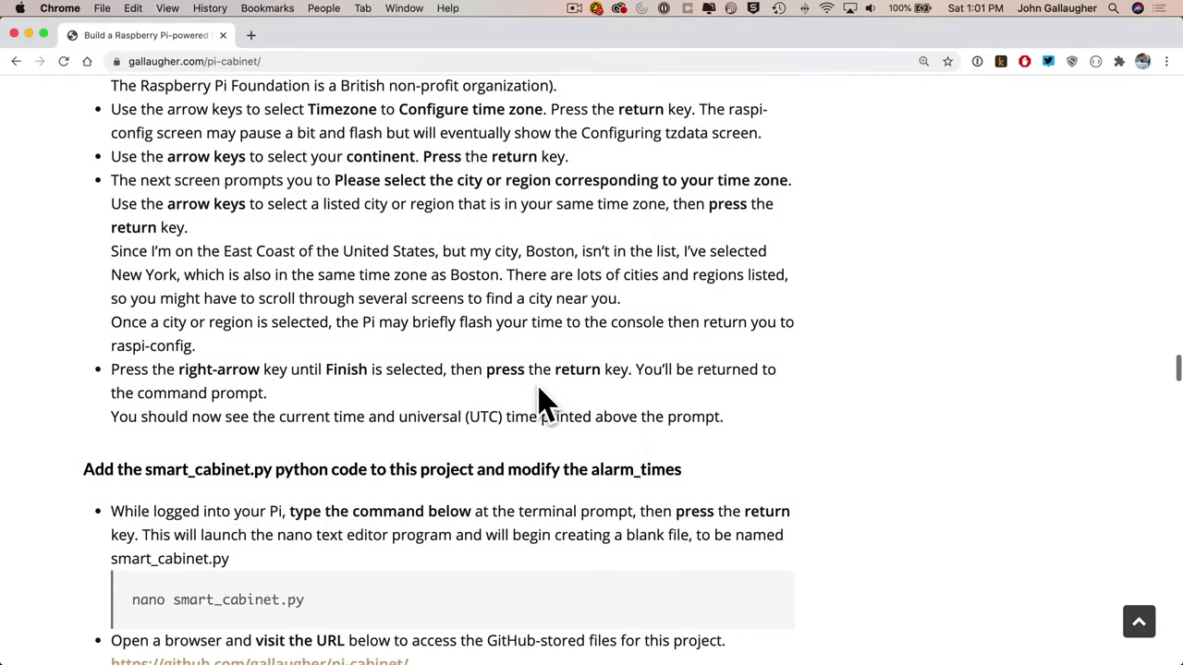
{"action": "scroll", "coordinate": [536, 386], "scroll_direction": "down", "scroll_amount": 2}
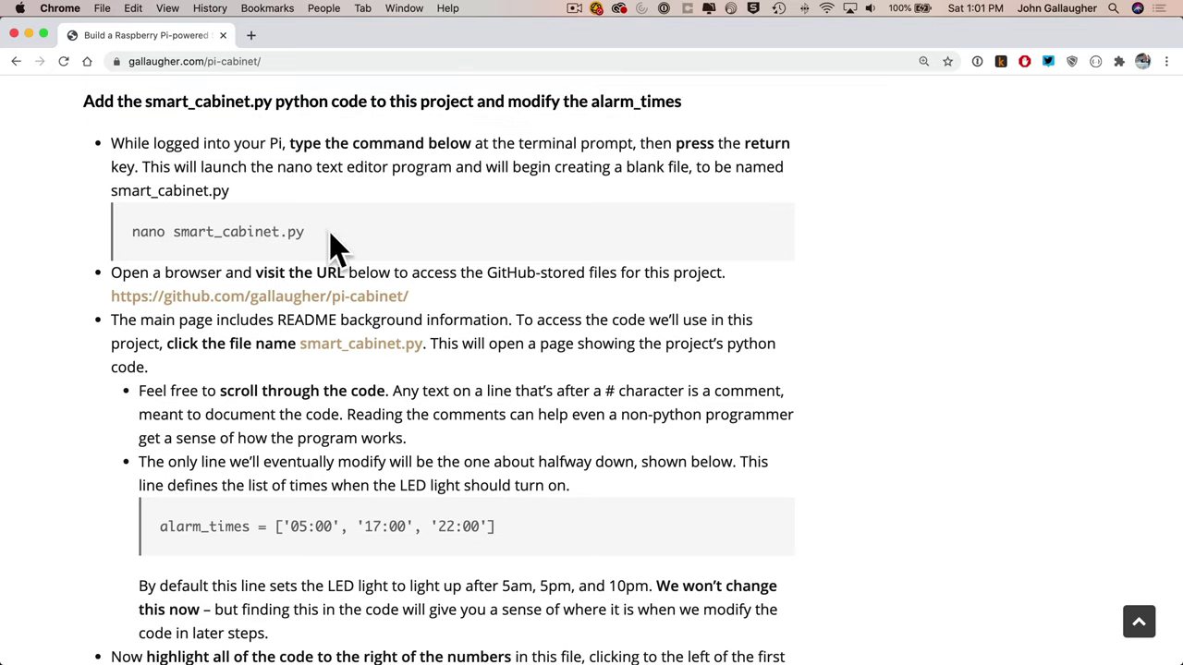
{"action": "left_click_drag", "start_coordinate": [283, 232], "coordinate": [130, 234]}
{"action": "key", "text": "super+c"}
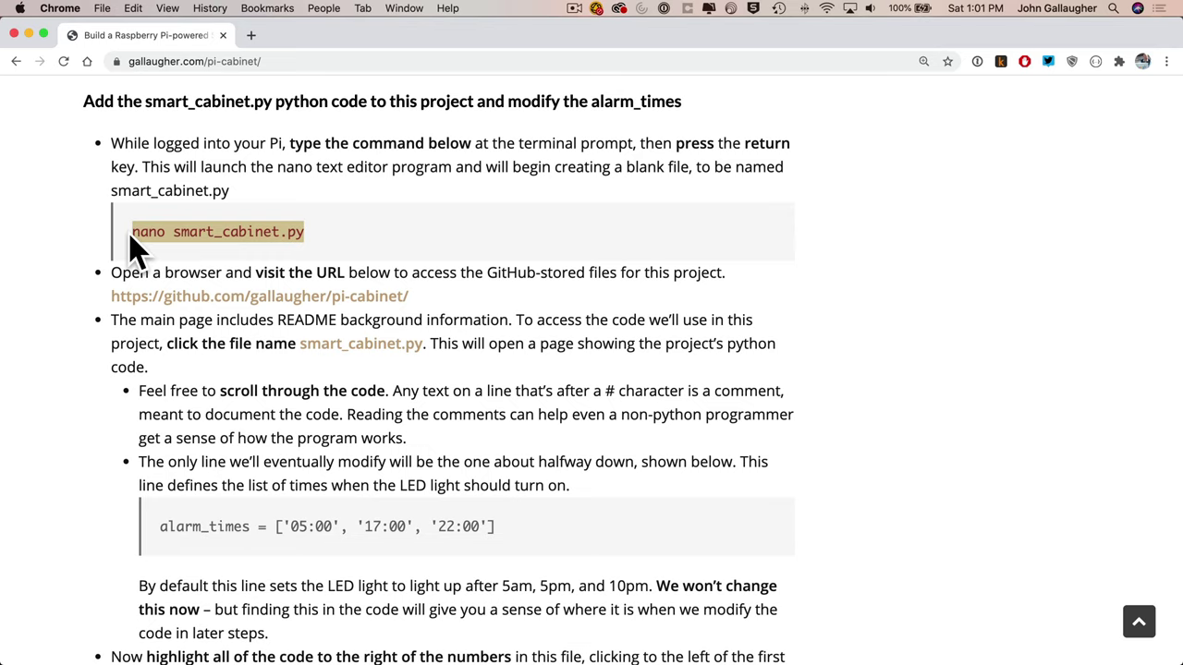
{"action": "key", "text": "super+Tab"}
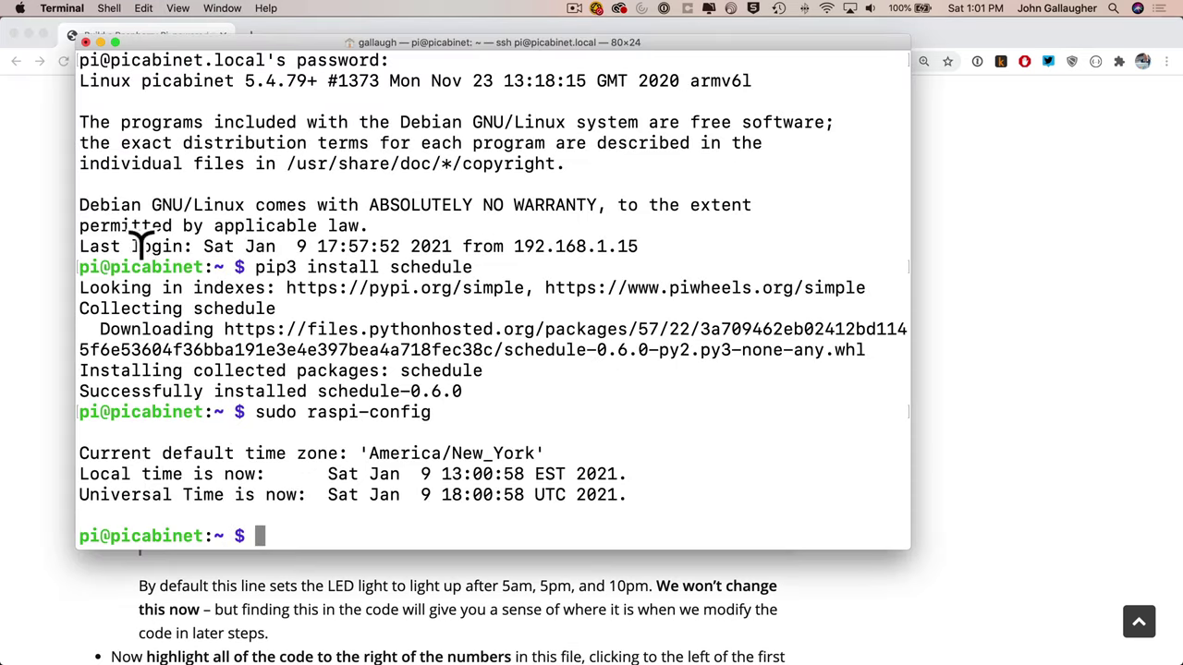
{"action": "key", "text": "super+v"}
{"action": "key", "text": "Return"}
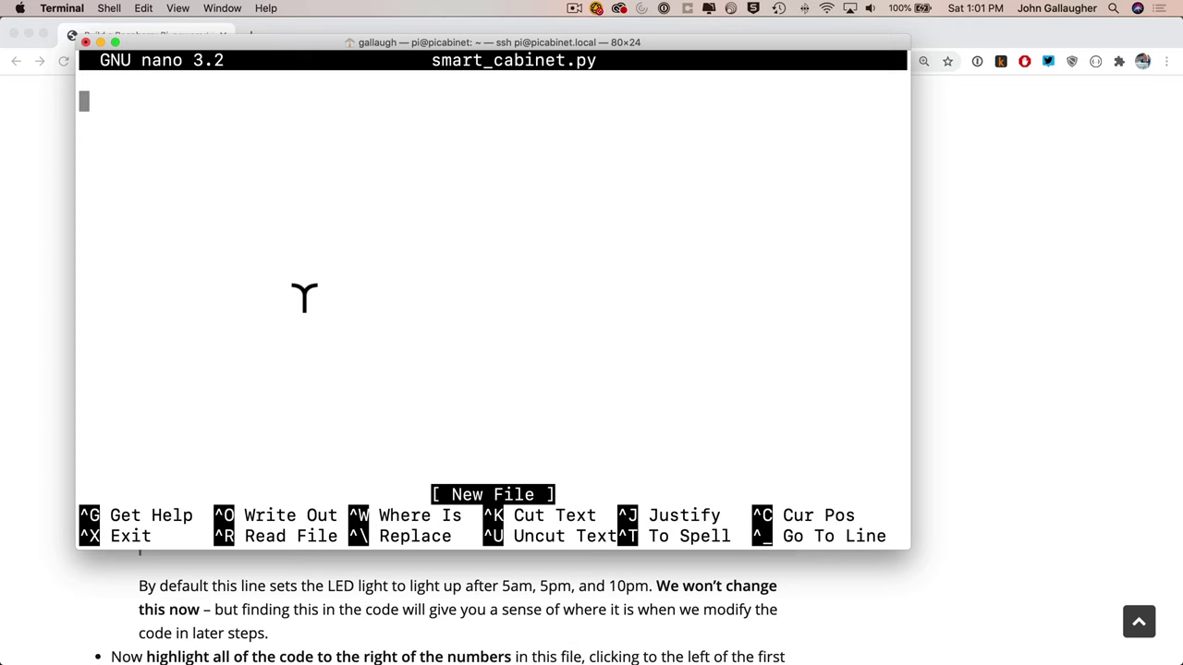
Switch to Chrome, follow the guide's link to the pi-cabinet GitHub repository and open its smart_cabinet.py file.
{"action": "key", "text": "super+Tab"}
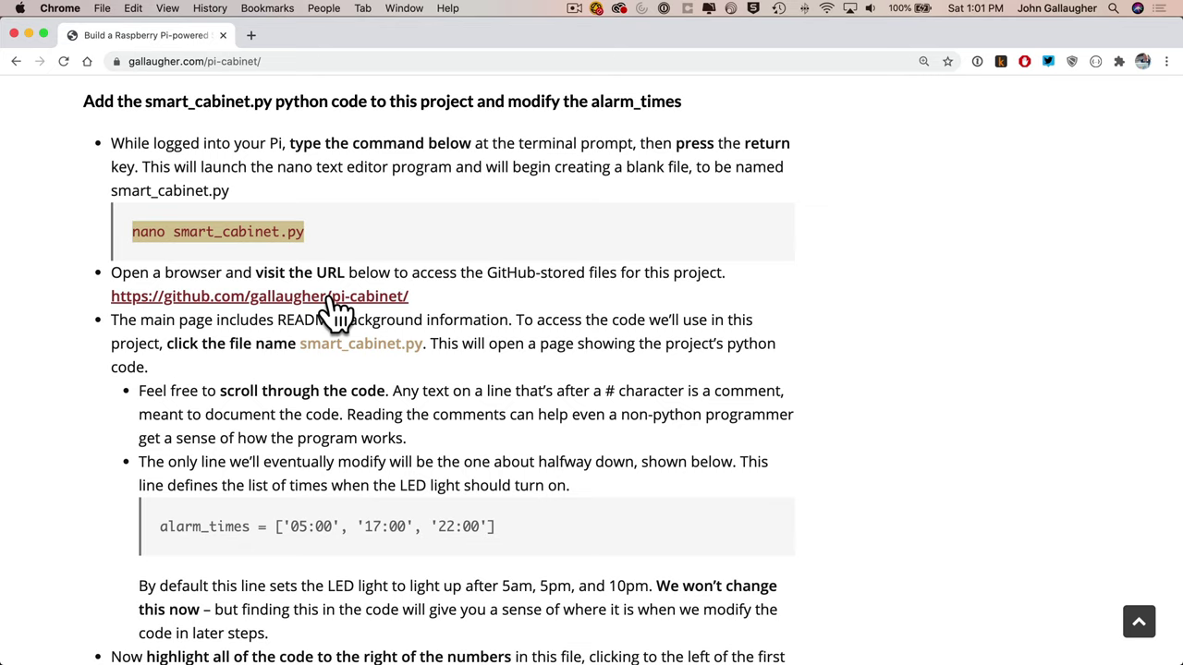
{"action": "left_click", "coordinate": [332, 298]}
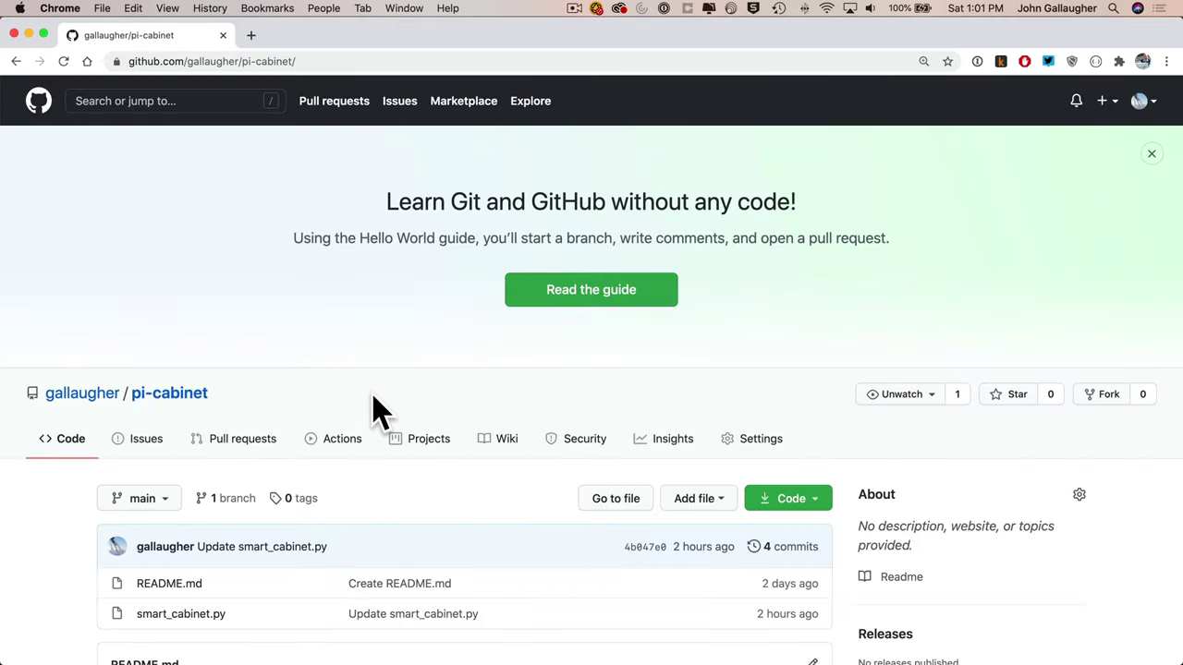
{"action": "scroll", "coordinate": [371, 409], "scroll_direction": "down", "scroll_amount": 3}
{"action": "scroll", "coordinate": [372, 409], "scroll_direction": "down", "scroll_amount": 5}
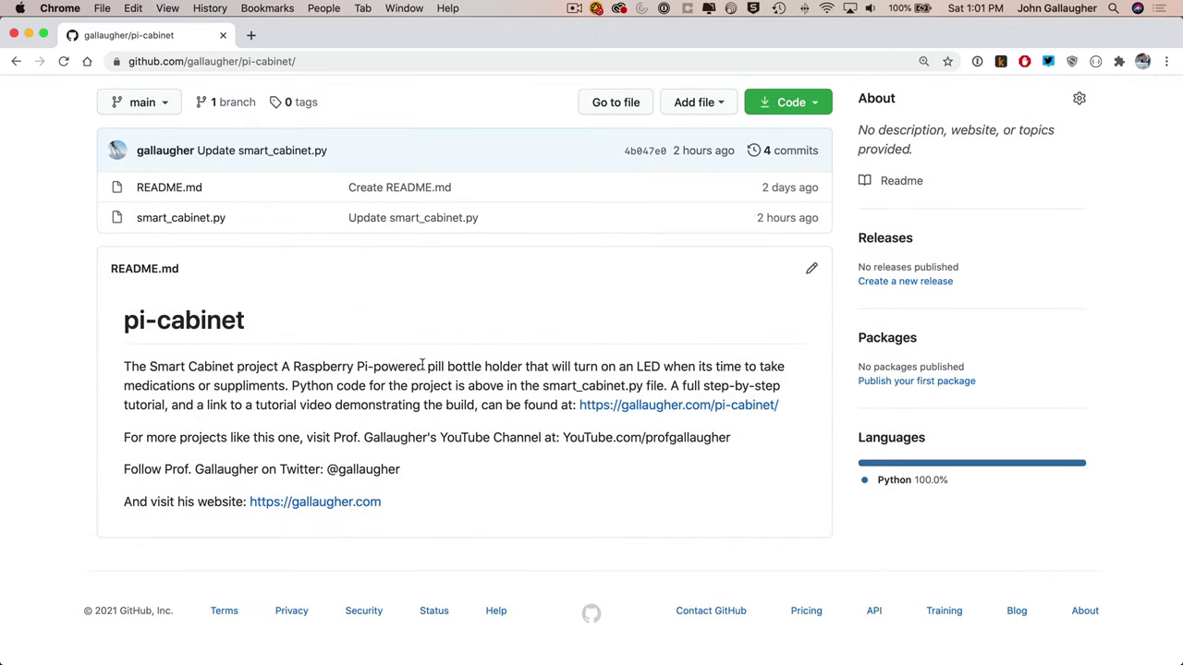
{"action": "scroll", "coordinate": [422, 377], "scroll_direction": "up", "scroll_amount": 7}
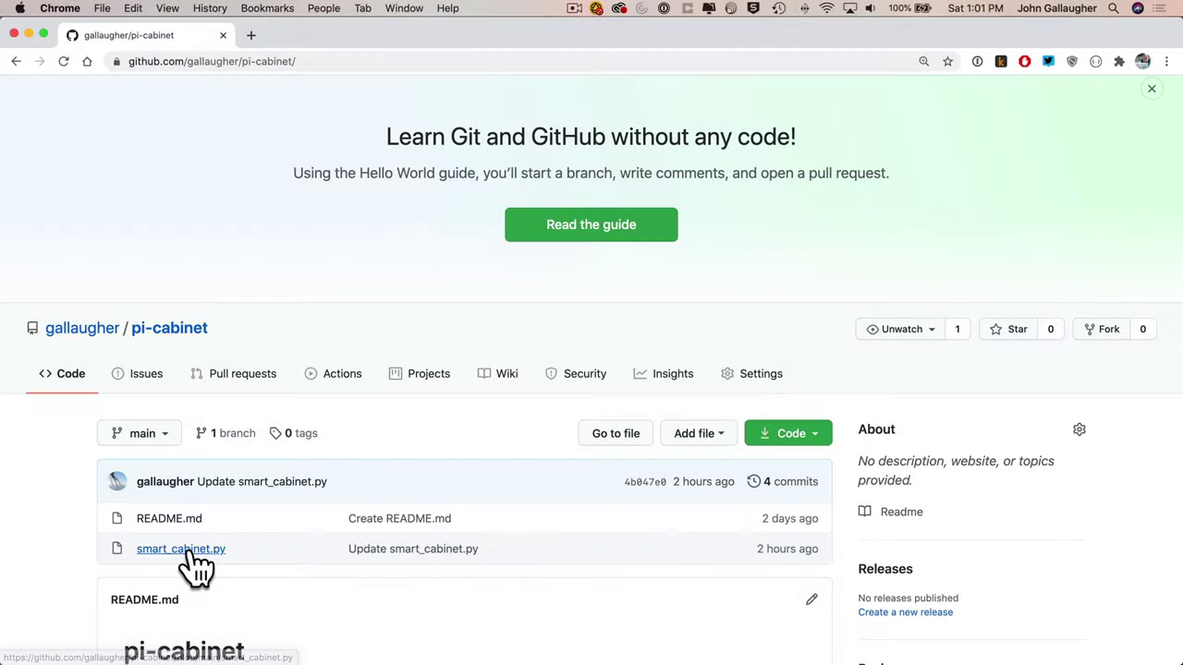
{"action": "left_click", "coordinate": [190, 552]}
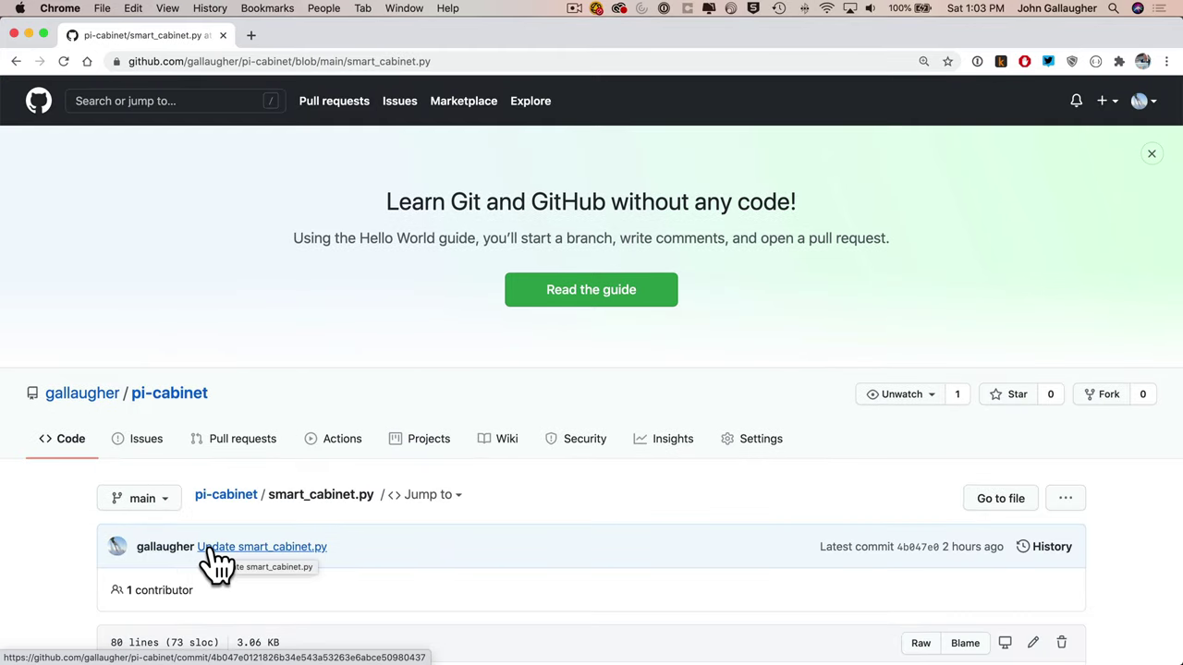
Review the smart_cabinet.py code on GitHub, then copy all 80 lines into the empty nano file in Terminal.
{"action": "scroll", "coordinate": [216, 562], "scroll_direction": "down", "scroll_amount": 10}
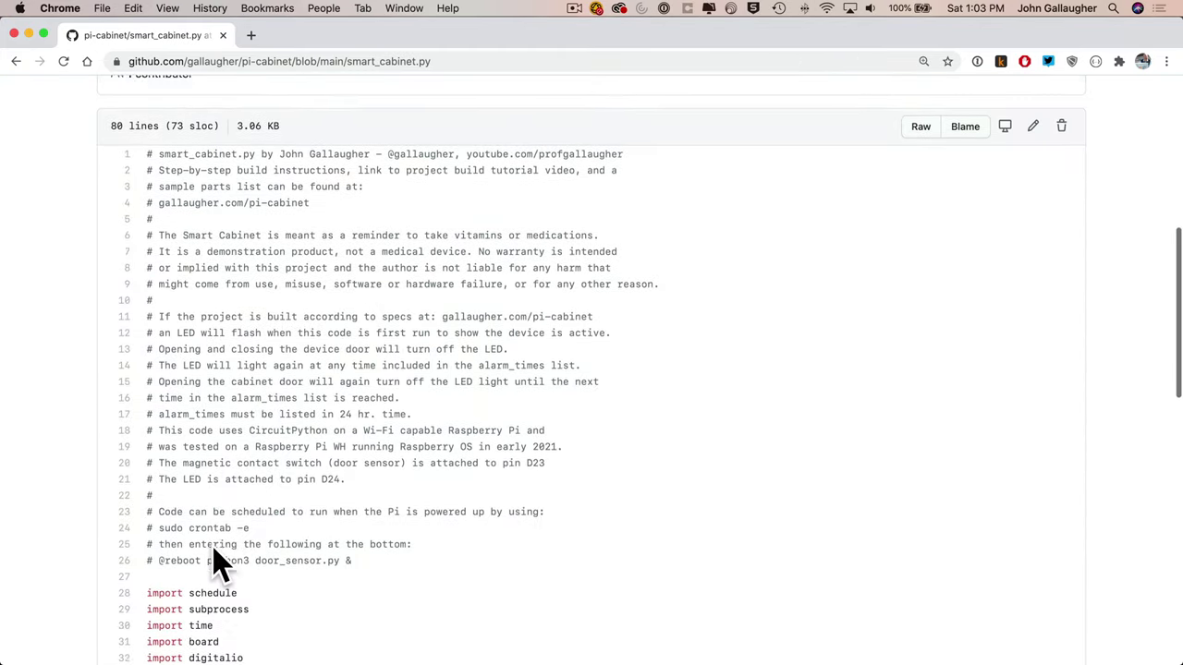
{"action": "scroll", "coordinate": [216, 562], "scroll_direction": "down", "scroll_amount": 2}
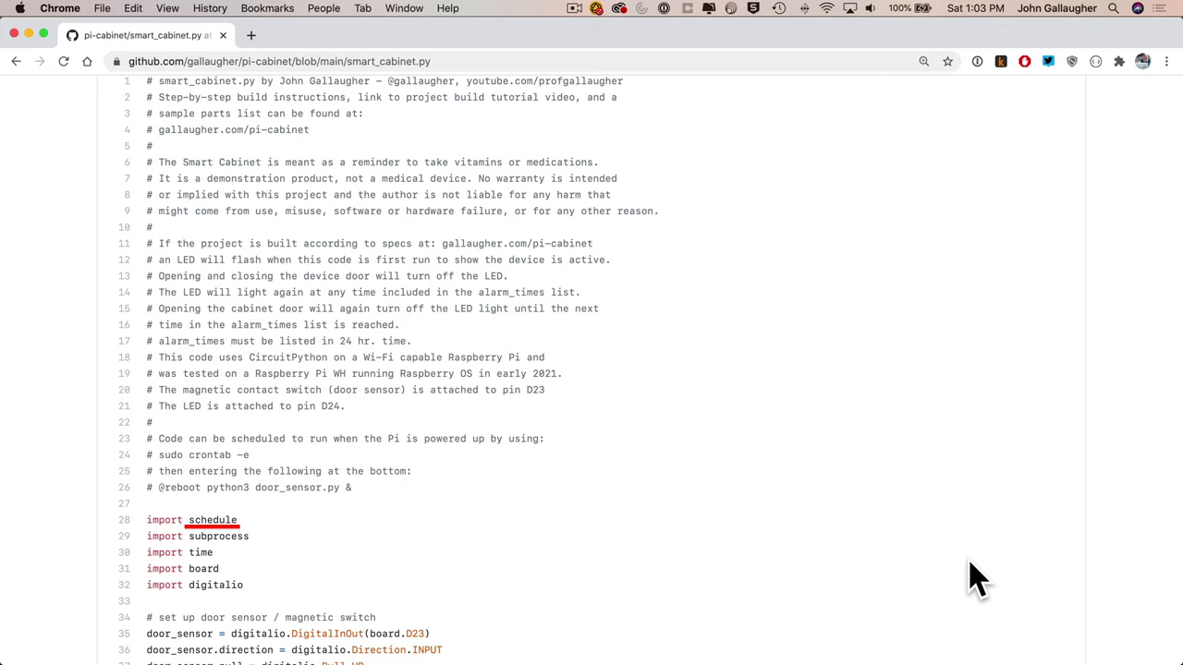
{"action": "scroll", "coordinate": [975, 578], "scroll_direction": "down", "scroll_amount": 10}
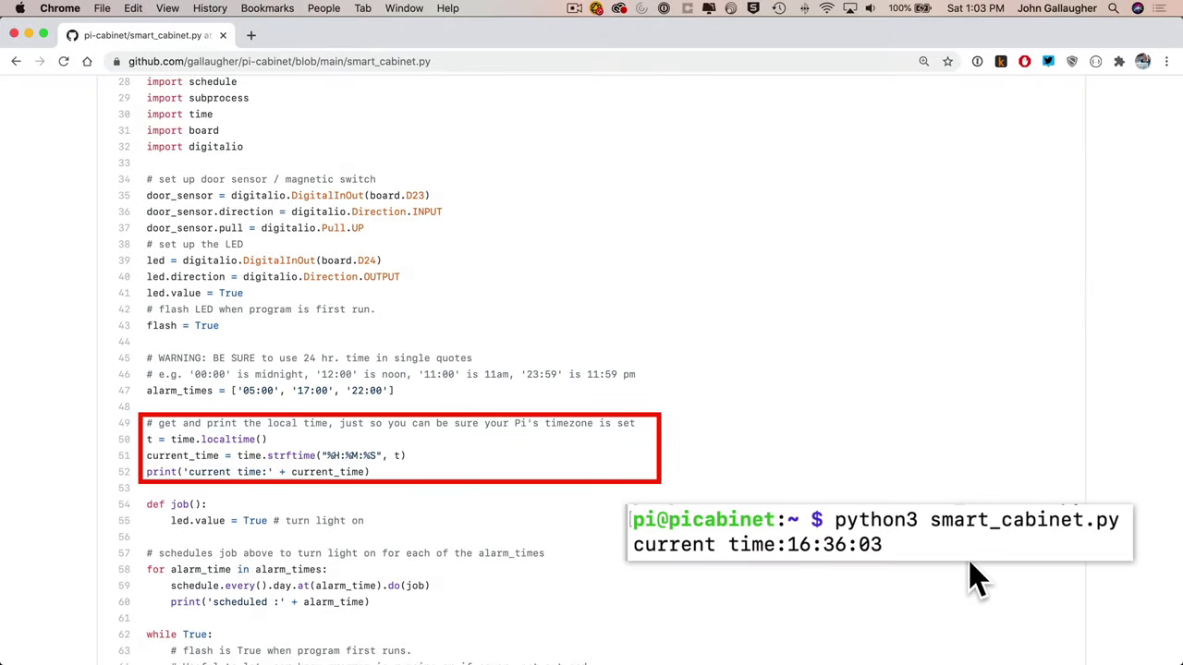
{"action": "scroll", "coordinate": [977, 579], "scroll_direction": "down", "scroll_amount": 10}
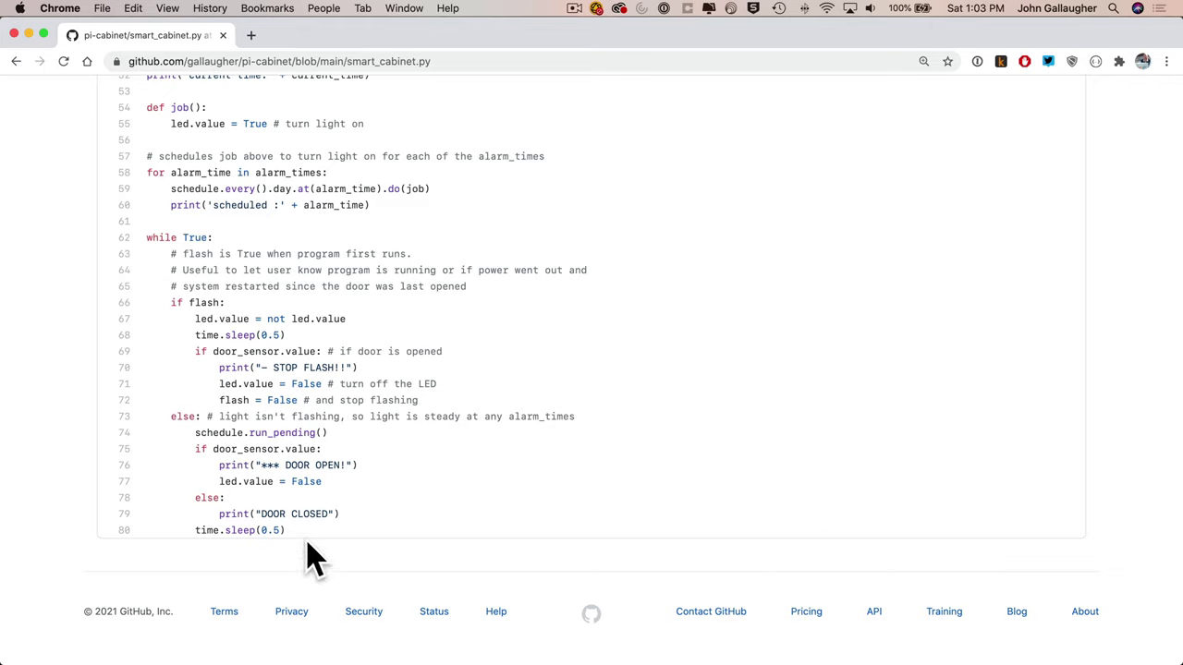
{"action": "left_click_drag", "start_coordinate": [299, 542], "coordinate": [142, 402]}
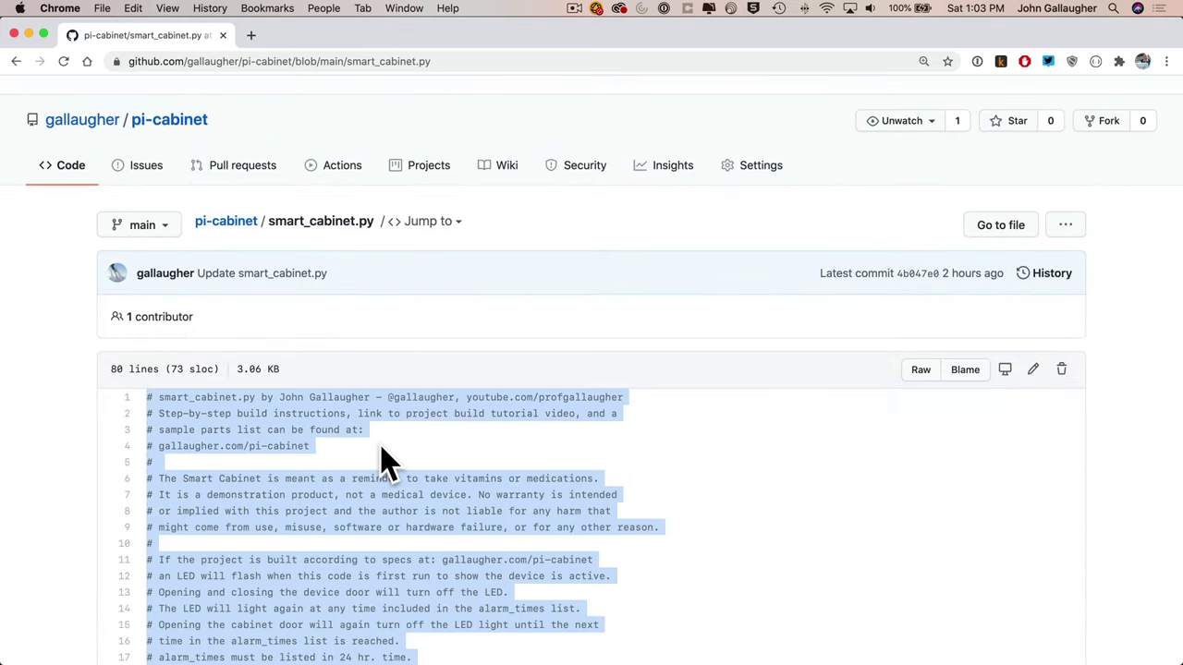
{"action": "key", "text": "super+Tab"}
{"action": "key", "text": "super+Tab"}
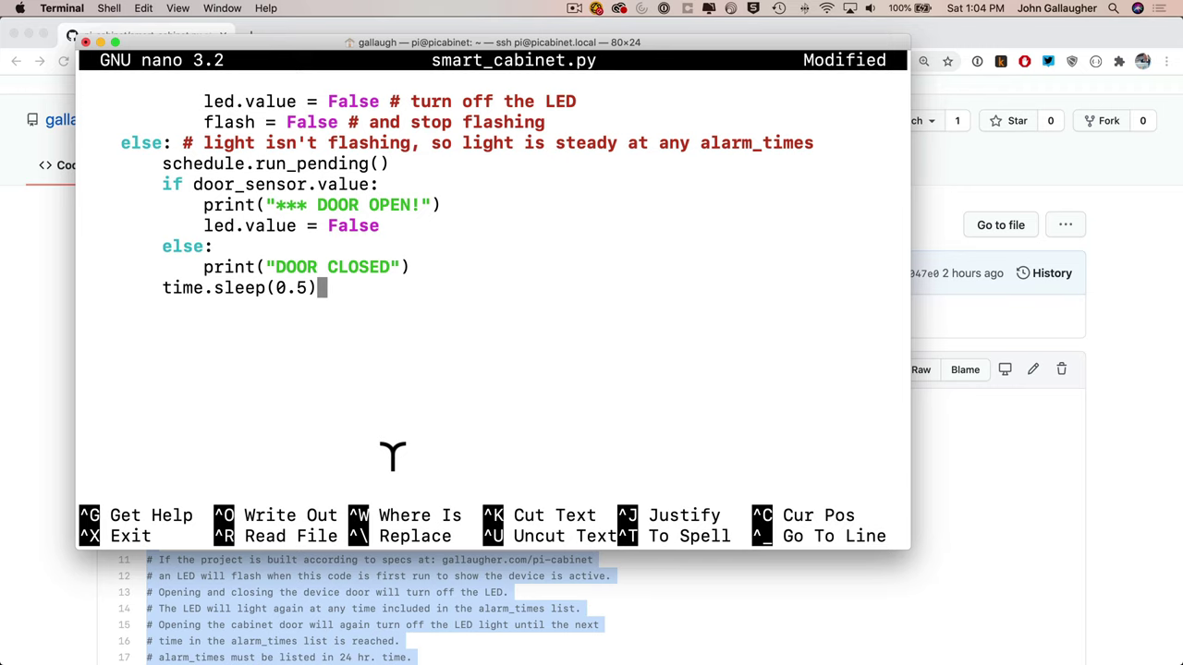
Switch to Chrome, return to the pi-cabinet guide and read its instructions on editing alarm_times and saving the file in nano.
{"action": "key", "text": "super+Tab"}
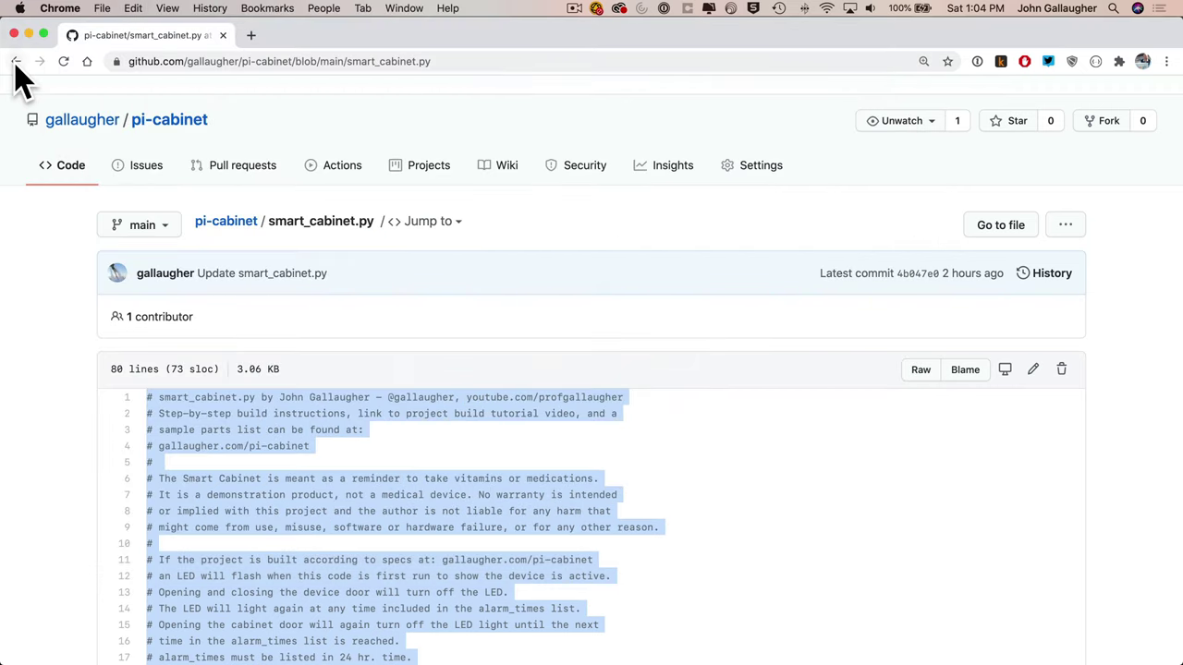
{"action": "left_click", "coordinate": [16, 61]}
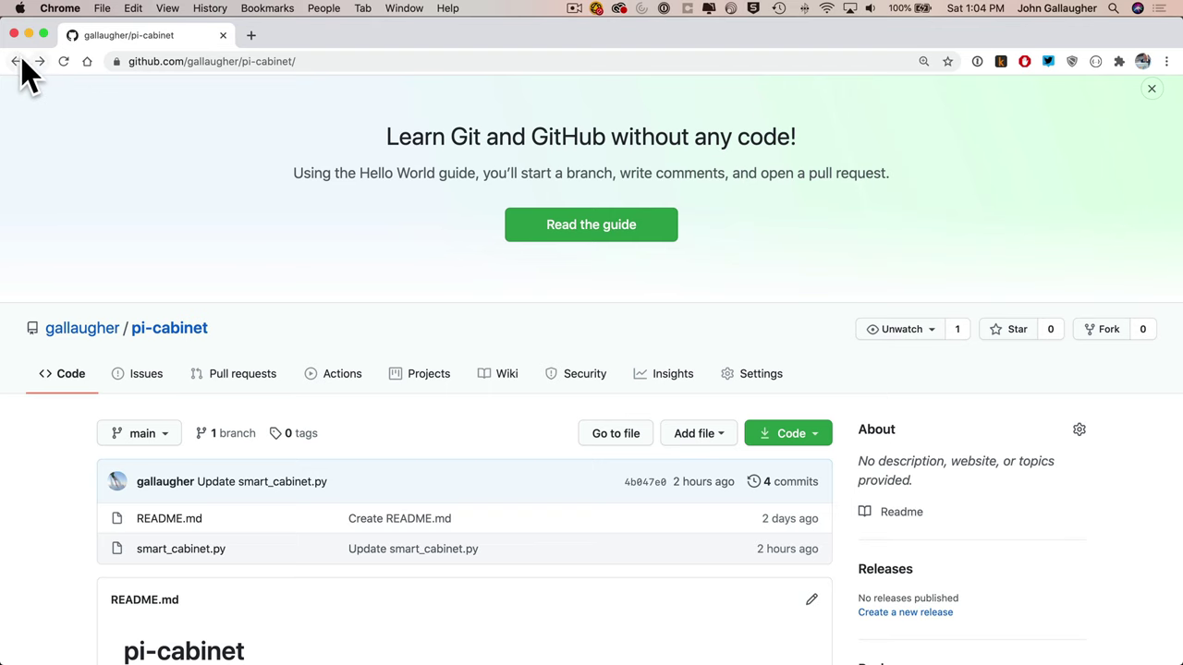
{"action": "left_click", "coordinate": [16, 61]}
{"action": "scroll", "coordinate": [207, 224], "scroll_direction": "down", "scroll_amount": 4}
{"action": "scroll", "coordinate": [207, 225], "scroll_direction": "down", "scroll_amount": 1}
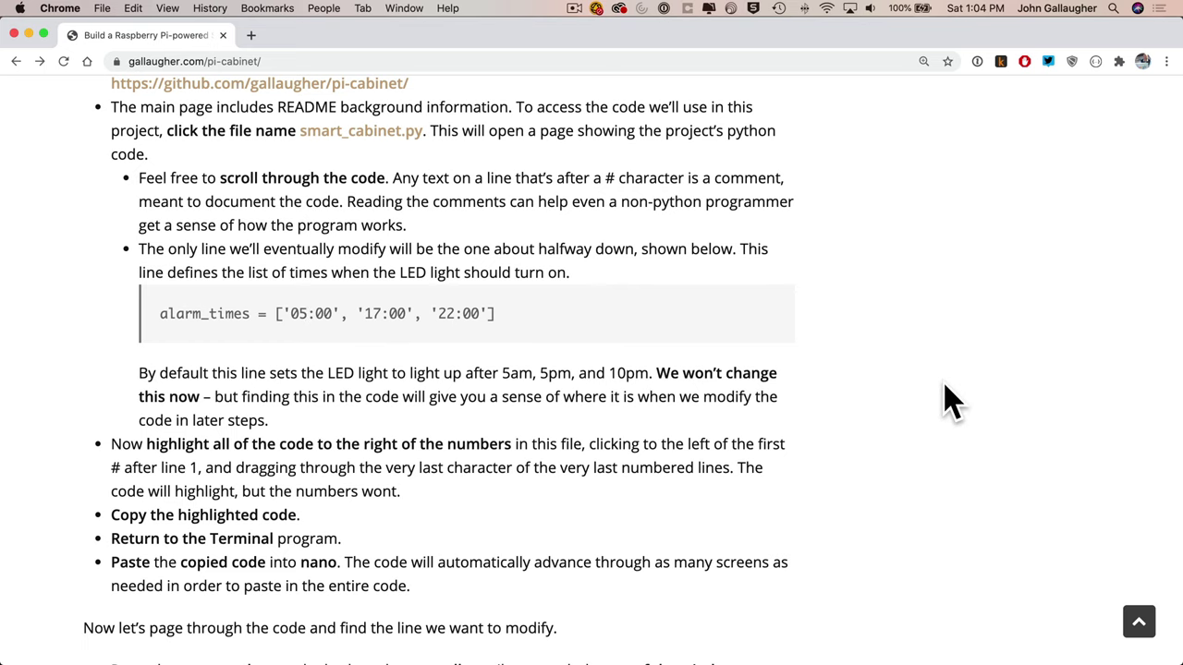
{"action": "scroll", "coordinate": [945, 401], "scroll_direction": "down", "scroll_amount": 13}
{"action": "scroll", "coordinate": [430, 305], "scroll_direction": "down", "scroll_amount": 5}
{"action": "scroll", "coordinate": [429, 416], "scroll_direction": "down", "scroll_amount": 2}
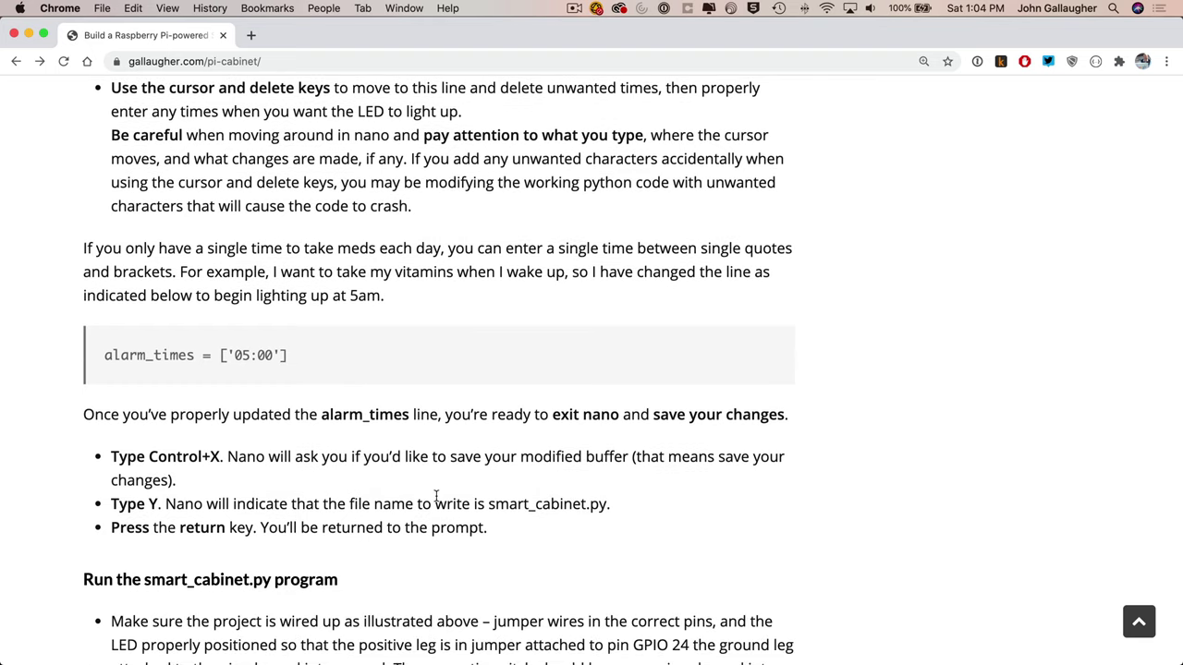
Switch back to Terminal and move the nano cursor up to the alarm_times line in smart_cabinet.py.
{"action": "key", "text": "super+Tab"}
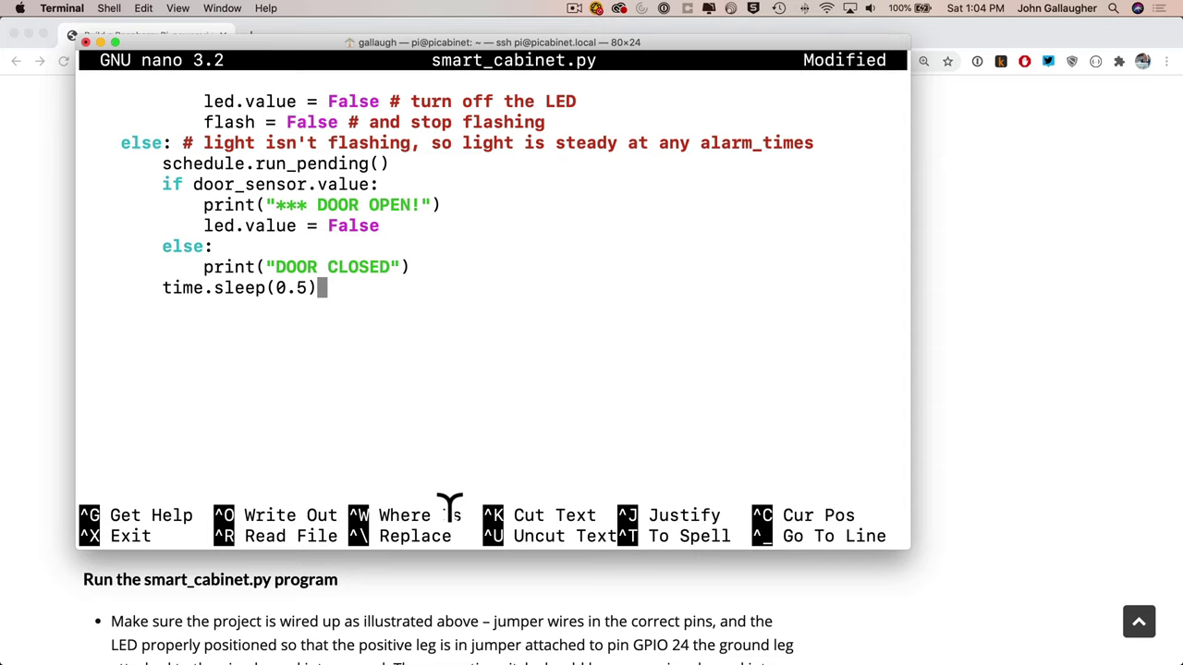
{"action": "key", "text": "Up"}
{"action": "key", "text": "Up"}
{"action": "key", "text": "Up"}
{"action": "key", "text": "Up"}
{"action": "key", "text": "Up"}
{"action": "key", "text": "Up"}
{"action": "key", "text": "Up"}
{"action": "key", "text": "Up"}
{"action": "key", "text": "Up"}
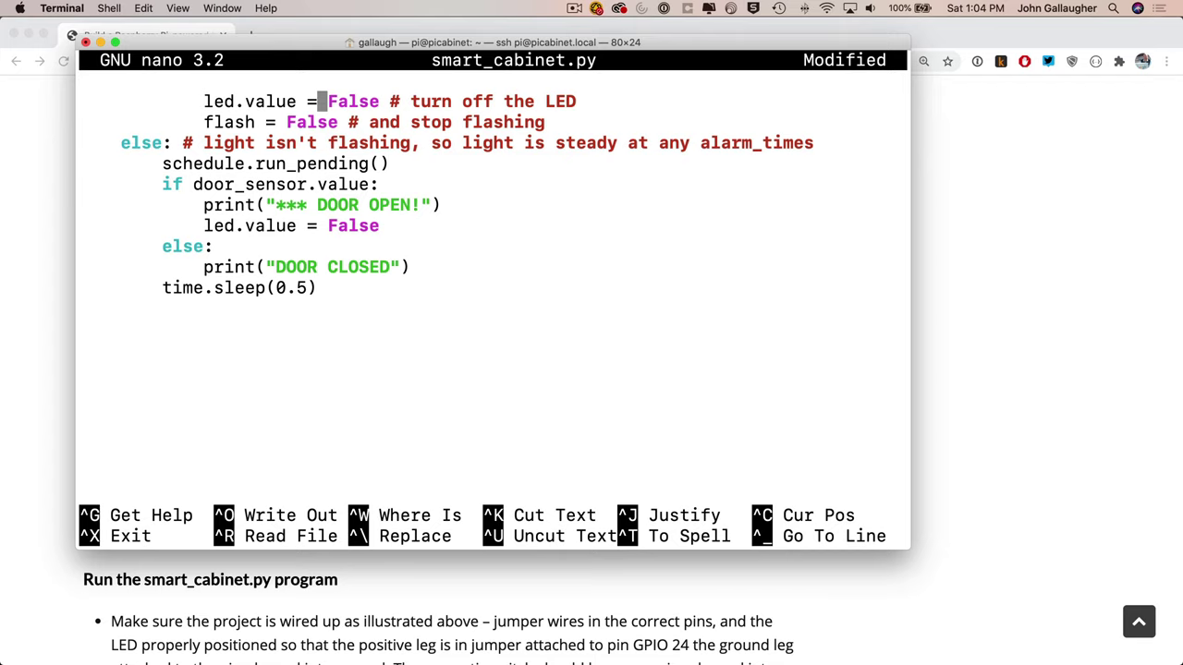
{"action": "key", "text": "Up"}
{"action": "key", "text": "Up"}
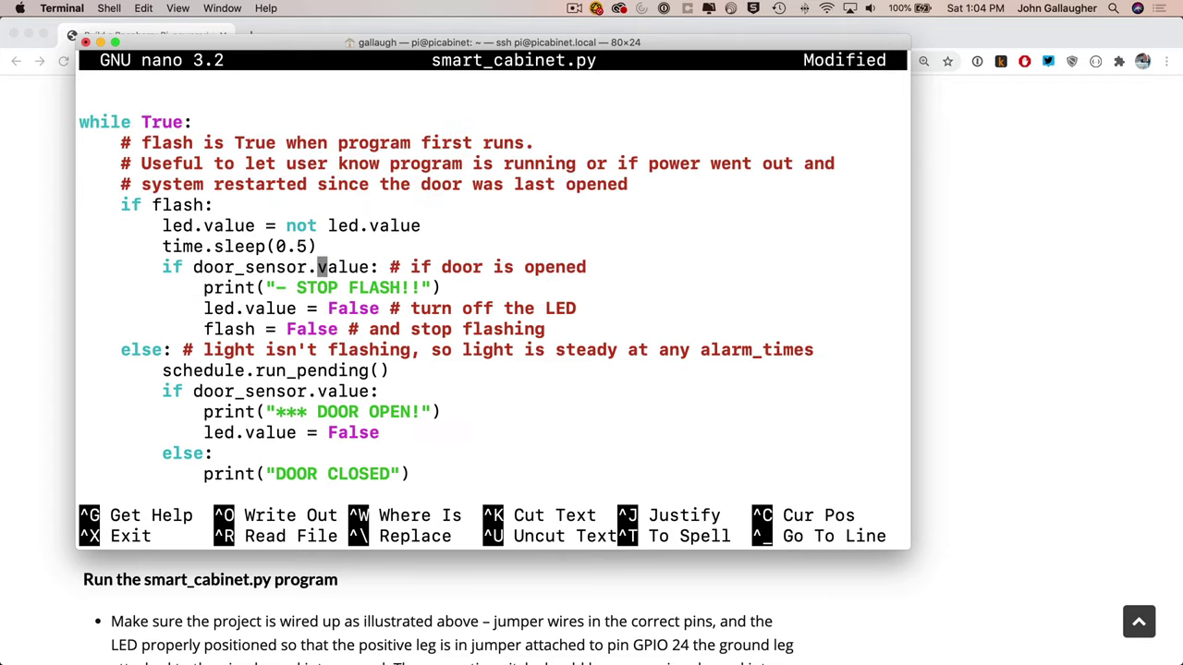
{"action": "key", "text": "Up"}
{"action": "key", "text": "Up"}
{"action": "key", "text": "Up"}
{"action": "key", "text": "Up"}
{"action": "key", "text": "Up"}
{"action": "key", "text": "Up"}
{"action": "key", "text": "Up"}
{"action": "key", "text": "Up"}
{"action": "key", "text": "Up"}
{"action": "key", "text": "Up"}
{"action": "key", "text": "Up"}
{"action": "key", "text": "Up"}
{"action": "key", "text": "Up"}
{"action": "key", "text": "Up"}
{"action": "key", "text": "Up"}
{"action": "key", "text": "Up"}
{"action": "key", "text": "Up"}
{"action": "key", "text": "Up"}
{"action": "key", "text": "Up"}
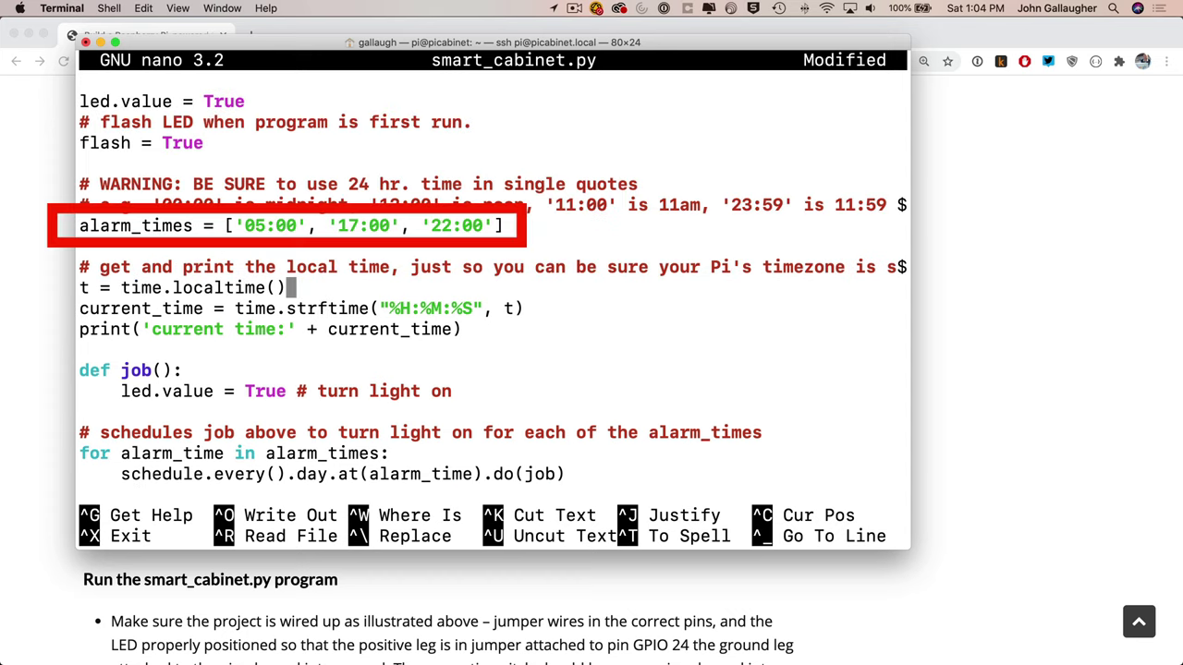
{"action": "key", "text": "Up"}
{"action": "key", "text": "Up"}
{"action": "key", "text": "Up"}
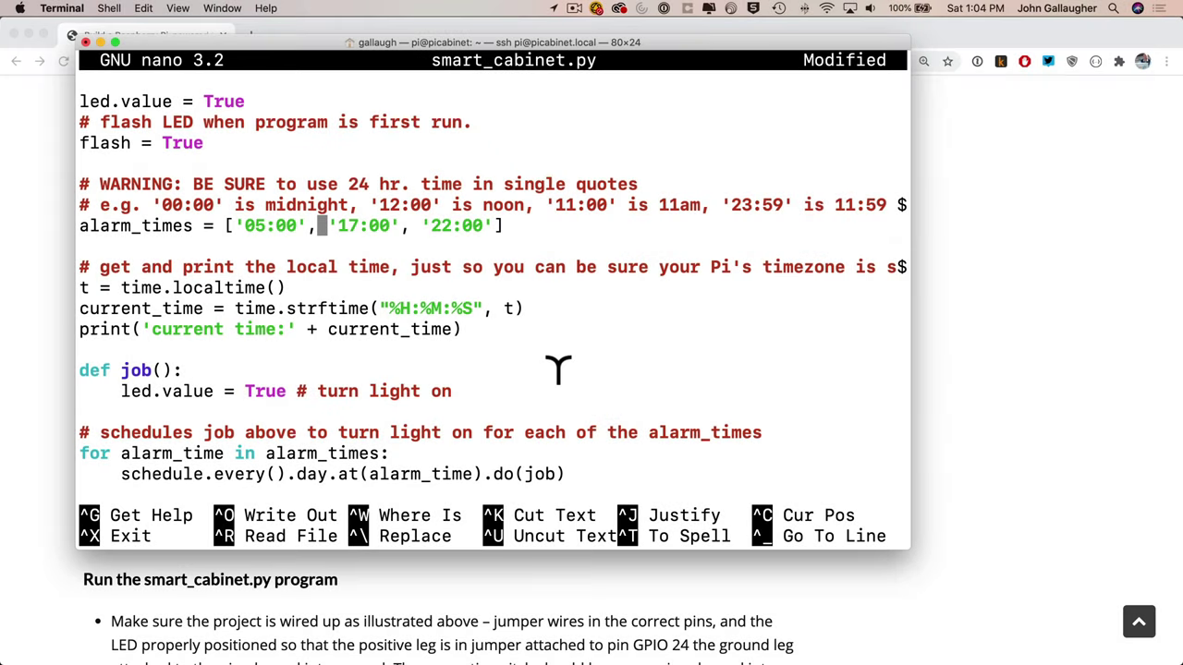
{"action": "left_click_drag", "start_coordinate": [542, 231], "coordinate": [80, 228]}
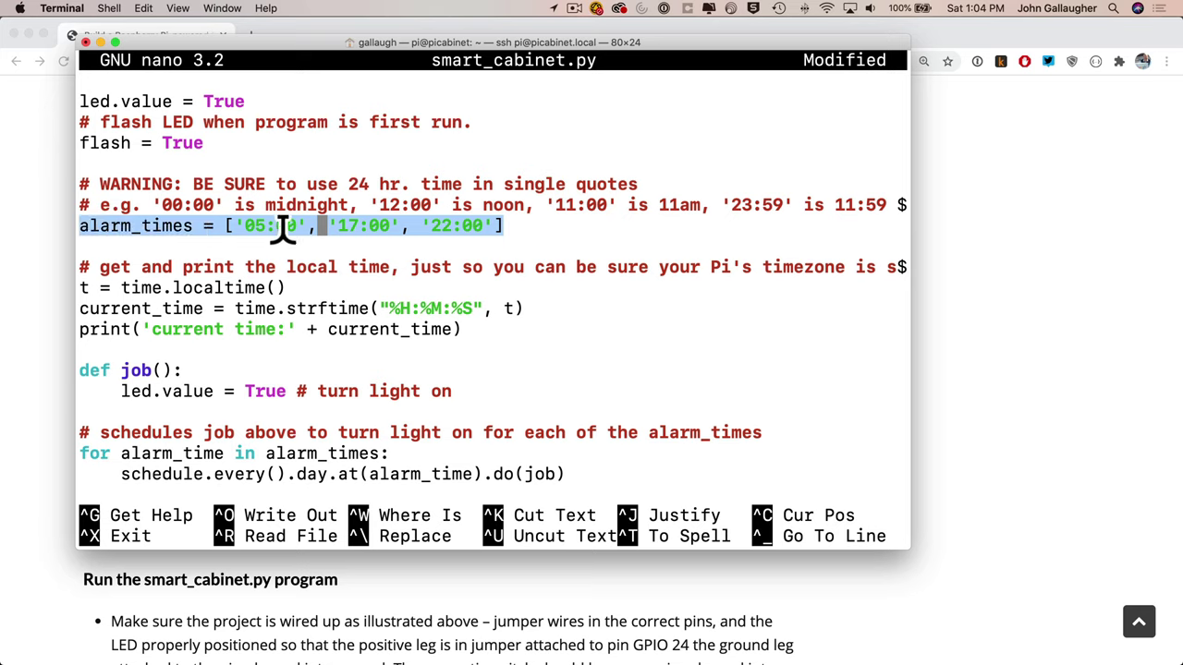
{"action": "left_click", "coordinate": [572, 227]}
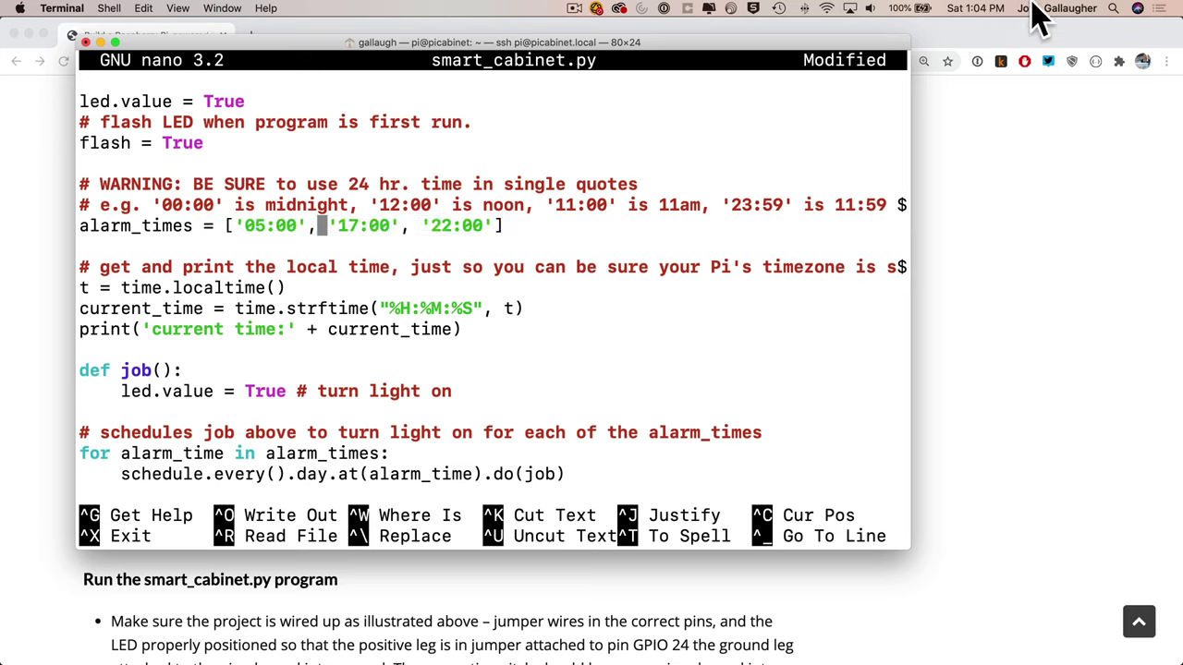
Add '13:08' as a fourth entry at the end of the alarm_times list, after '22:00'.
{"action": "left_click", "coordinate": [343, 226]}
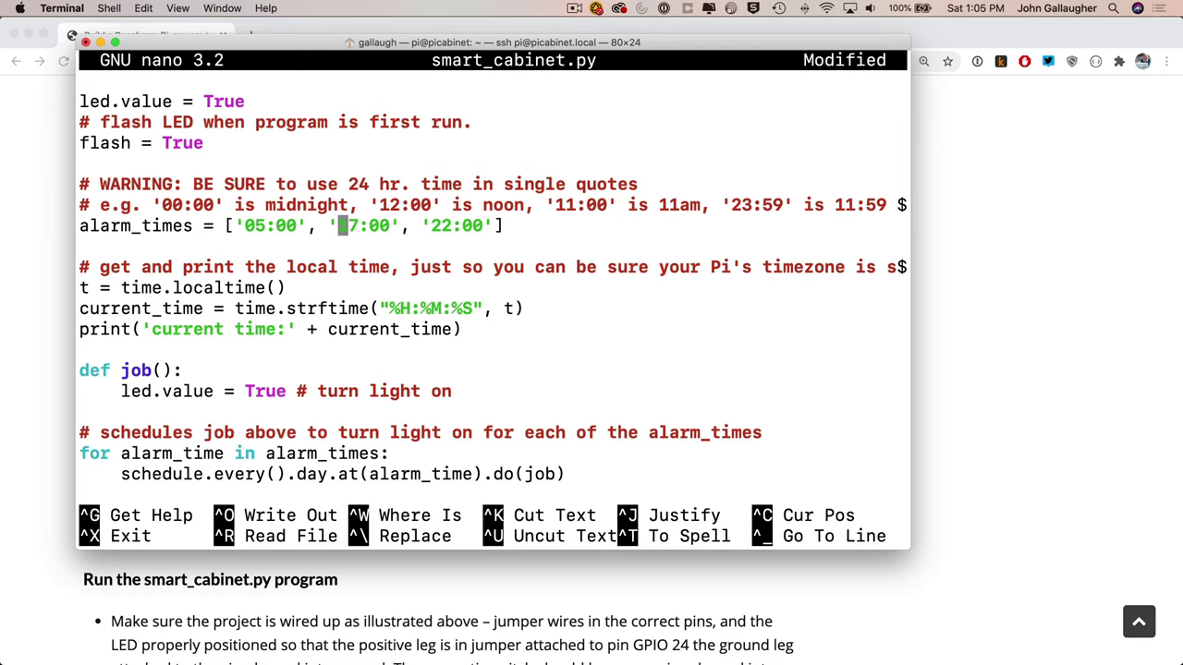
{"action": "key", "text": "Right"}
{"action": "key", "text": "Right"}
{"action": "key", "text": "Right"}
{"action": "key", "text": "Right"}
{"action": "key", "text": "Right"}
{"action": "key", "text": "Right"}
{"action": "key", "text": "Right"}
{"action": "key", "text": "Right"}
{"action": "key", "text": "Right"}
{"action": "key", "text": "Right"}
{"action": "key", "text": "Right"}
{"action": "key", "text": "Right"}
{"action": "key", "text": "Right"}
{"action": "key", "text": "Right"}
{"action": "key", "text": "Right"}
{"action": "type", "text": ", '"}
{"action": "type", "text": "'"}
{"action": "left_click", "coordinate": [530, 226]}
{"action": "type", "text": "13:"}
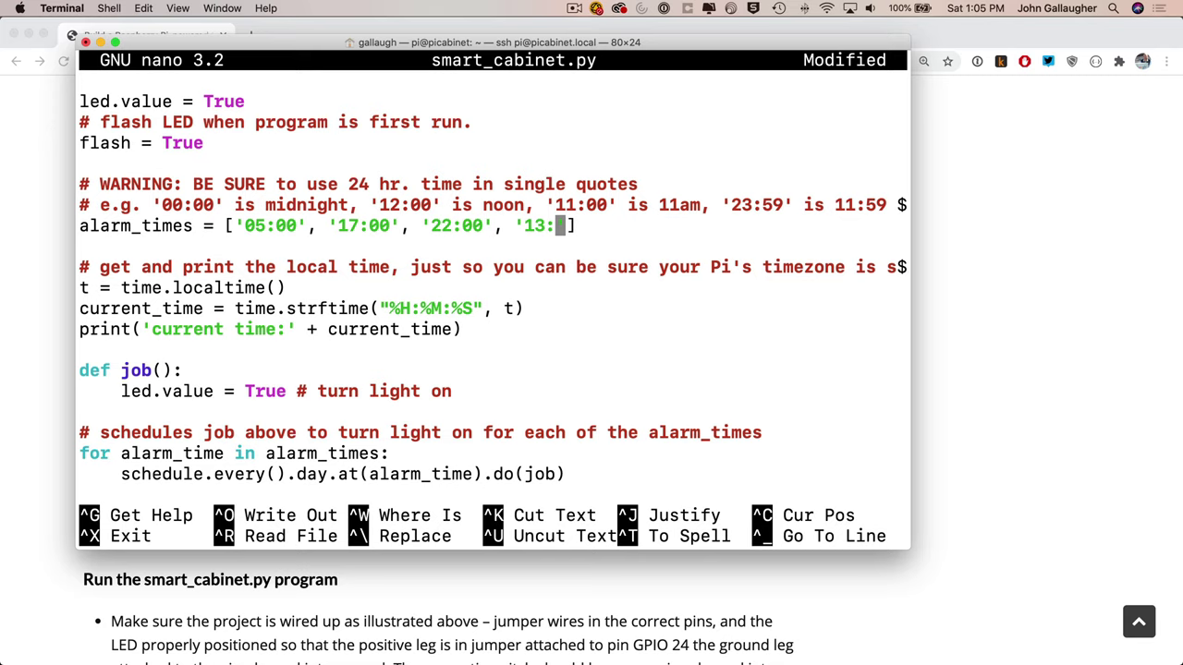
{"action": "type", "text": "08"}
Exit nano and save the changes under the file name smart_cabinet.py.
{"action": "key", "text": "ctrl+x"}
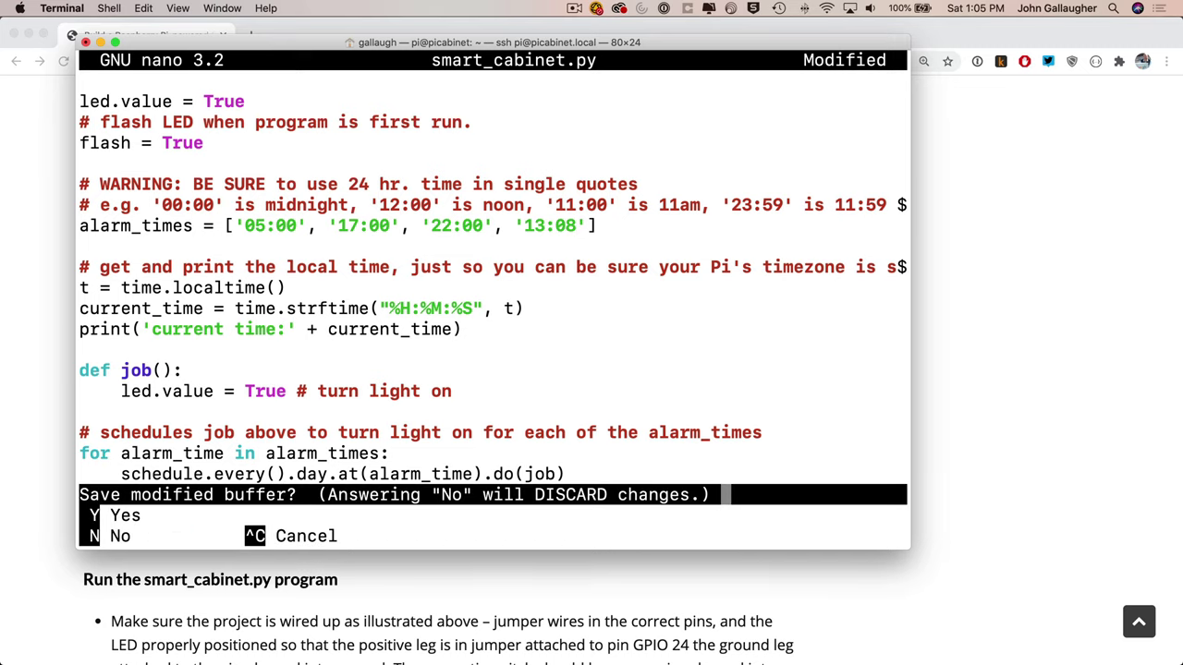
{"action": "key", "text": "y"}
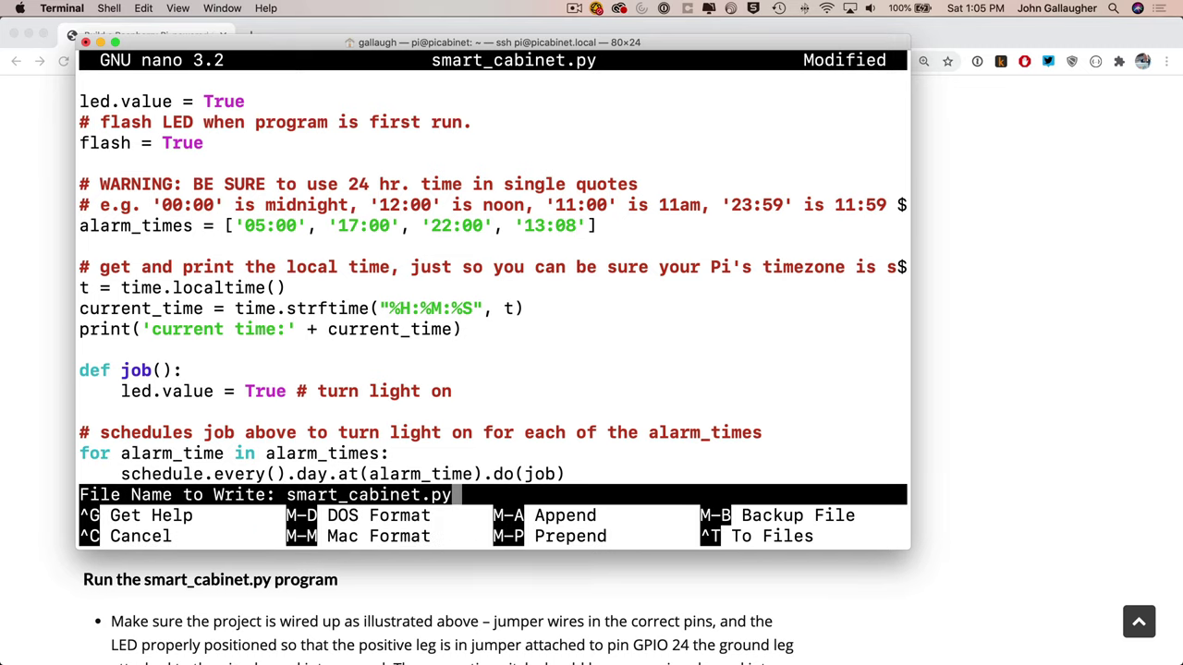
{"action": "key", "text": "Return"}
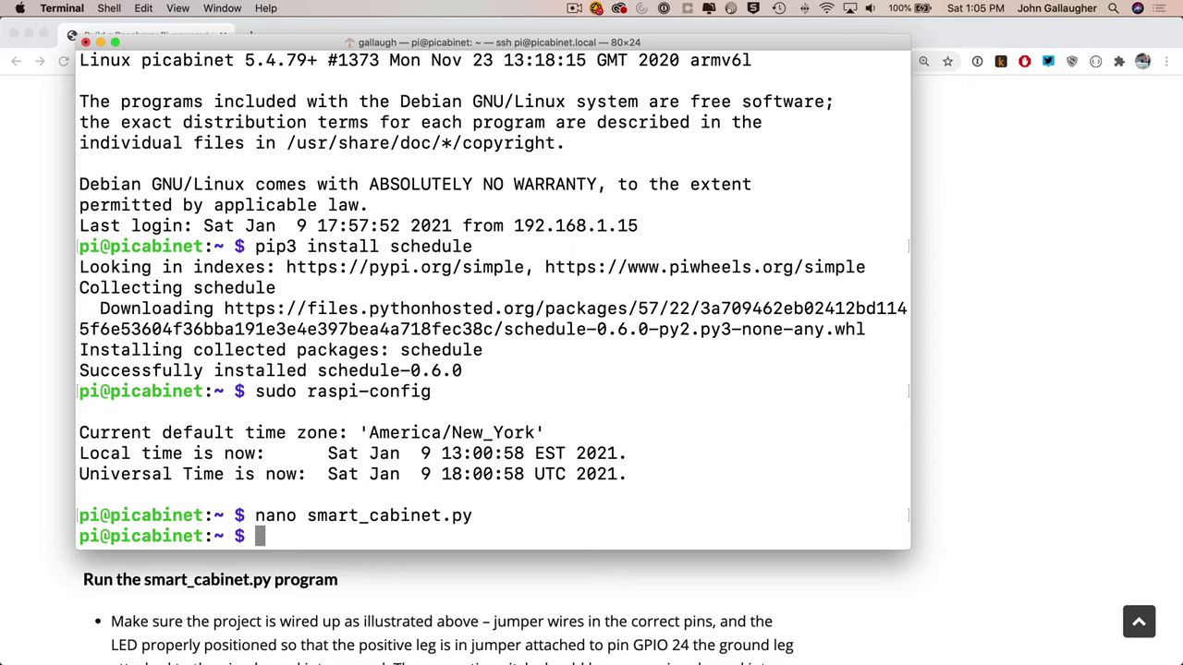
Copy the command python3 smart_cabinet.py from the Chrome guide and run it in the Pi's Terminal session.
{"action": "key", "text": "super+Tab"}
{"action": "scroll", "coordinate": [696, 176], "scroll_direction": "down", "scroll_amount": 10}
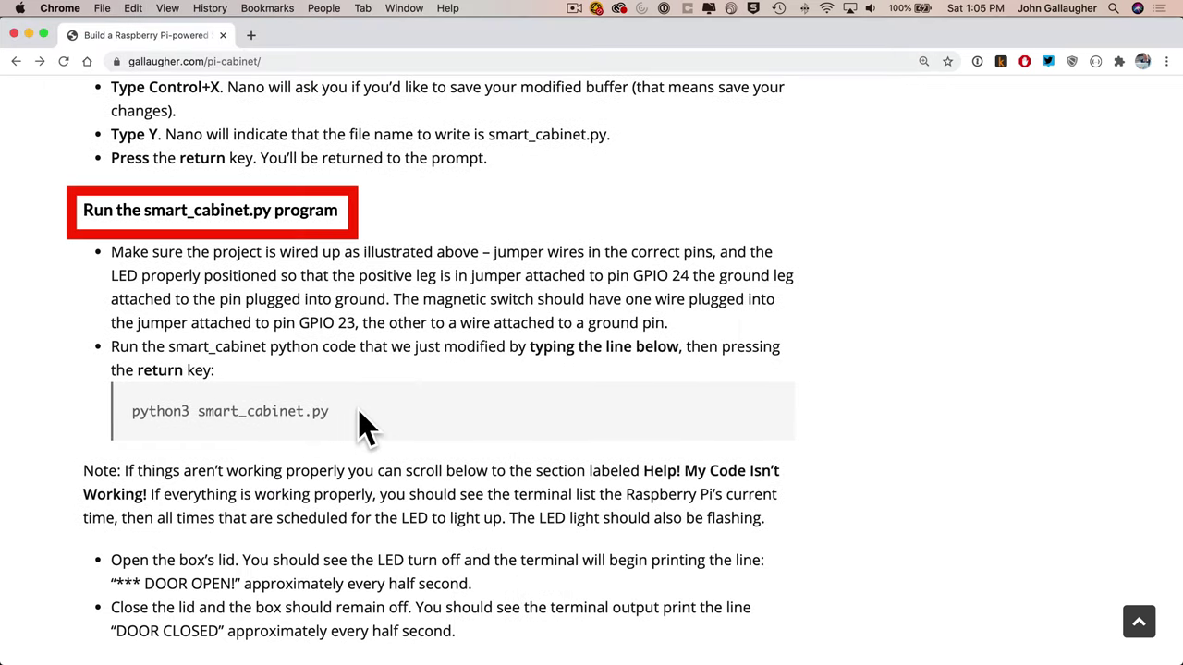
{"action": "left_click_drag", "start_coordinate": [364, 423], "coordinate": [131, 413]}
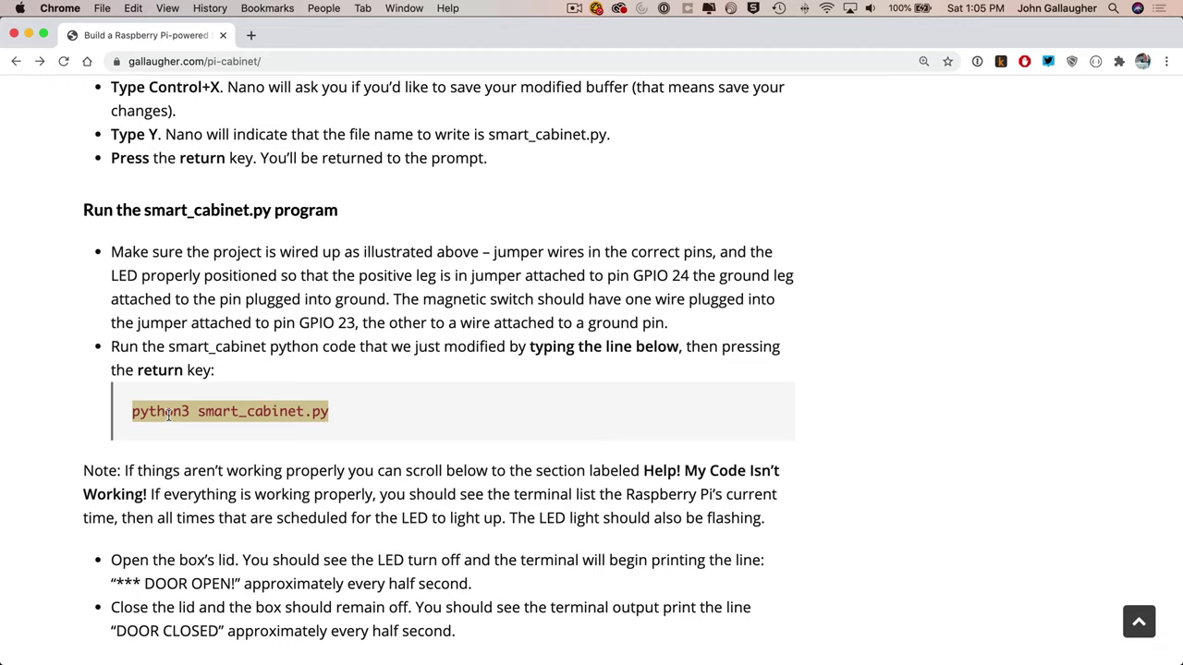
{"action": "key", "text": "super+Tab"}
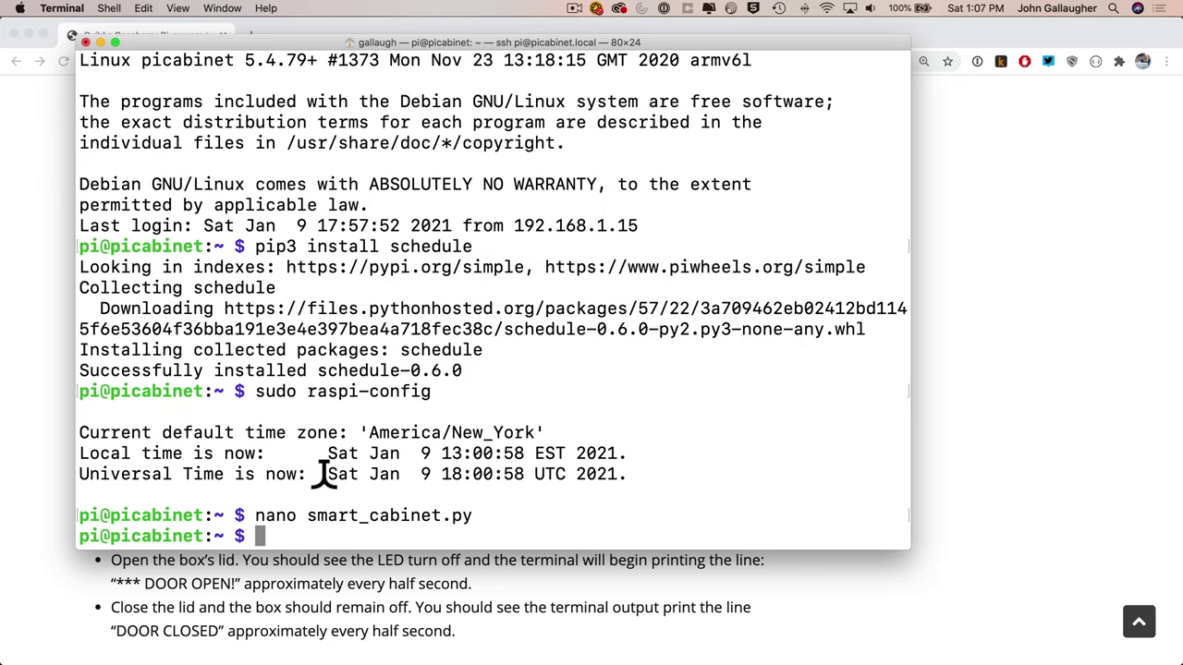
{"action": "key", "text": "super+v"}
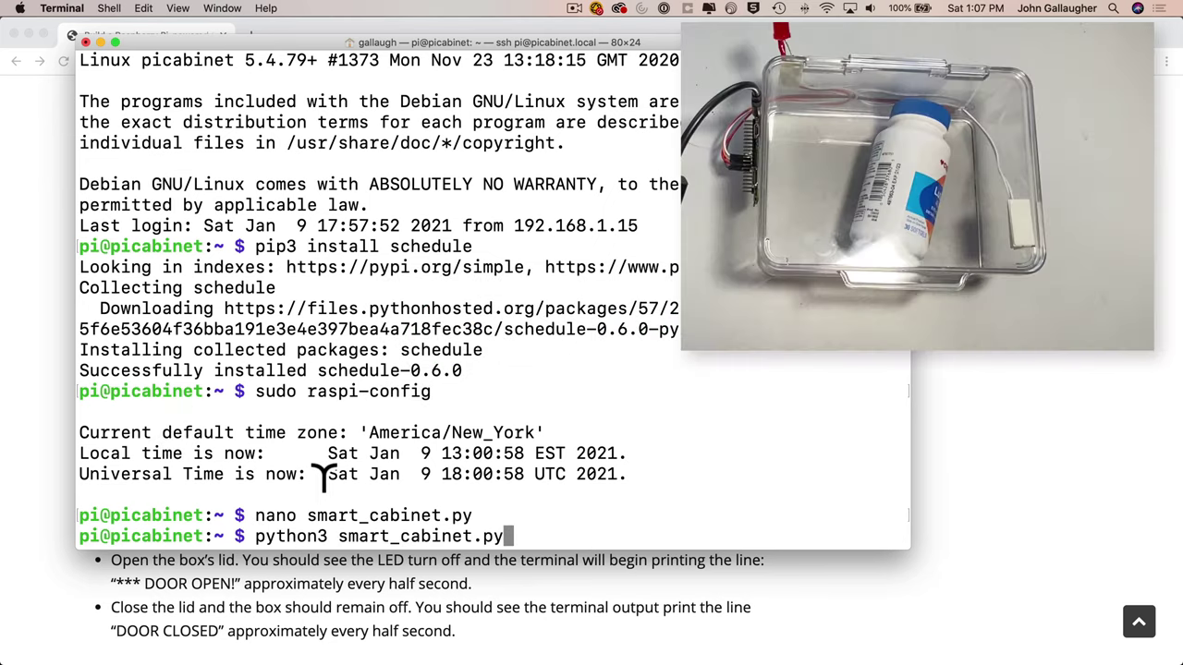
{"action": "key", "text": "Return"}
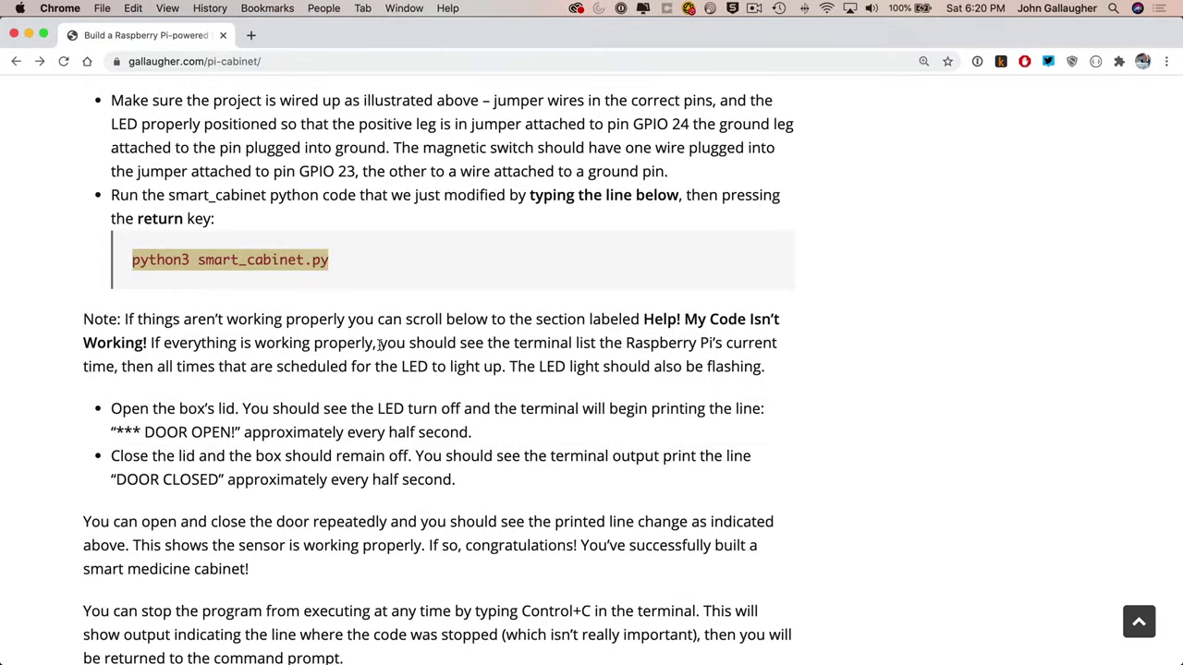
Read the guide's troubleshooting section "Help! My Code Isn't Working!" in Chrome.
{"action": "scroll", "coordinate": [379, 346], "scroll_direction": "down", "scroll_amount": 15}
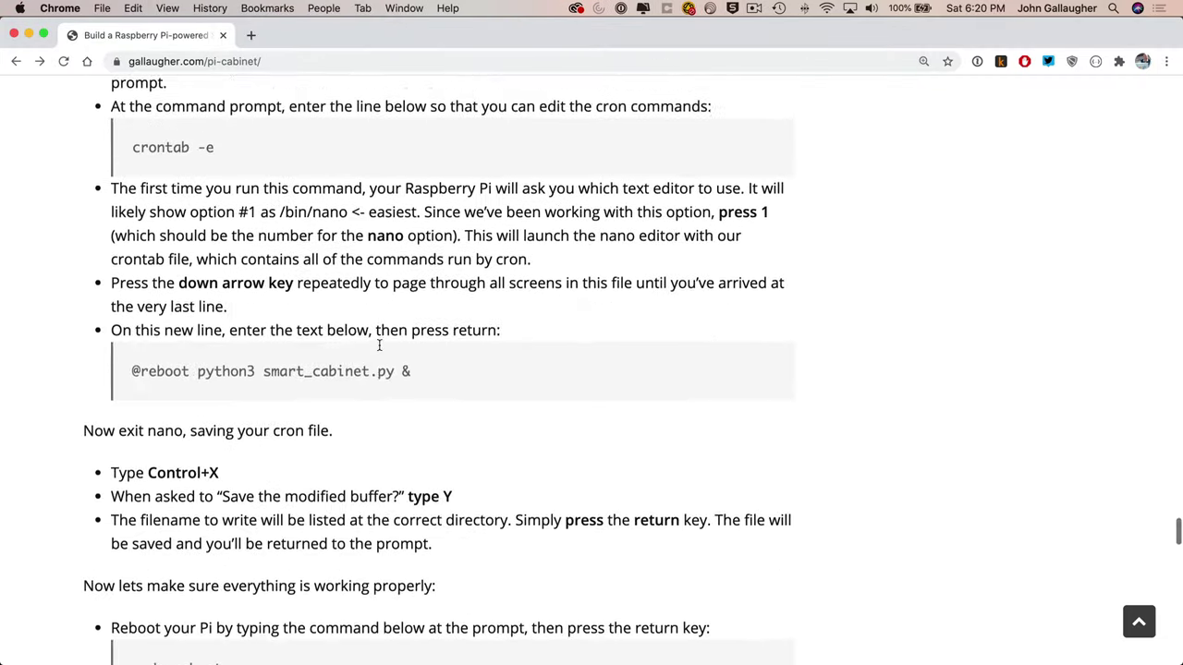
{"action": "scroll", "coordinate": [379, 346], "scroll_direction": "down", "scroll_amount": 15}
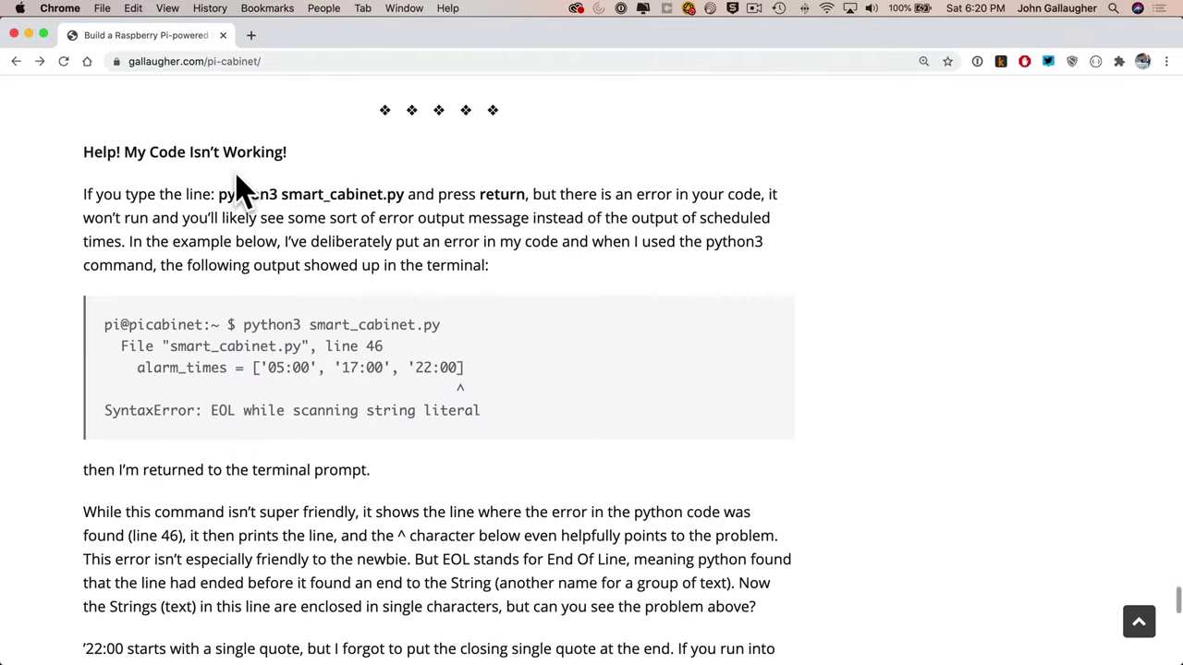
{"action": "scroll", "coordinate": [342, 374], "scroll_direction": "down", "scroll_amount": 3}
{"action": "scroll", "coordinate": [342, 374], "scroll_direction": "down", "scroll_amount": 12}
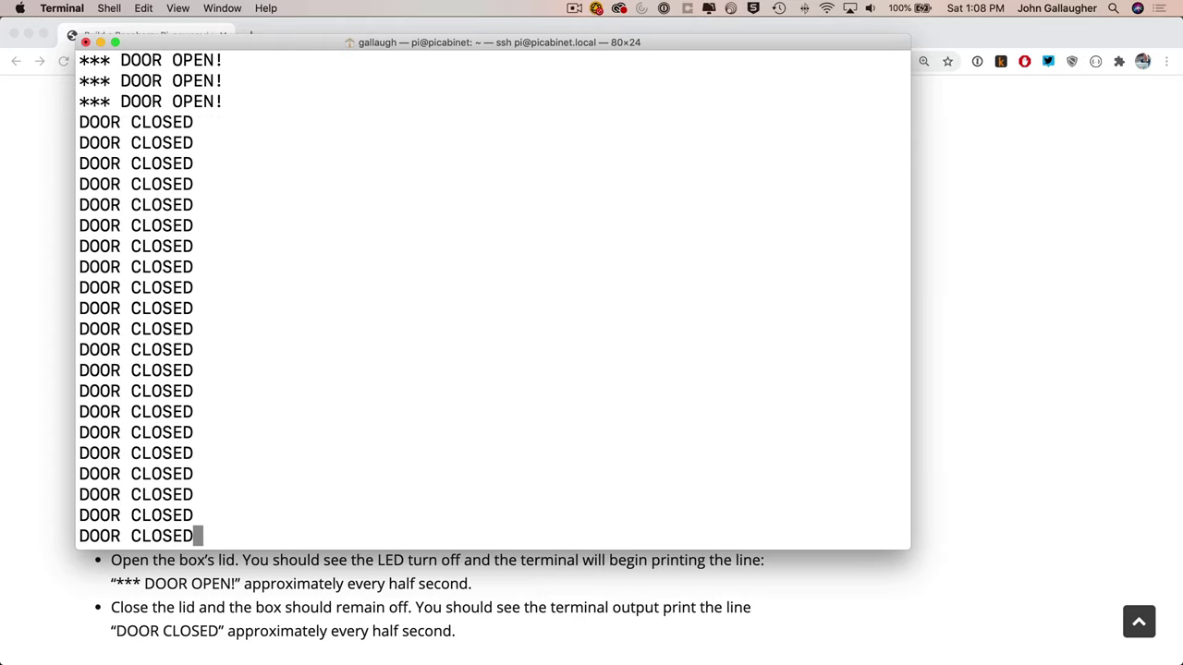
Stop the running program in Terminal and reopen smart_cabinet.py in nano.
{"action": "key", "text": "ctrl+c"}
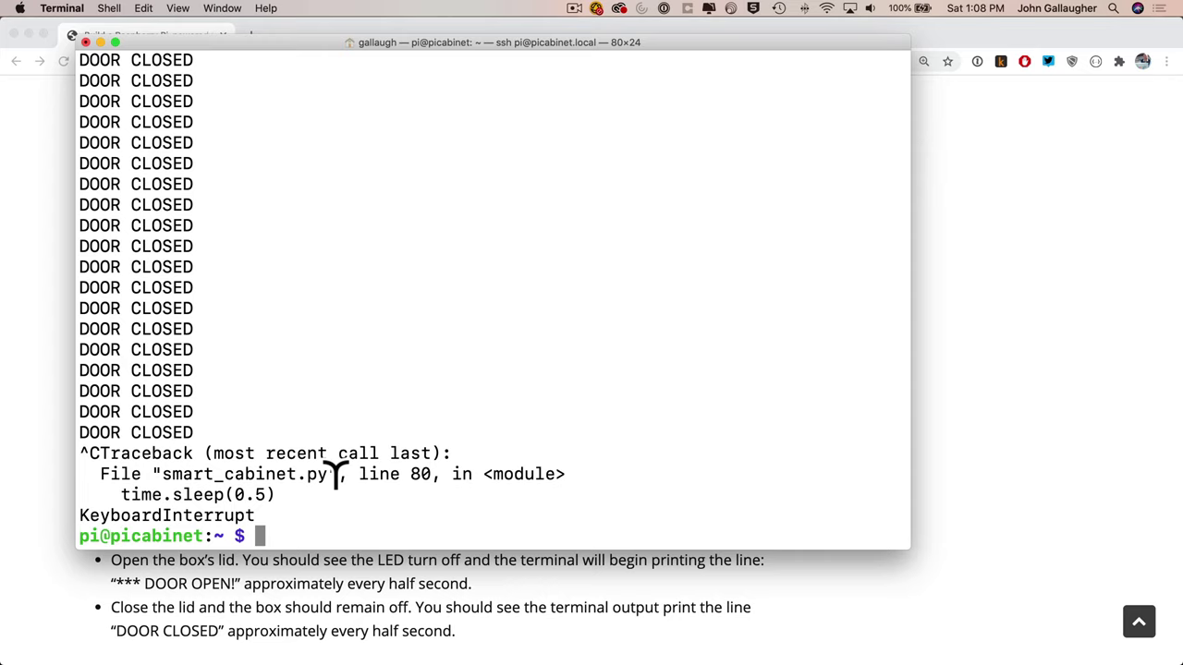
{"action": "key", "text": "Up"}
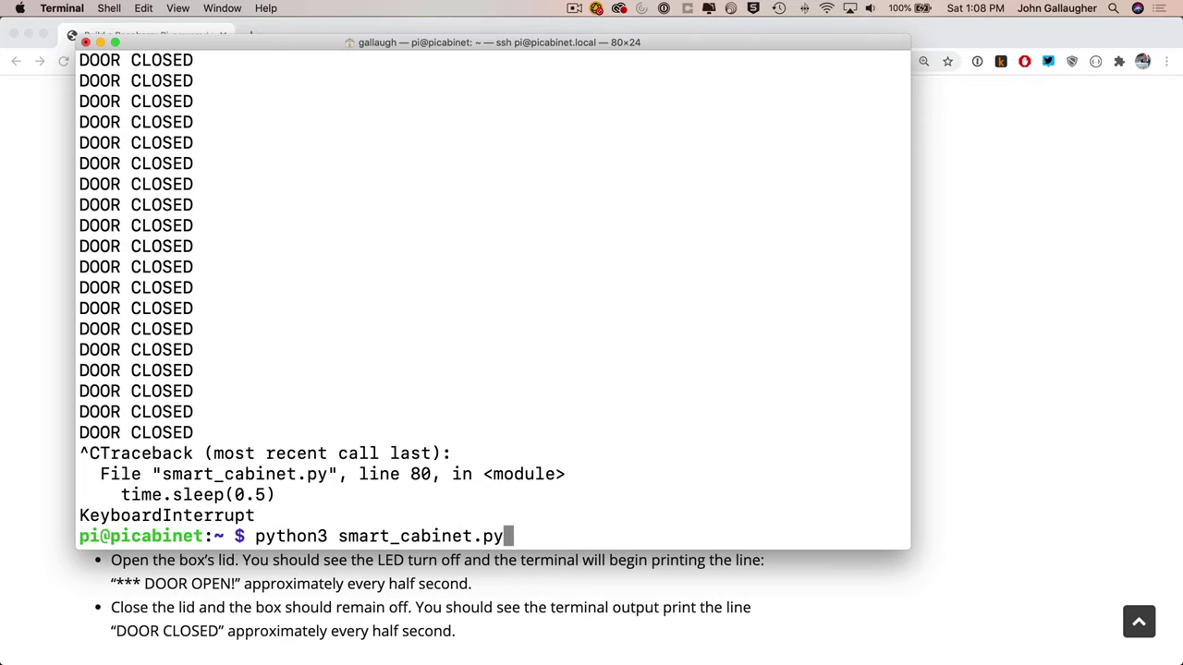
{"action": "key", "text": "Up"}
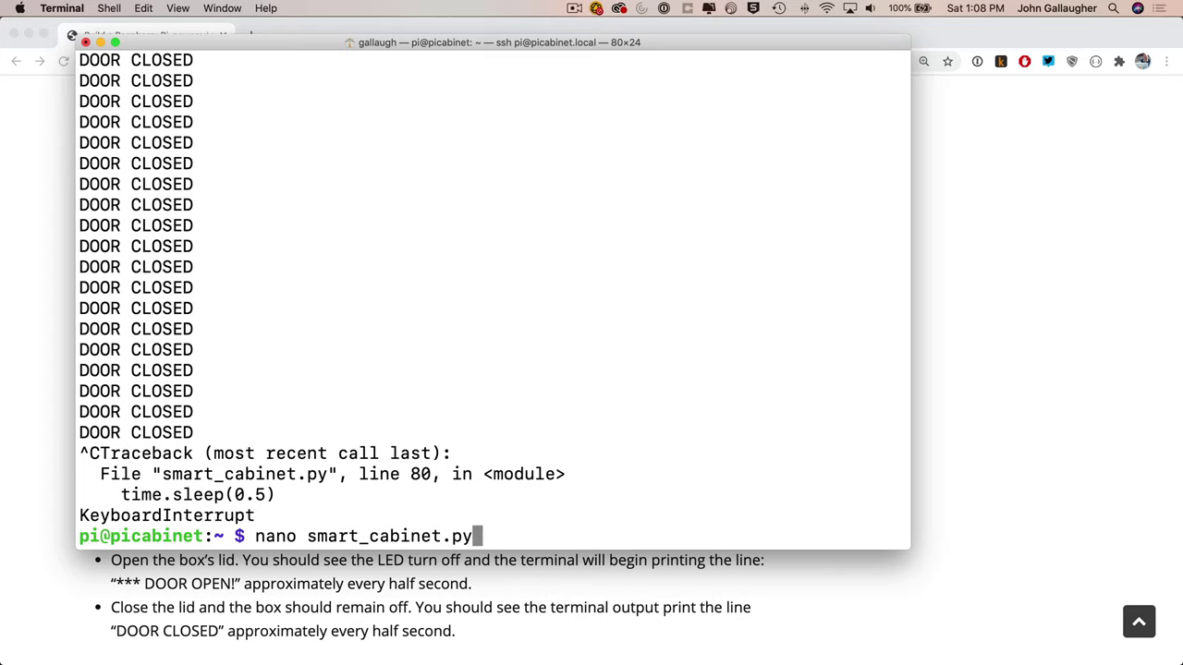
{"action": "key", "text": "Return"}
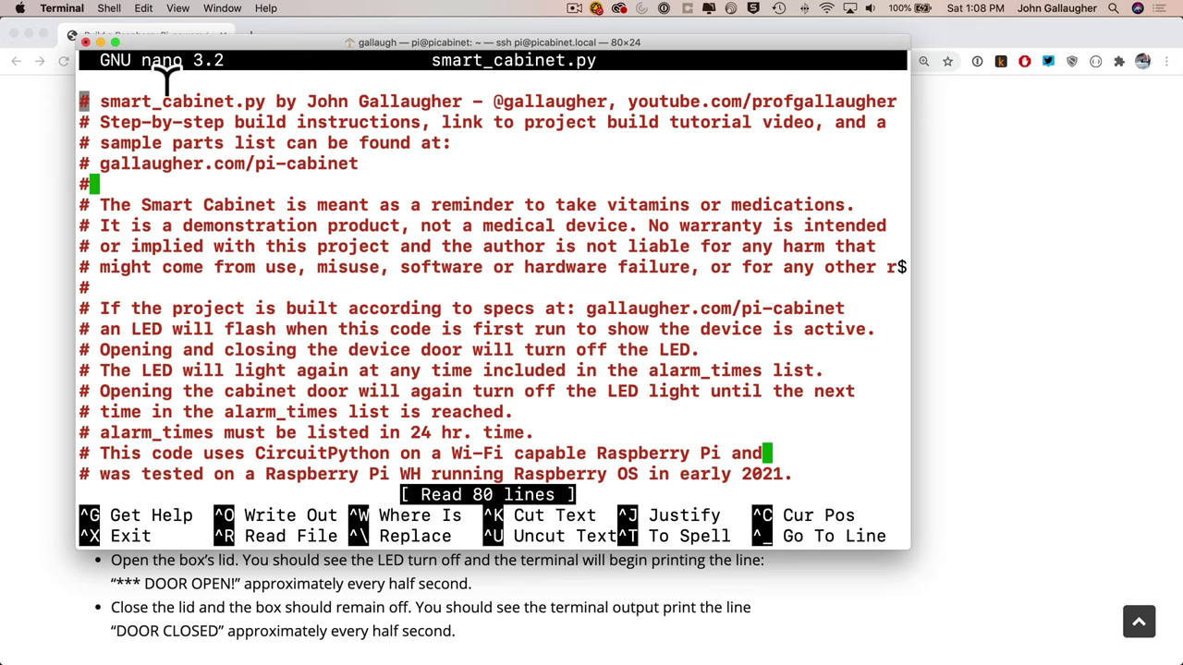
Move the nano cursor down through smart_cabinet.py to the alarm_times line.
{"action": "key", "text": "Down"}
{"action": "key", "text": "Down"}
{"action": "key", "text": "Down"}
{"action": "key", "text": "Down"}
{"action": "key", "text": "Down"}
{"action": "key", "text": "Down"}
{"action": "key", "text": "Down"}
{"action": "key", "text": "Down"}
{"action": "key", "text": "Down"}
{"action": "key", "text": "Down"}
{"action": "key", "text": "Down"}
{"action": "key", "text": "Down"}
{"action": "key", "text": "Down"}
{"action": "key", "text": "Down"}
{"action": "key", "text": "Down"}
{"action": "key", "text": "Down"}
{"action": "key", "text": "Down"}
{"action": "key", "text": "Down"}
{"action": "key", "text": "Down"}
{"action": "key", "text": "Down"}
{"action": "key", "text": "Down"}
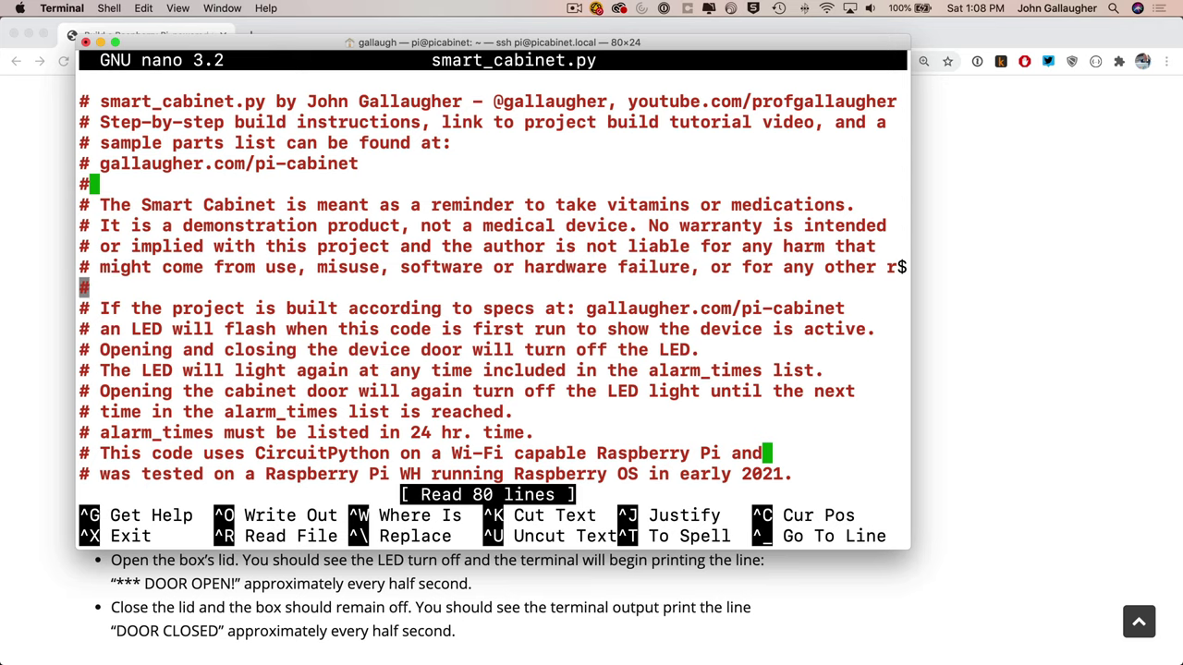
{"action": "key", "text": "Down"}
{"action": "key", "text": "Down"}
{"action": "key", "text": "Down"}
{"action": "key", "text": "Down"}
{"action": "key", "text": "Down"}
{"action": "key", "text": "Down"}
{"action": "key", "text": "Down"}
{"action": "key", "text": "Down"}
{"action": "key", "text": "Down"}
{"action": "key", "text": "Down"}
{"action": "key", "text": "Down"}
{"action": "key", "text": "Down"}
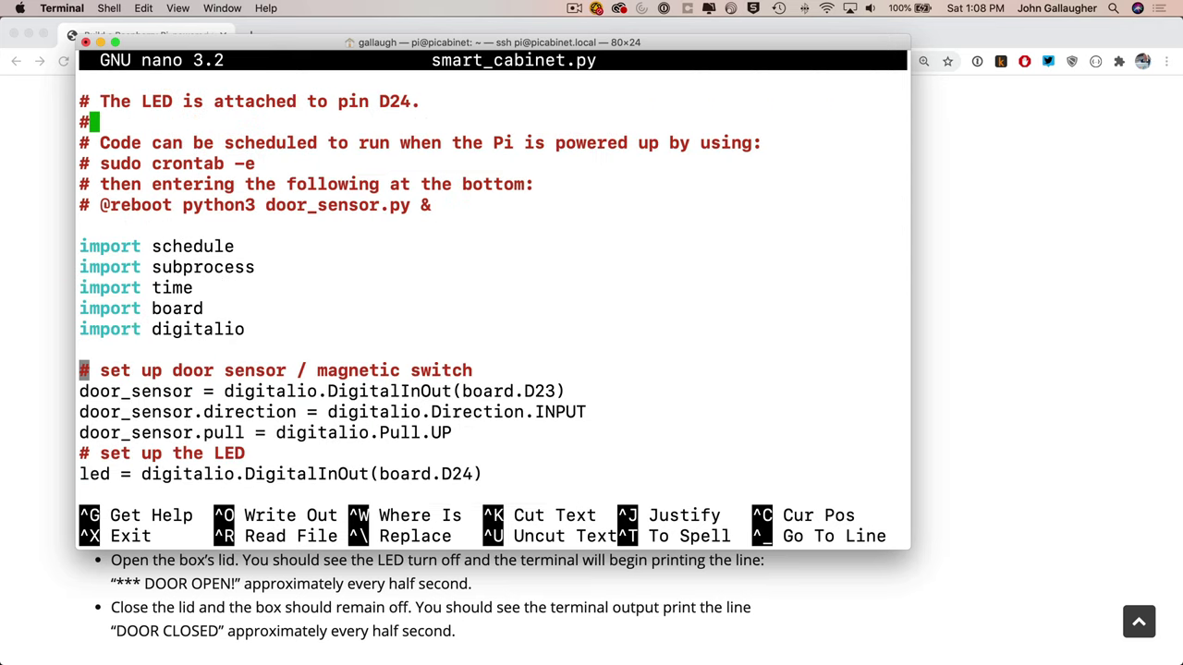
{"action": "key", "text": "Down"}
{"action": "key", "text": "Down"}
{"action": "key", "text": "Down"}
{"action": "key", "text": "Down"}
{"action": "key", "text": "Down"}
{"action": "key", "text": "Down"}
{"action": "key", "text": "Down"}
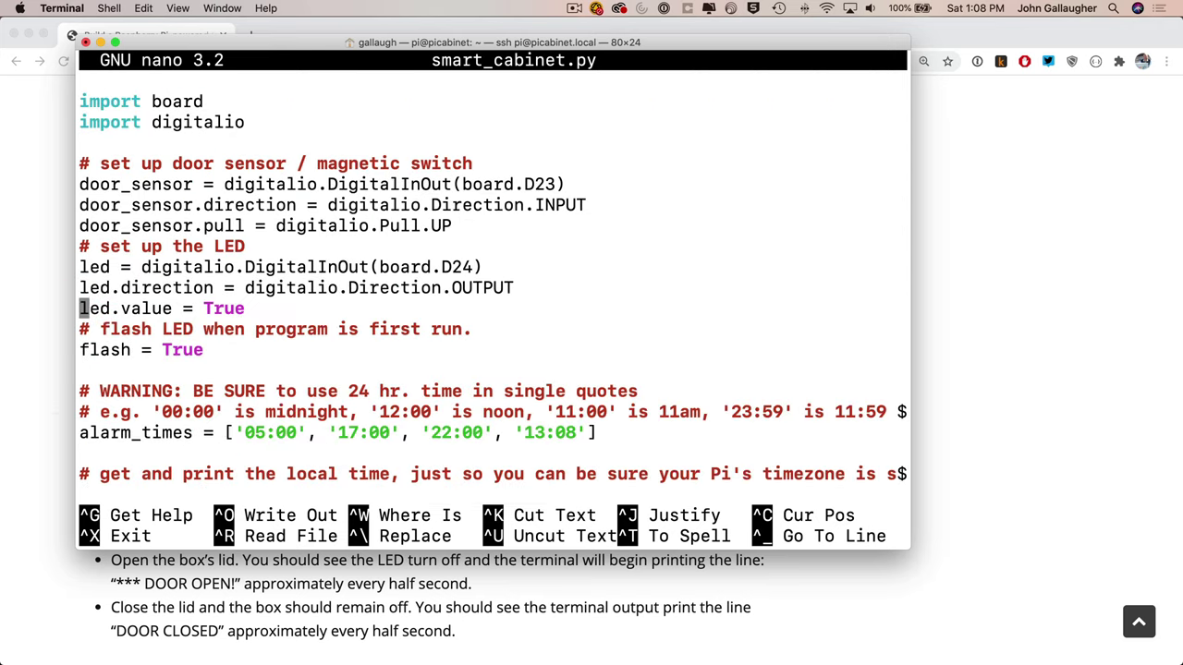
{"action": "key", "text": "Down"}
{"action": "key", "text": "Down"}
{"action": "key", "text": "Down"}
{"action": "key", "text": "Down"}
{"action": "key", "text": "Down"}
{"action": "key", "text": "Down"}
{"action": "key", "text": "Down"}
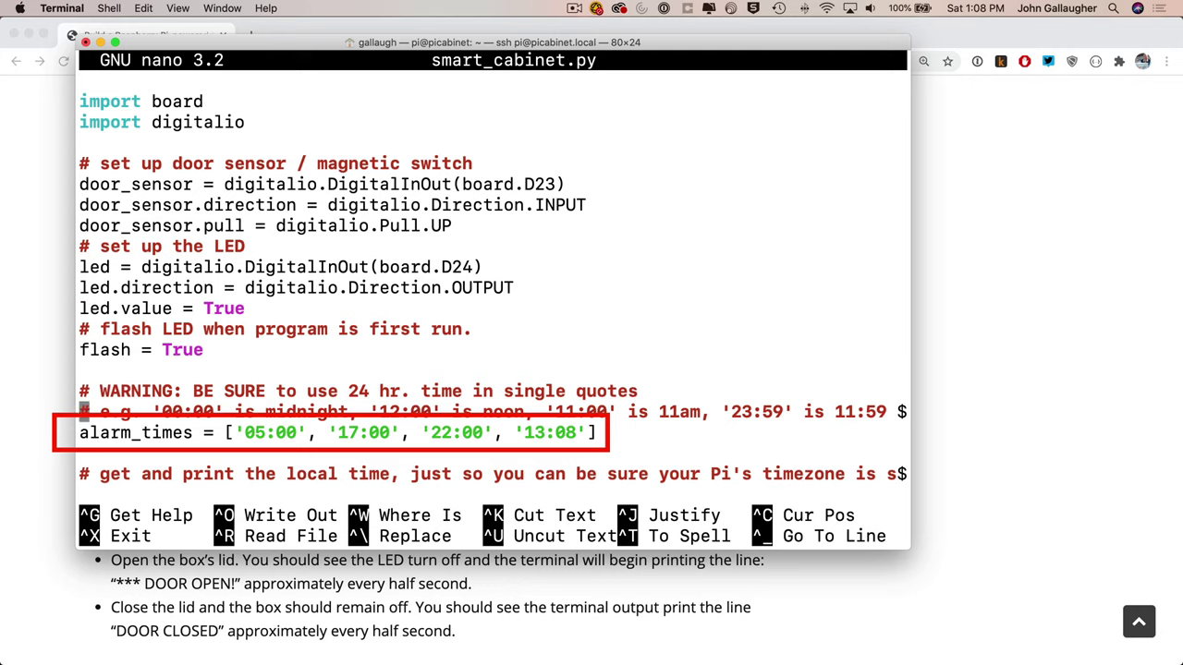
{"action": "key", "text": "Up"}
Delete '17:00', '22:00' and '13:08' from the alarm_times list in smart_cabinet.py, keeping only '05:00'.
{"action": "key", "text": "End"}
{"action": "key", "text": "Left"}
{"action": "key", "text": "BackSpace"}
{"action": "key", "text": "BackSpace"}
{"action": "key", "text": "BackSpace"}
{"action": "key", "text": "BackSpace"}
{"action": "key", "text": "BackSpace"}
{"action": "key", "text": "BackSpace"}
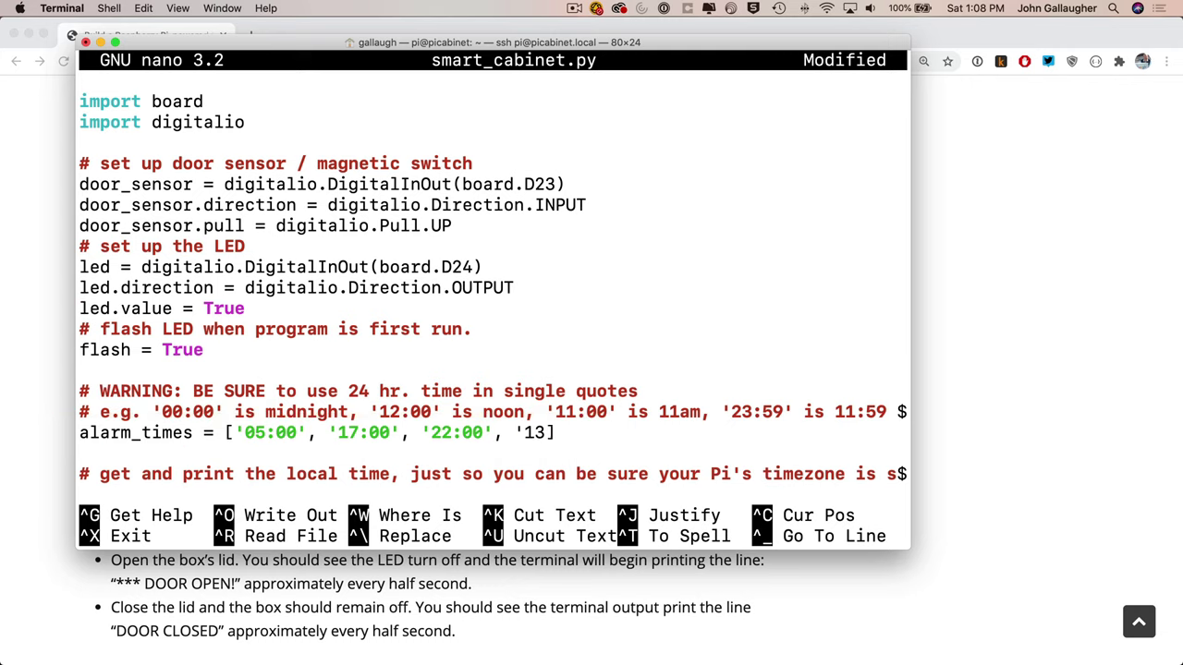
{"action": "key", "text": "BackSpace"}
{"action": "key", "text": "BackSpace"}
{"action": "key", "text": "BackSpace"}
{"action": "key", "text": "BackSpace"}
{"action": "key", "text": "BackSpace"}
{"action": "key", "text": "BackSpace"}
{"action": "key", "text": "BackSpace"}
{"action": "key", "text": "BackSpace"}
{"action": "key", "text": "BackSpace"}
{"action": "key", "text": "BackSpace"}
{"action": "key", "text": "BackSpace"}
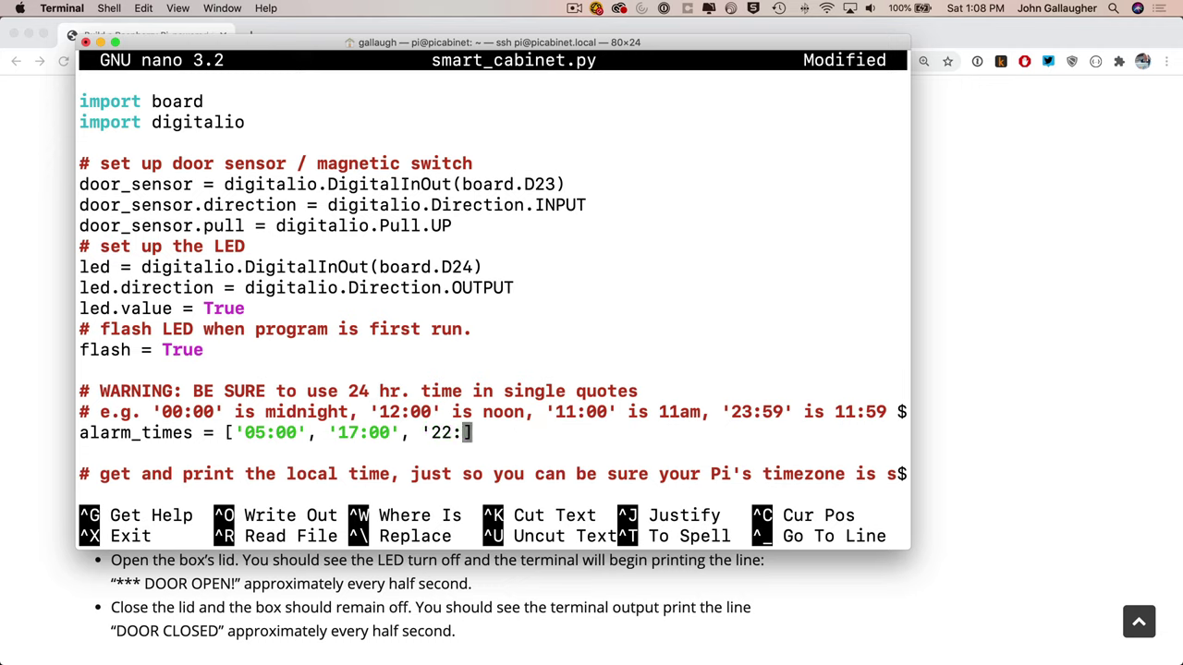
{"action": "key", "text": "BackSpace"}
{"action": "key", "text": "BackSpace"}
{"action": "key", "text": "BackSpace"}
{"action": "key", "text": "BackSpace"}
{"action": "key", "text": "BackSpace"}
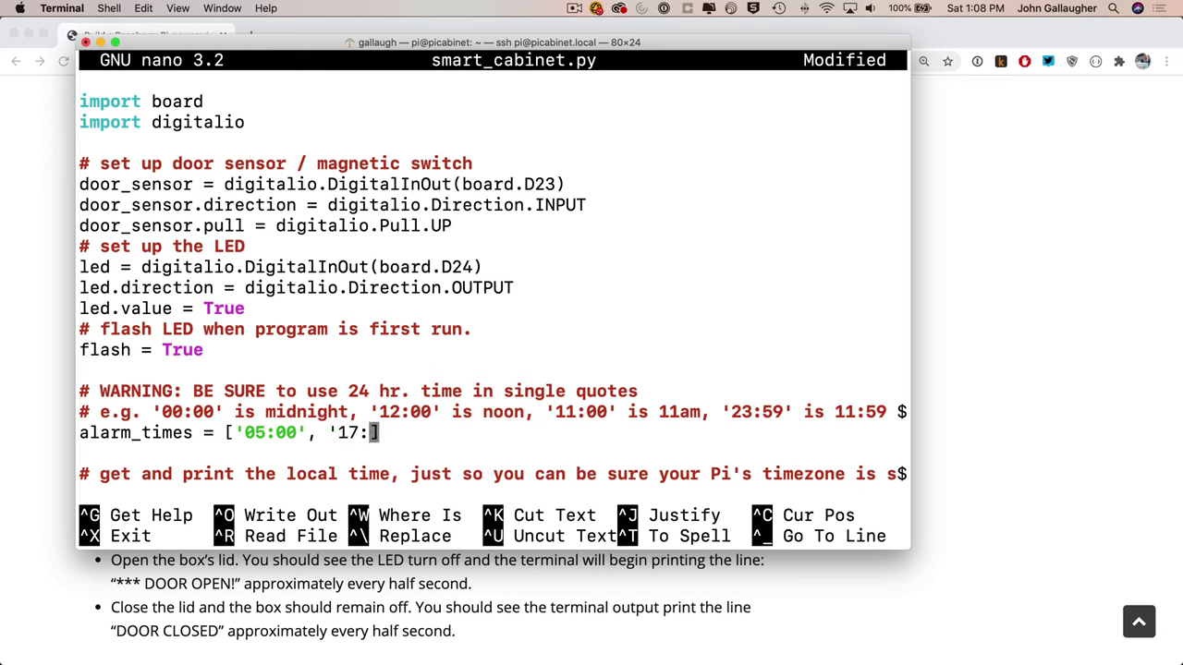
{"action": "key", "text": "BackSpace"}
{"action": "key", "text": "BackSpace"}
{"action": "key", "text": "BackSpace"}
{"action": "key", "text": "BackSpace"}
{"action": "key", "text": "BackSpace"}
Save the modified smart_cabinet.py under its existing name and exit nano.
{"action": "key", "text": "ctrl+x"}
{"action": "key", "text": "y"}
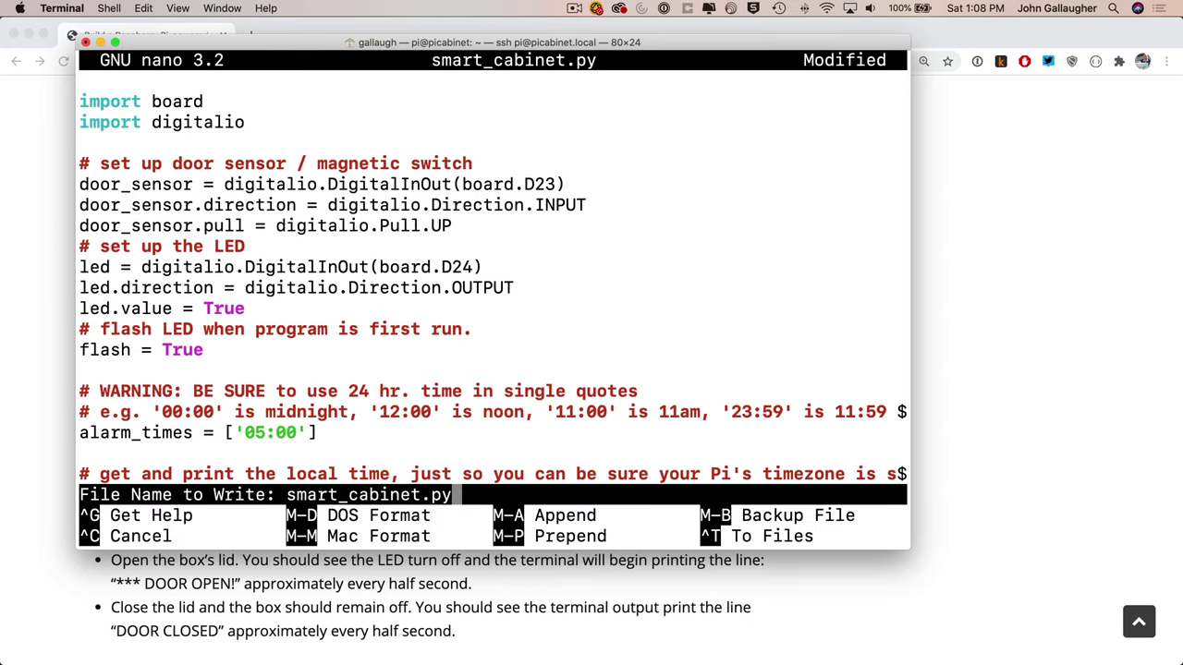
{"action": "key", "text": "Return"}
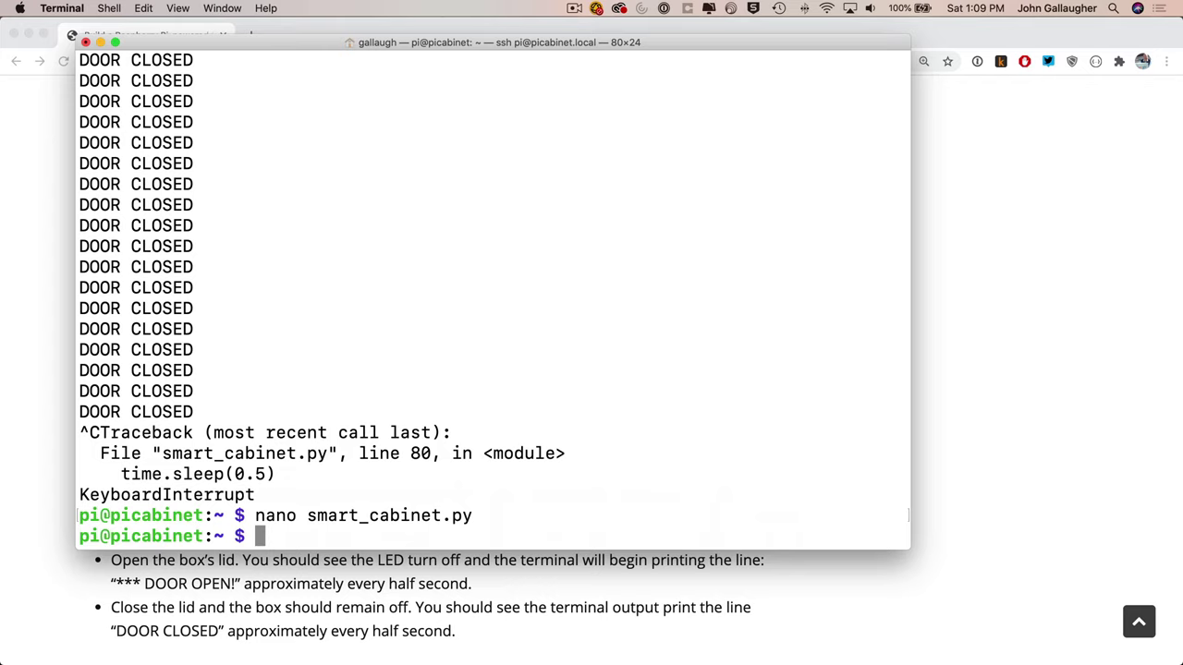
Copy the command crontab -e from the Chrome guide, run it in the Pi's Terminal session and choose /bin/nano (option 1) as editor.
{"action": "key", "text": "super+Tab"}
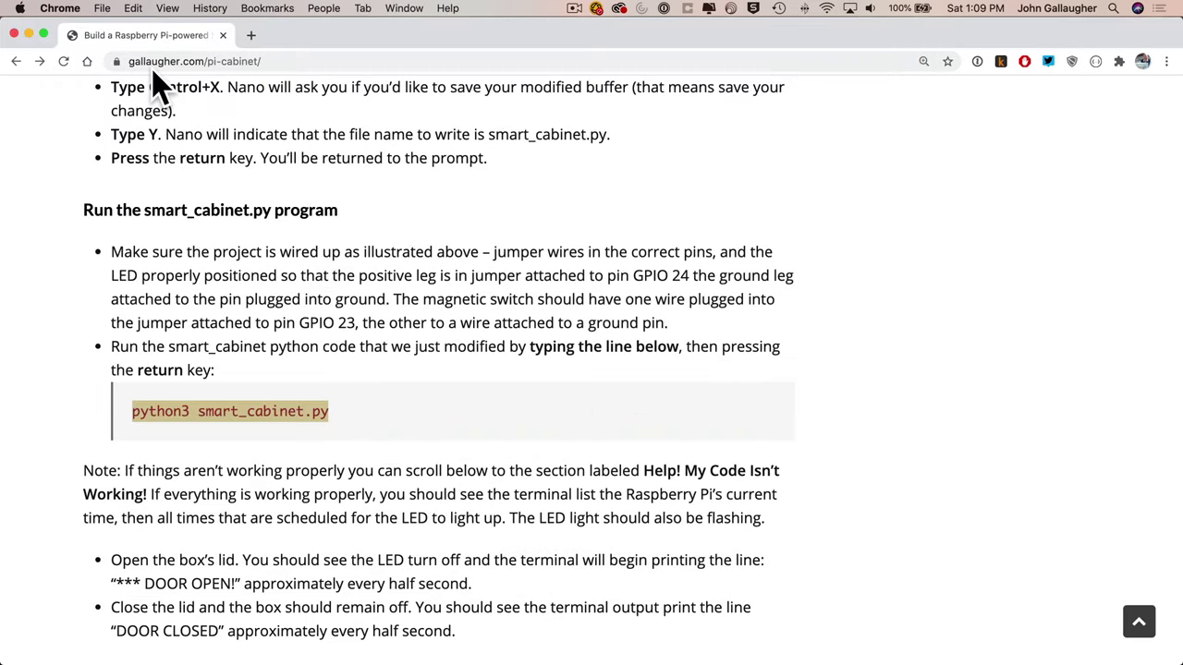
{"action": "scroll", "coordinate": [339, 266], "scroll_direction": "down", "scroll_amount": 10}
{"action": "scroll", "coordinate": [338, 277], "scroll_direction": "down", "scroll_amount": 10}
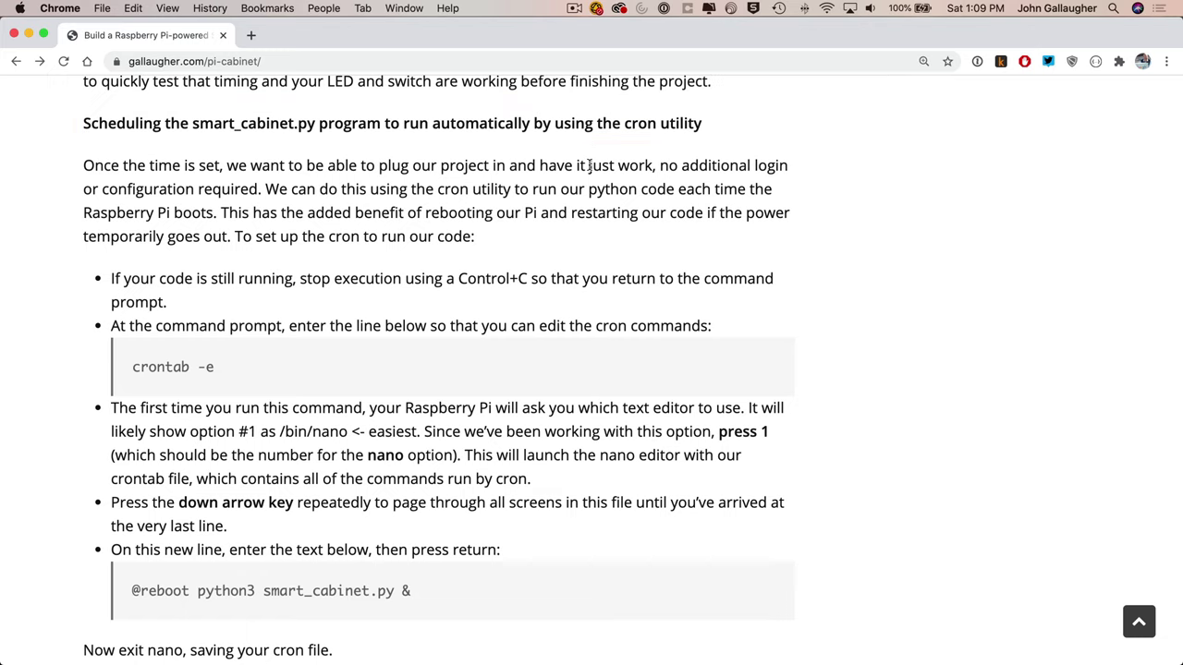
{"action": "scroll", "coordinate": [425, 391], "scroll_direction": "down", "scroll_amount": 1}
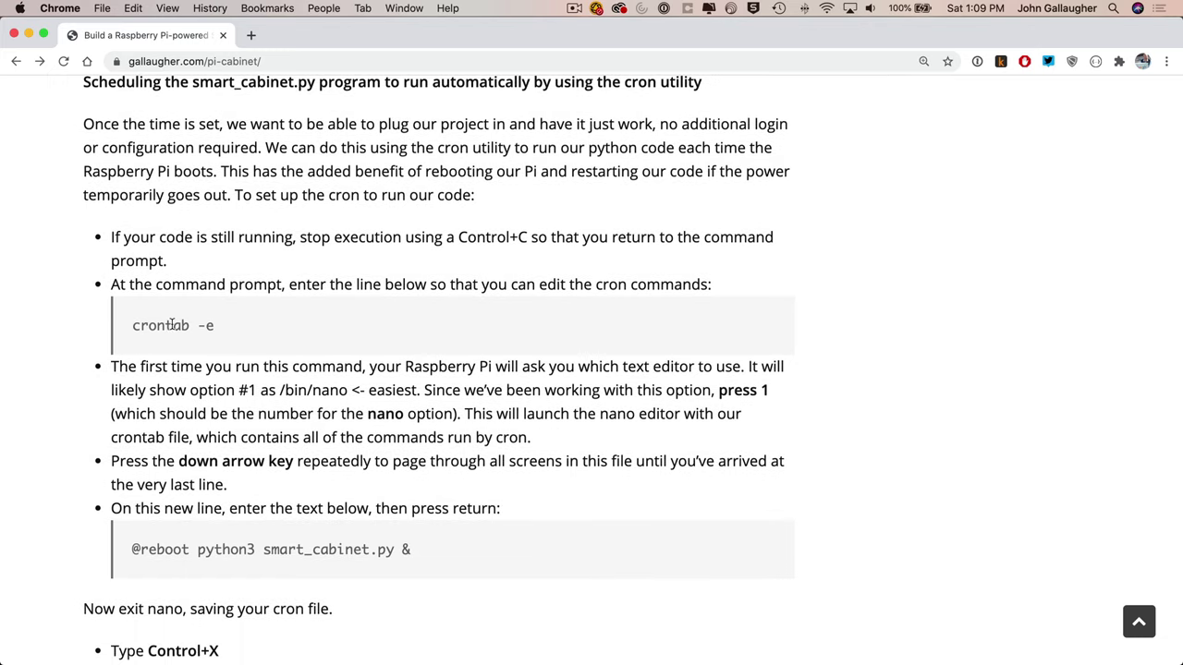
{"action": "scroll", "coordinate": [256, 314], "scroll_direction": "down", "scroll_amount": 1}
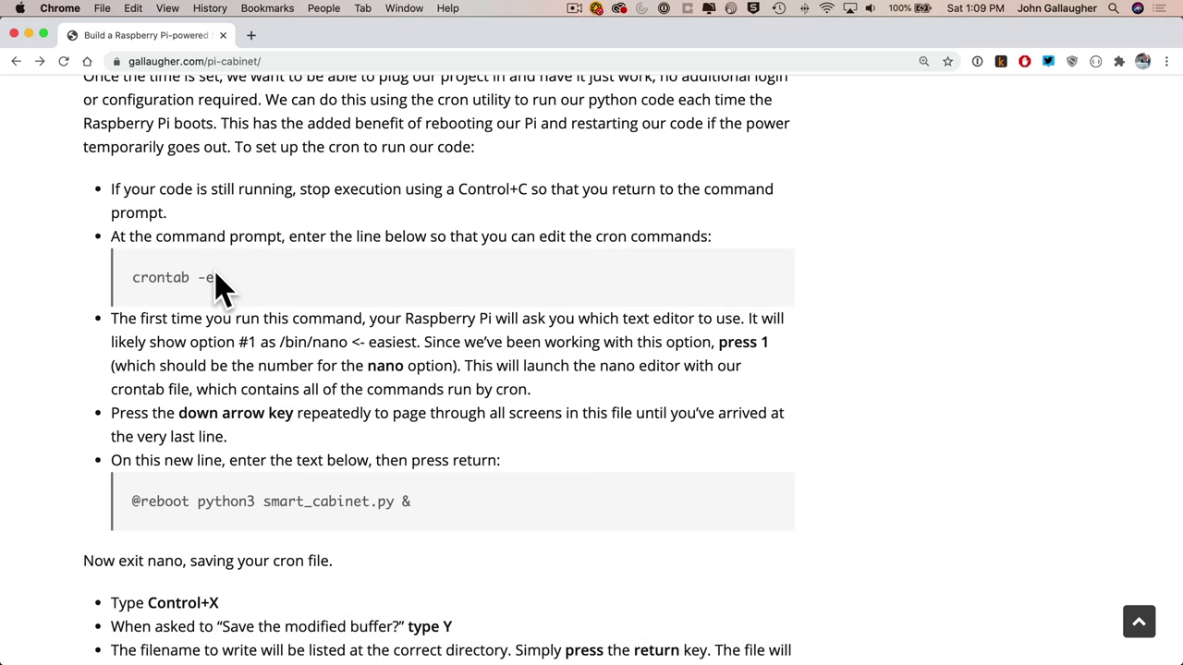
{"action": "left_click_drag", "start_coordinate": [216, 279], "coordinate": [130, 278]}
{"action": "key", "text": "super+Tab"}
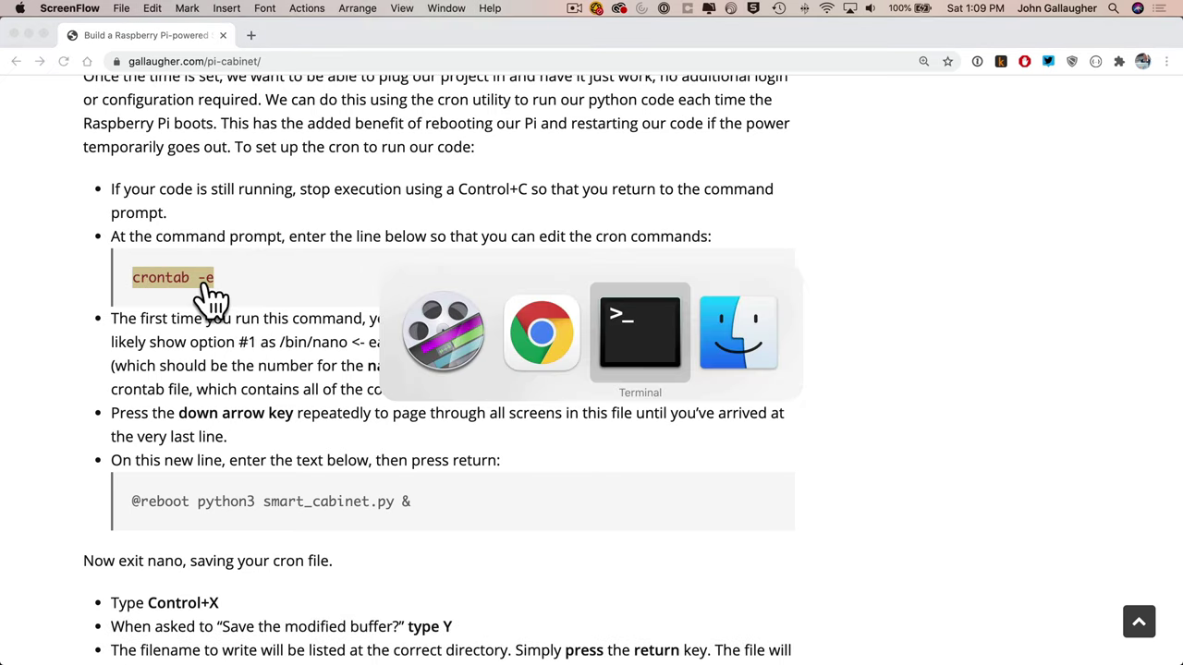
{"action": "key", "text": "super+v"}
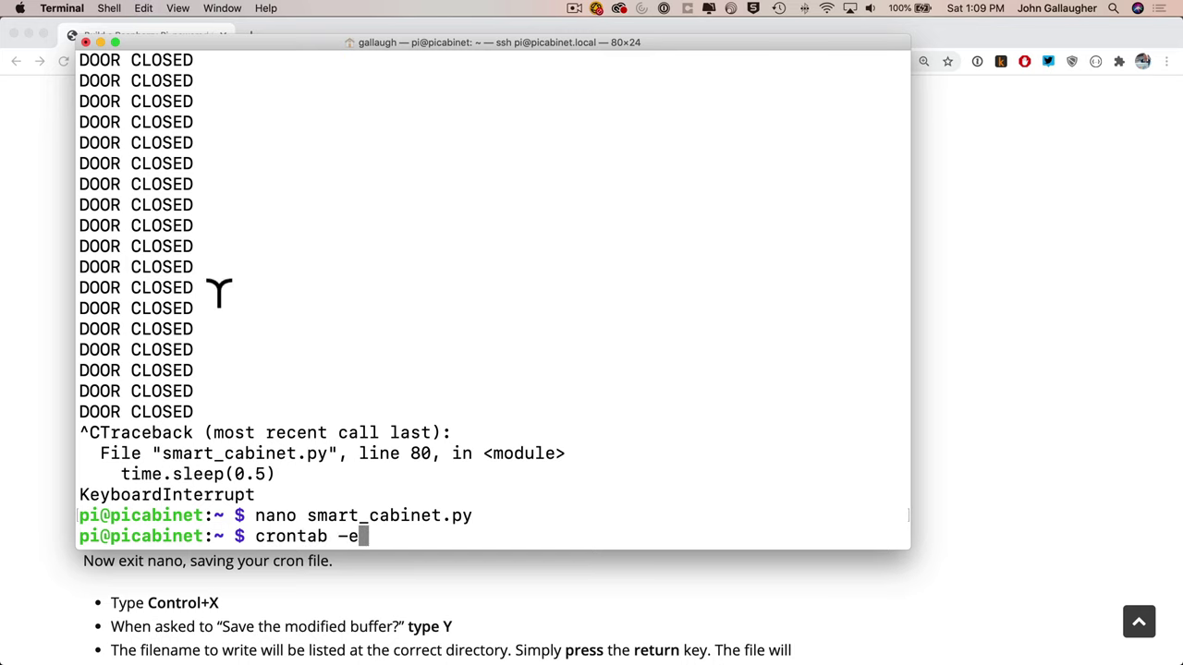
{"action": "key", "text": "Return"}
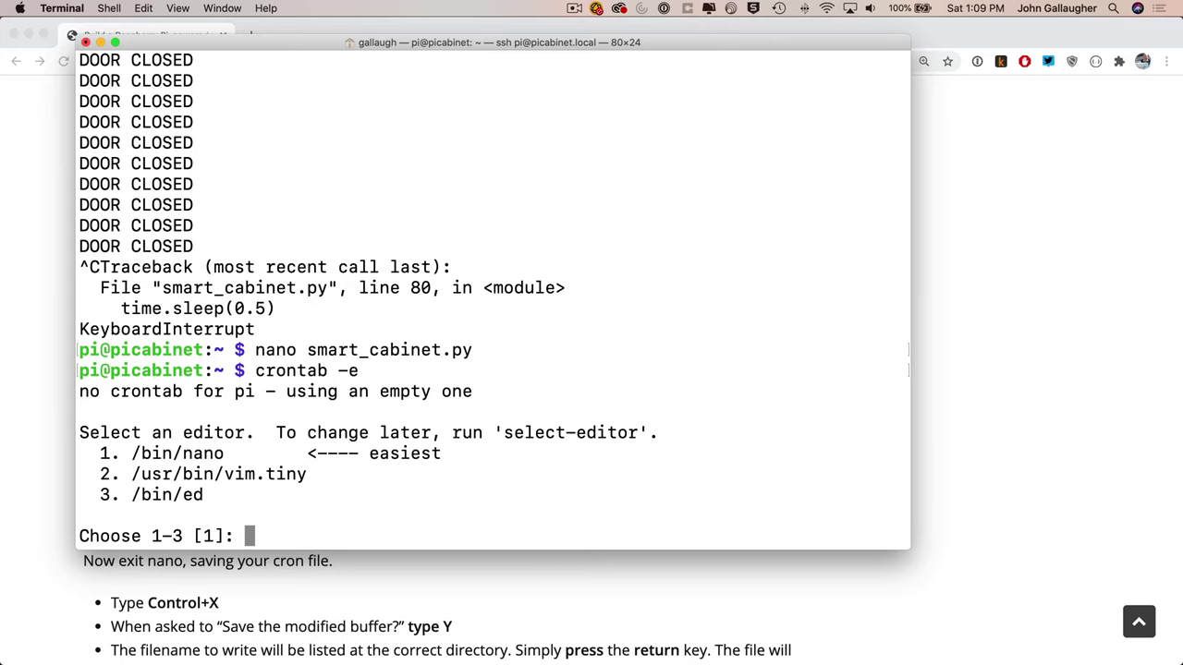
{"action": "type", "text": "1"}
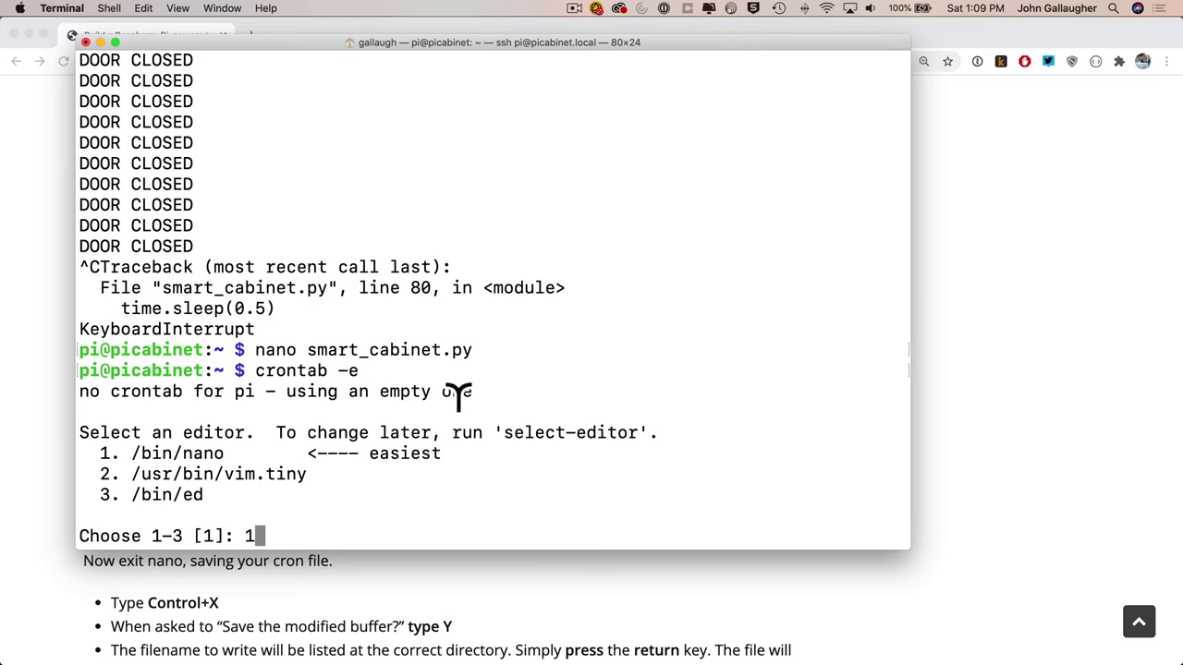
{"action": "key", "text": "Return"}
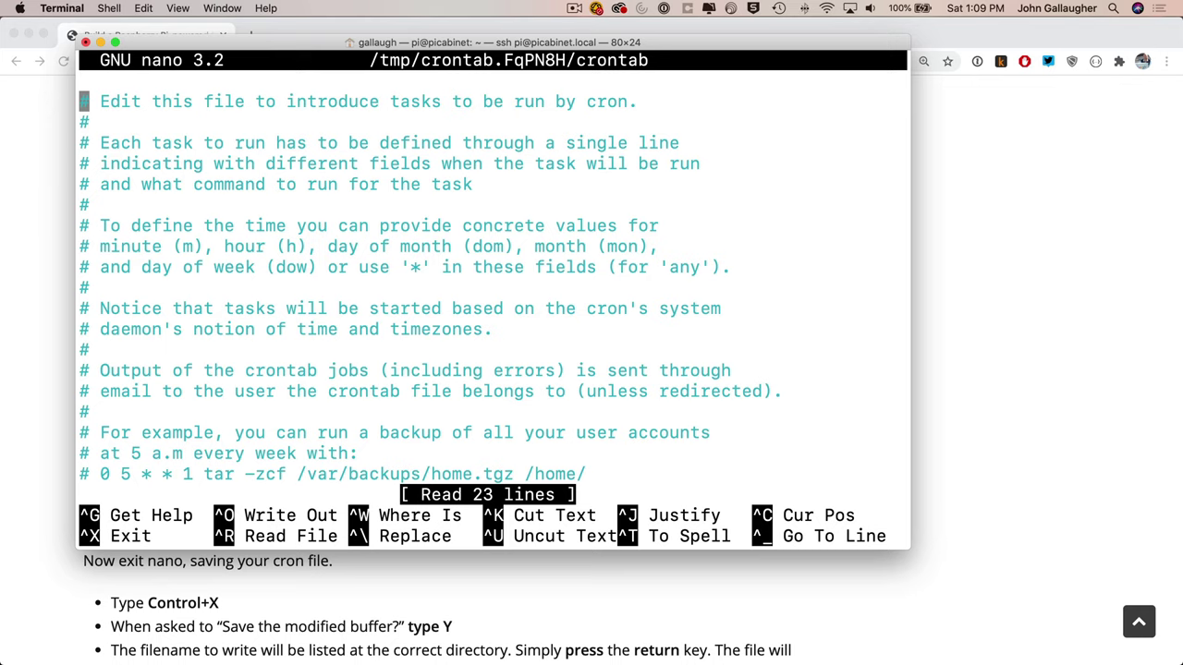
Move the nano cursor down to the empty last line of the crontab file.
{"action": "key", "text": "Down"}
{"action": "key", "text": "Down"}
{"action": "key", "text": "Down"}
{"action": "key", "text": "Down"}
{"action": "key", "text": "Down"}
{"action": "key", "text": "Down"}
{"action": "key", "text": "Down"}
{"action": "key", "text": "Down"}
{"action": "key", "text": "Down"}
{"action": "key", "text": "Down"}
{"action": "key", "text": "Down"}
{"action": "key", "text": "Down"}
{"action": "key", "text": "Down"}
{"action": "key", "text": "Down"}
{"action": "key", "text": "Down"}
{"action": "key", "text": "Down"}
{"action": "key", "text": "Down"}
{"action": "key", "text": "Down"}
{"action": "key", "text": "Down"}
{"action": "key", "text": "Down"}
{"action": "key", "text": "Down"}
{"action": "key", "text": "Down"}
{"action": "key", "text": "Down"}
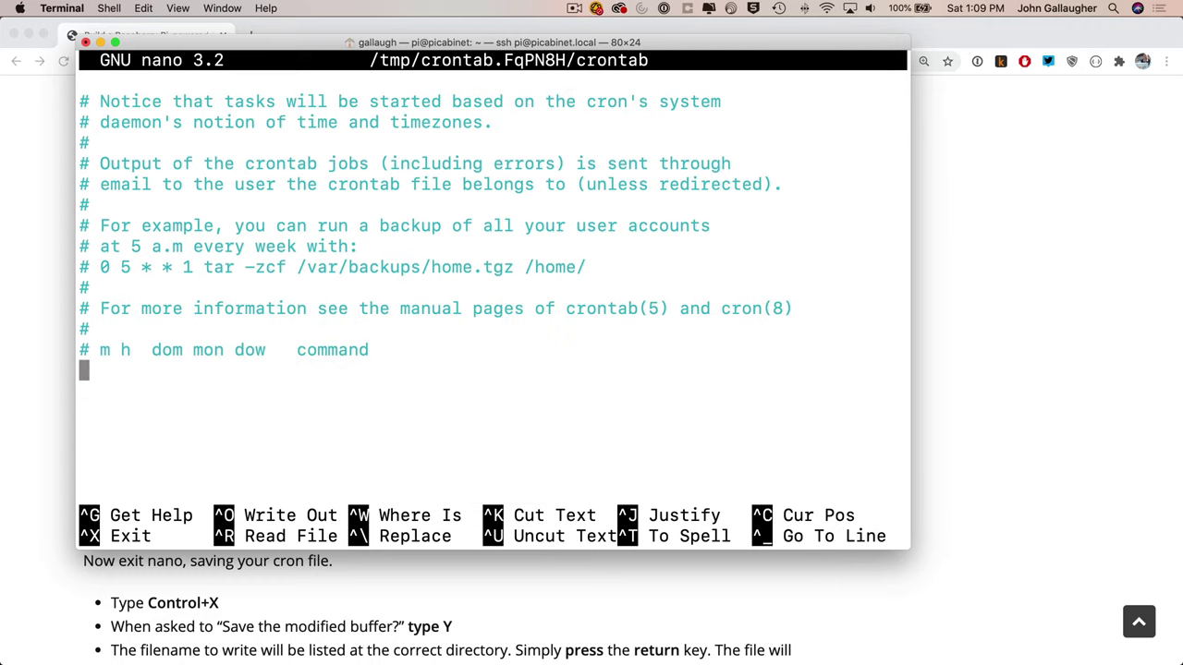
{"action": "left_click", "coordinate": [383, 602]}
{"action": "scroll", "coordinate": [383, 601], "scroll_direction": "down", "scroll_amount": 3}
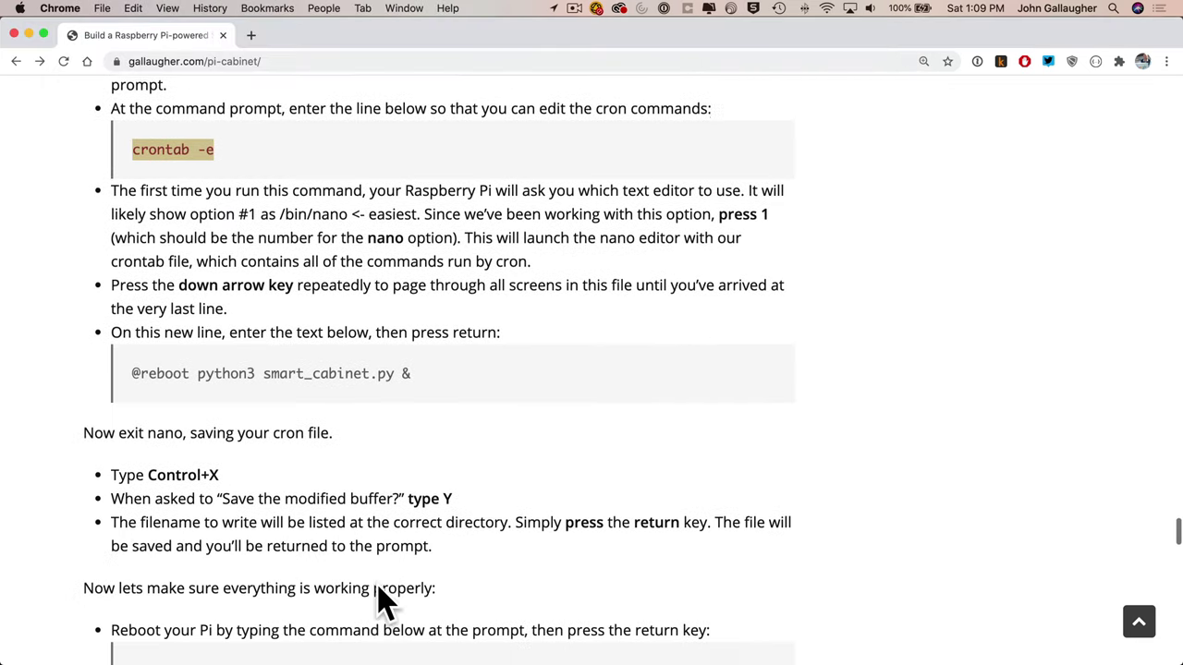
{"action": "left_click_drag", "start_coordinate": [422, 348], "coordinate": [134, 343]}
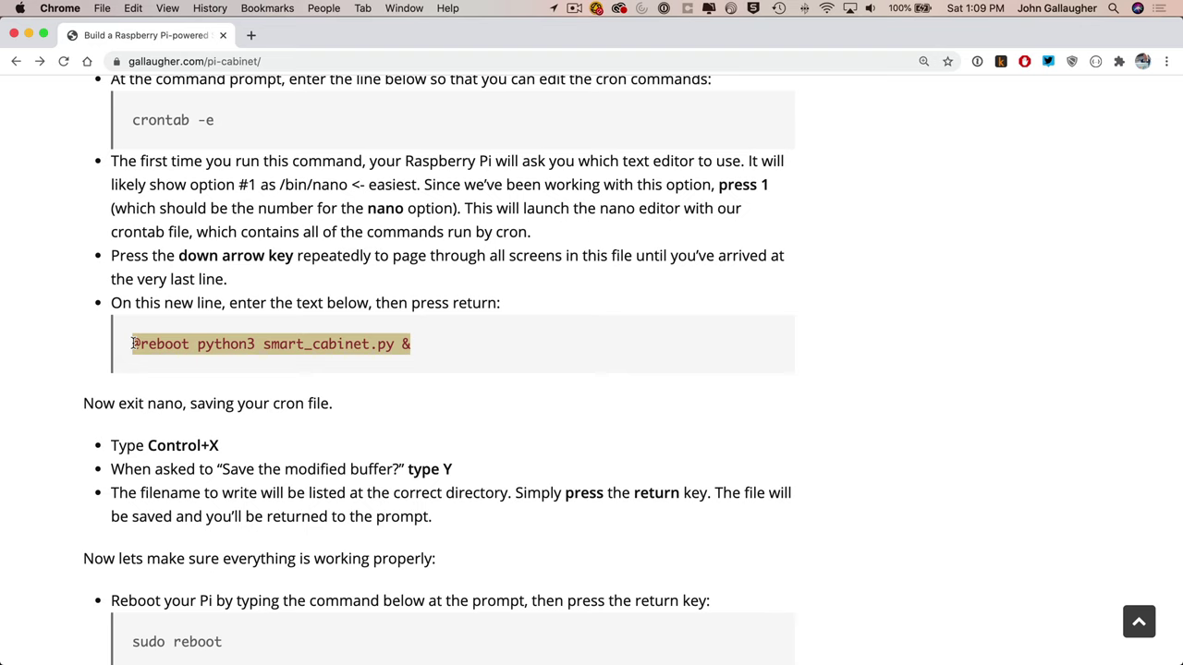
{"action": "key", "text": "super+c"}
{"action": "key", "text": "super+Tab"}
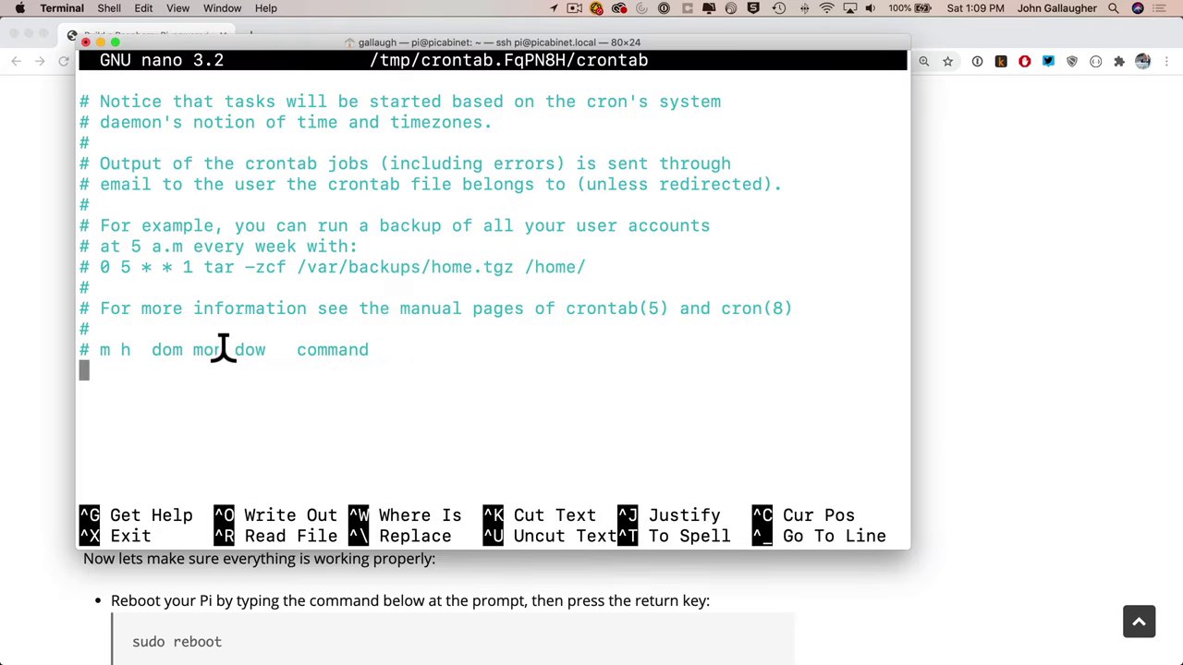
{"action": "key", "text": "super+v"}
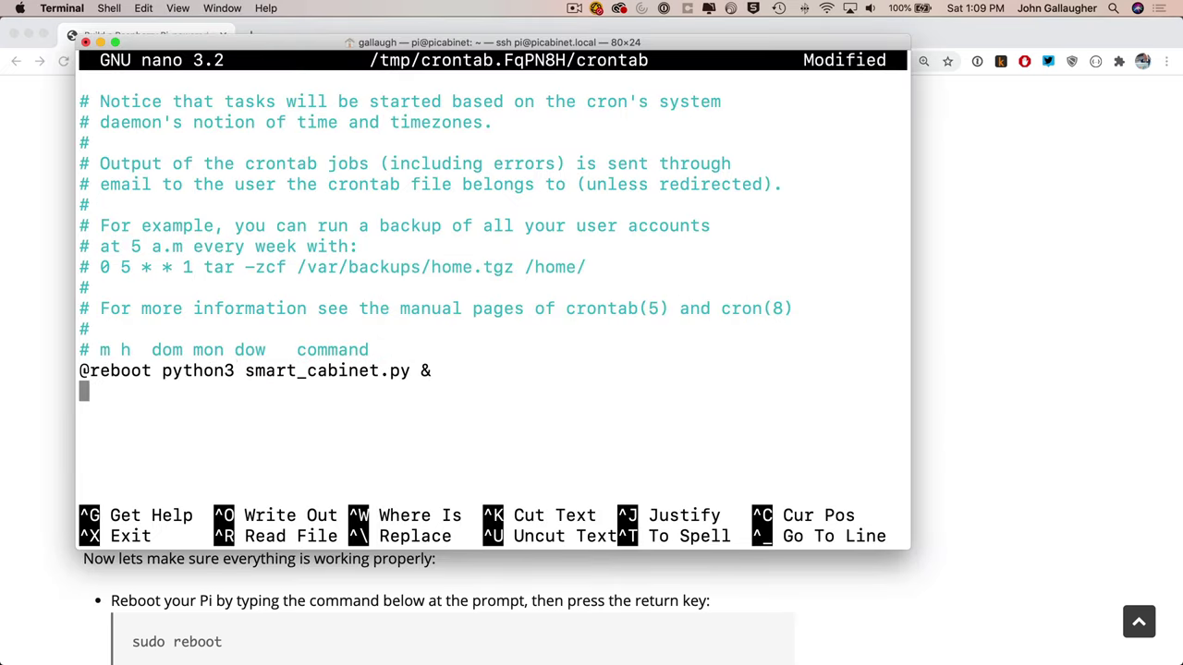
Save the crontab file under its proposed name and exit nano.
{"action": "key", "text": "ctrl+x"}
{"action": "key", "text": "y"}
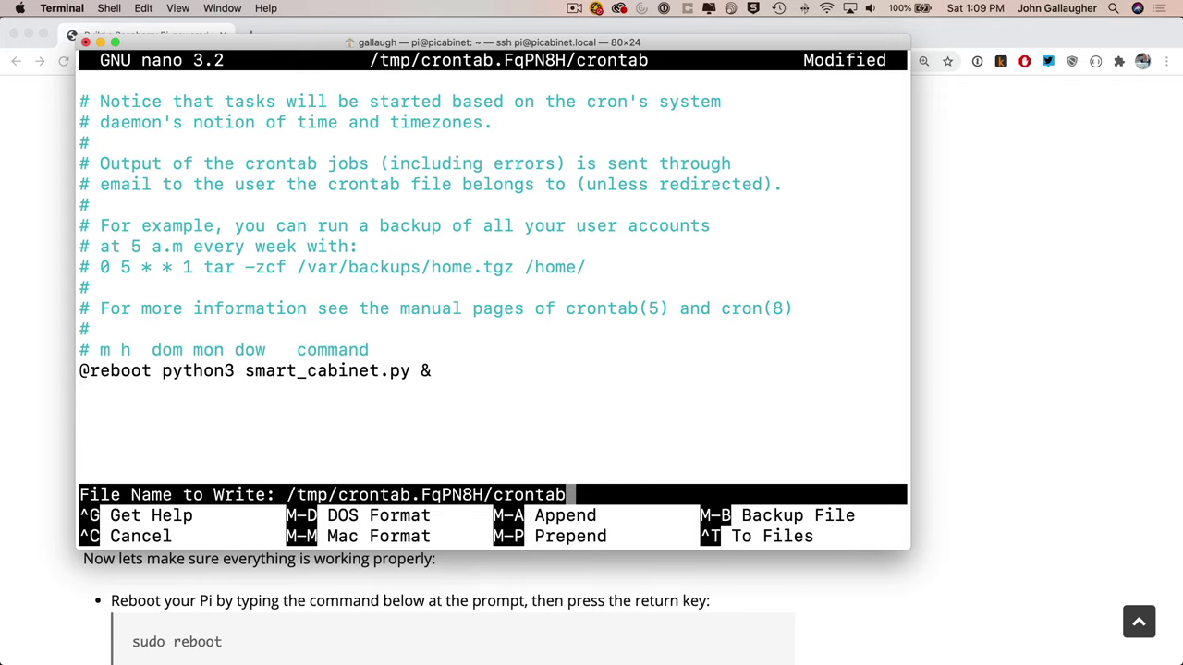
{"action": "key", "text": "Return"}
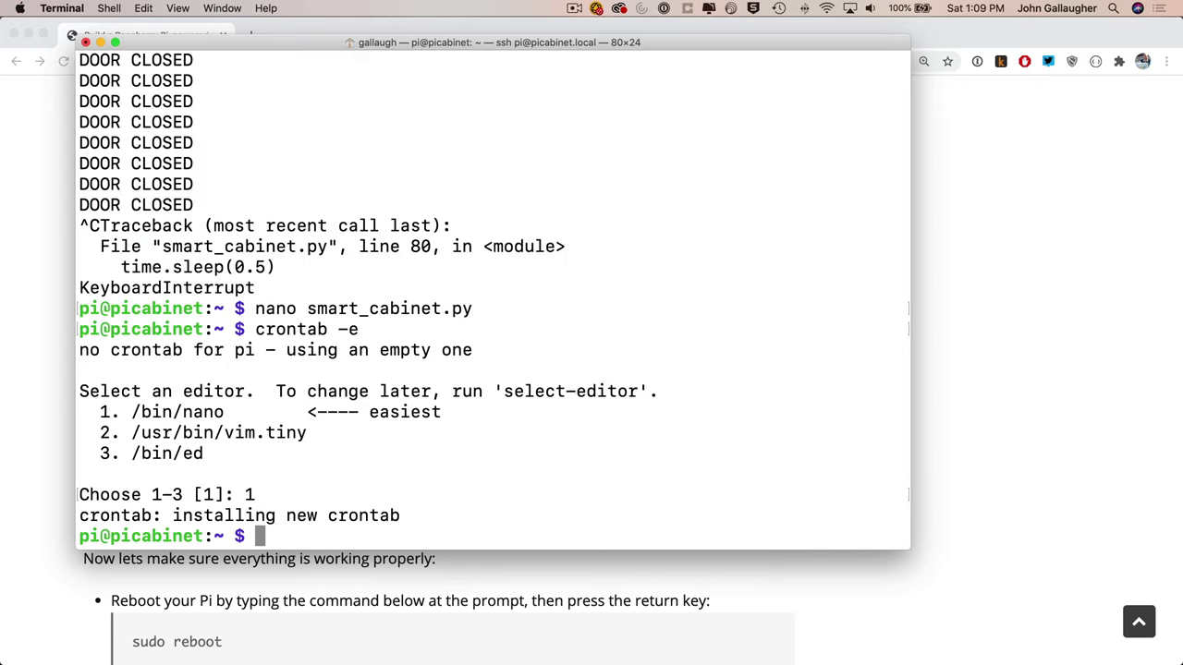
Copy the command sudo reboot from the Chrome guide and run it in the Pi's Terminal session.
{"action": "key", "text": "super+Tab"}
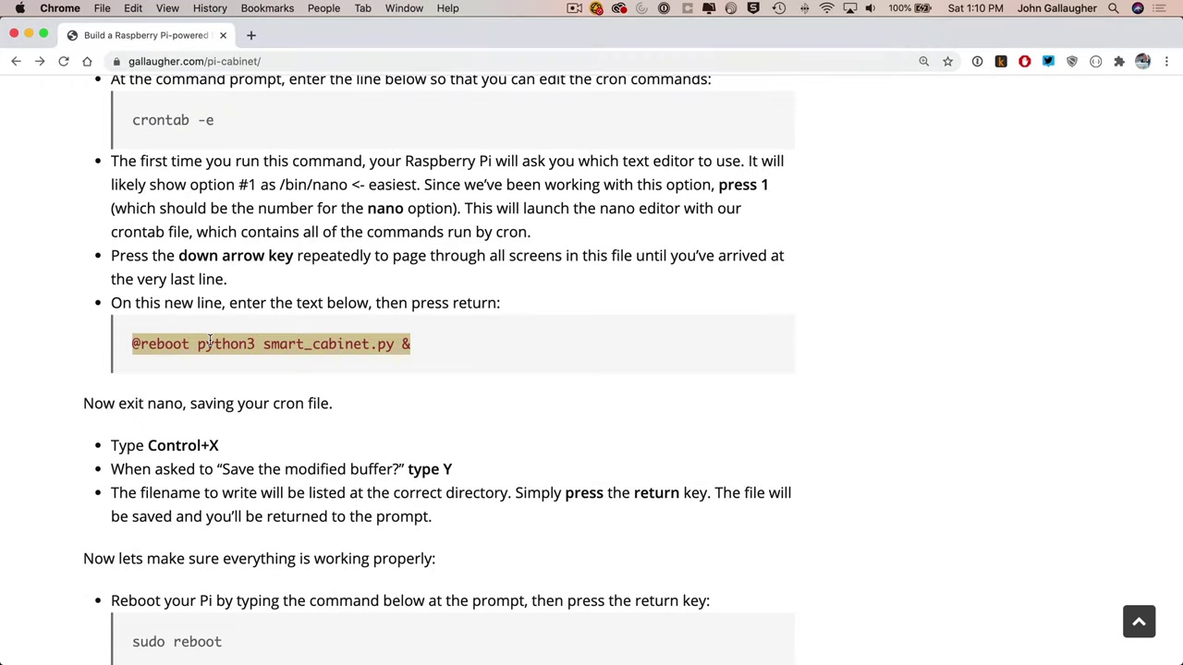
{"action": "scroll", "coordinate": [222, 399], "scroll_direction": "down", "scroll_amount": 5}
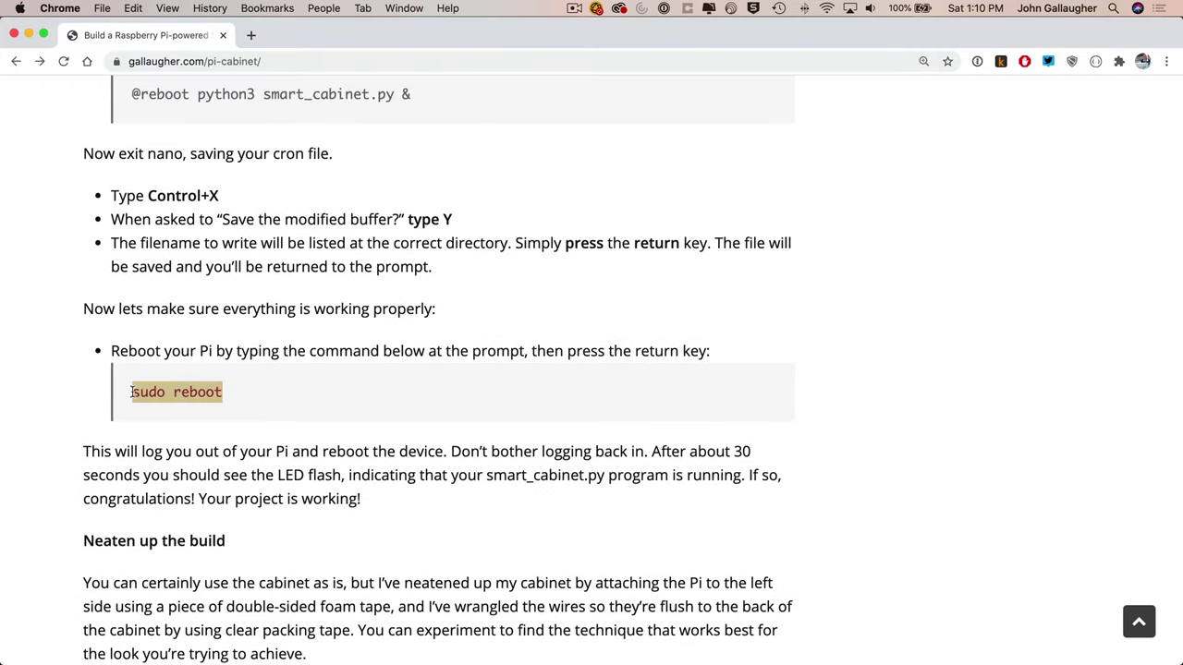
{"action": "key", "text": "super+Tab"}
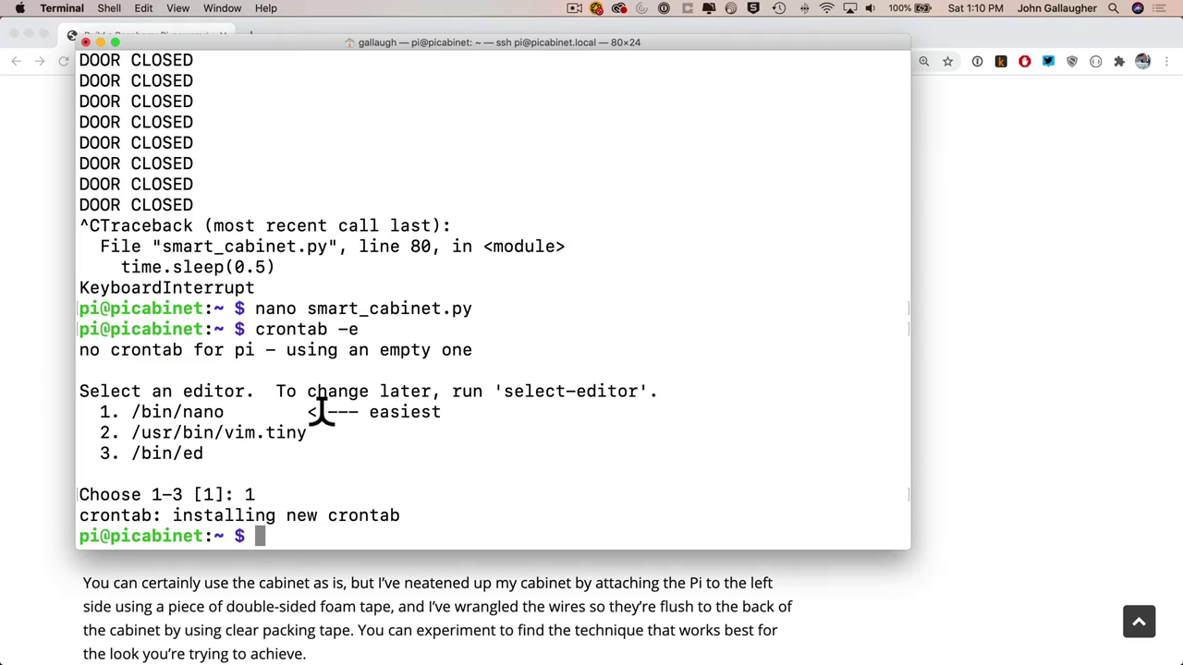
{"action": "key", "text": "Return"}
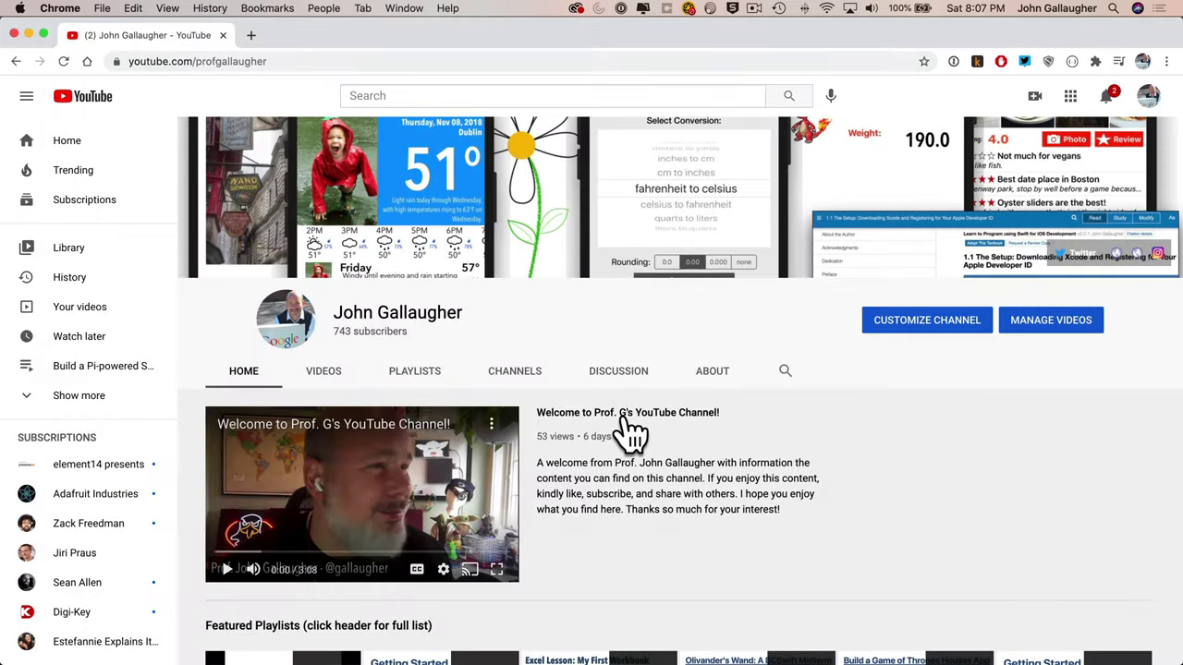
Browse the YouTube channel's featured and maker playlists in Chrome and look through the MakerSnacks playlist.
{"action": "scroll", "coordinate": [629, 431], "scroll_direction": "down", "scroll_amount": 5}
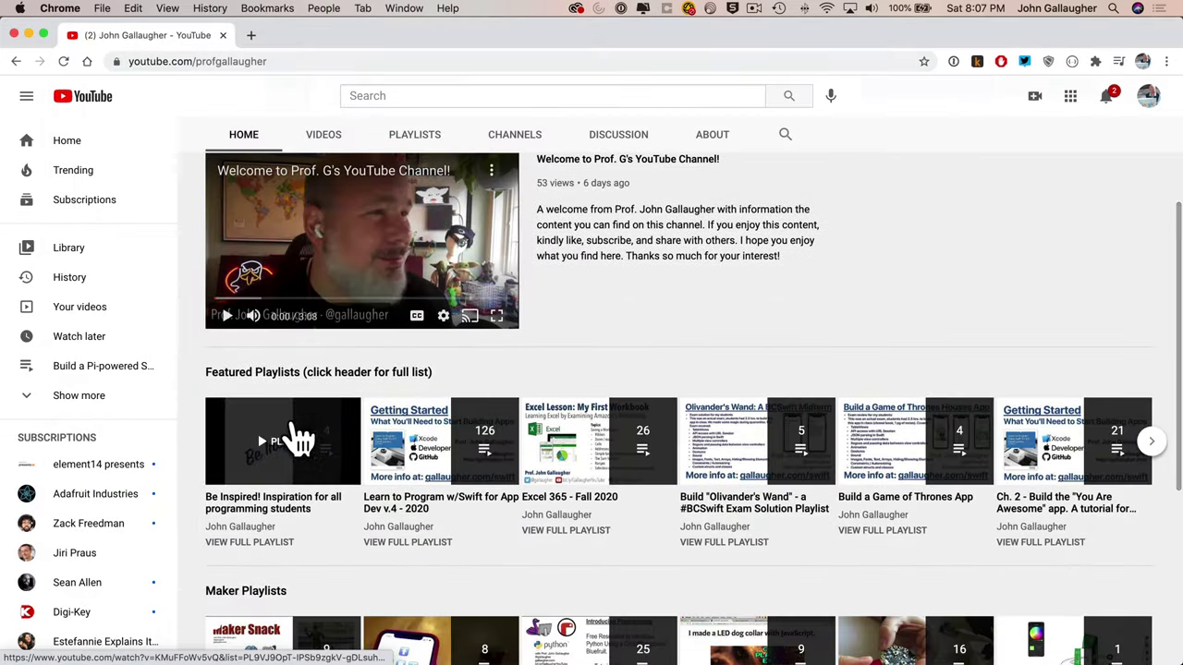
{"action": "scroll", "coordinate": [790, 428], "scroll_direction": "down", "scroll_amount": 3}
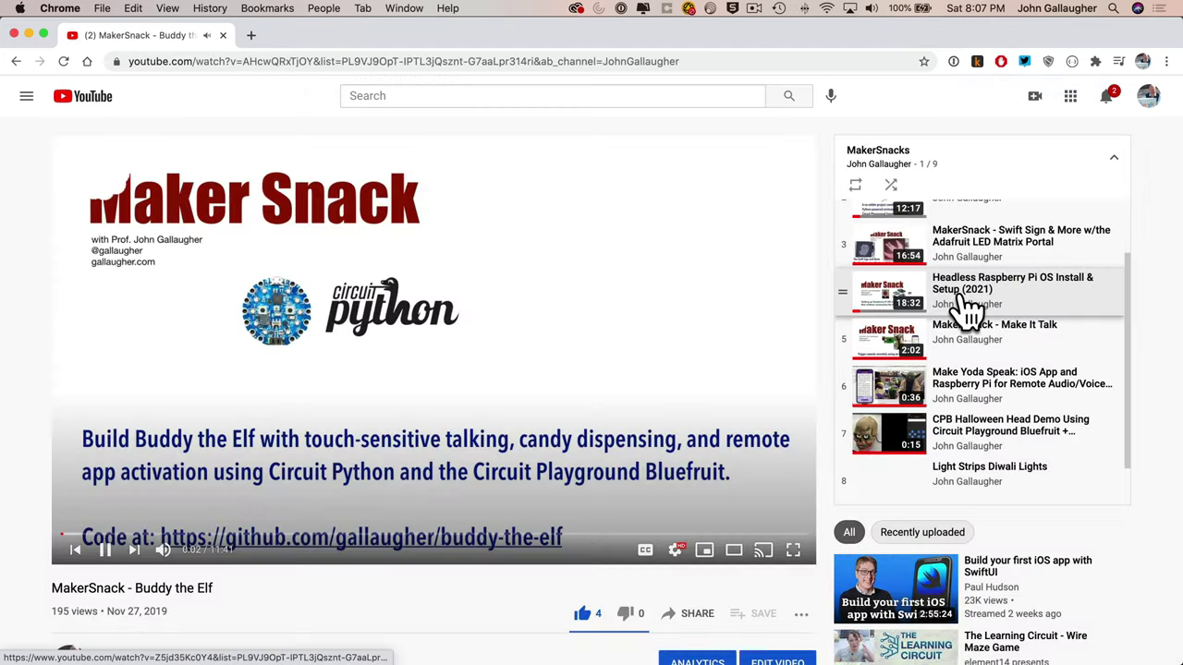
{"action": "left_click", "coordinate": [1015, 402]}
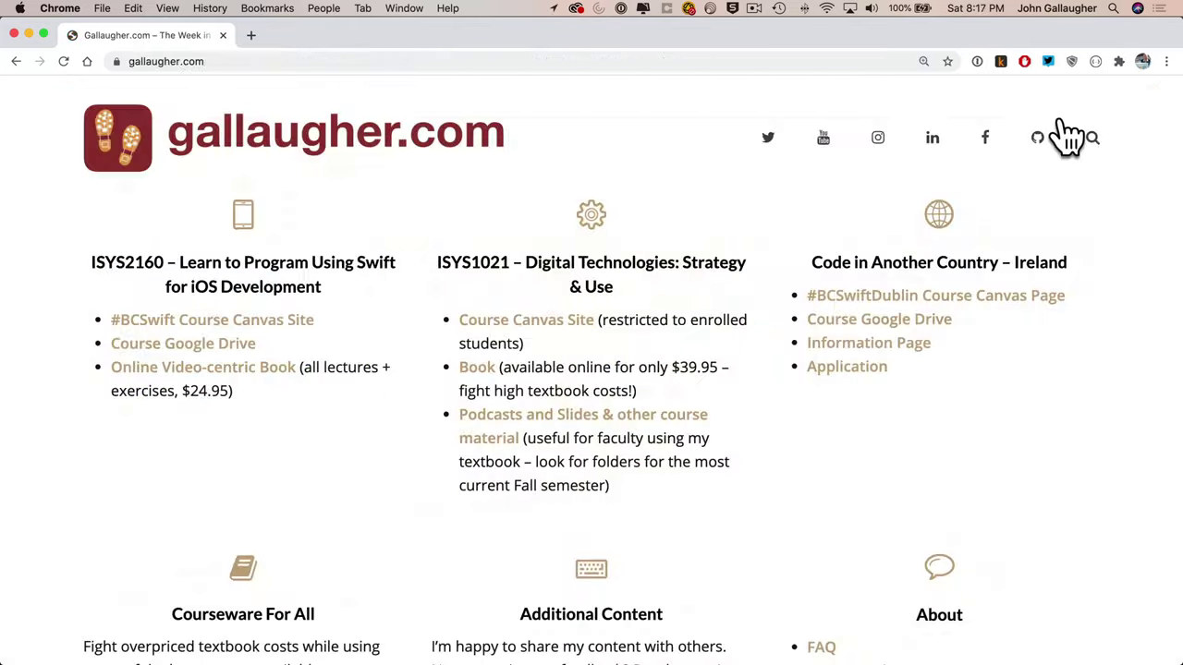
Look through the author's homepage in Chrome and page through the Recent Projects carousel to its last set.
{"action": "scroll", "coordinate": [736, 323], "scroll_direction": "down", "scroll_amount": 10}
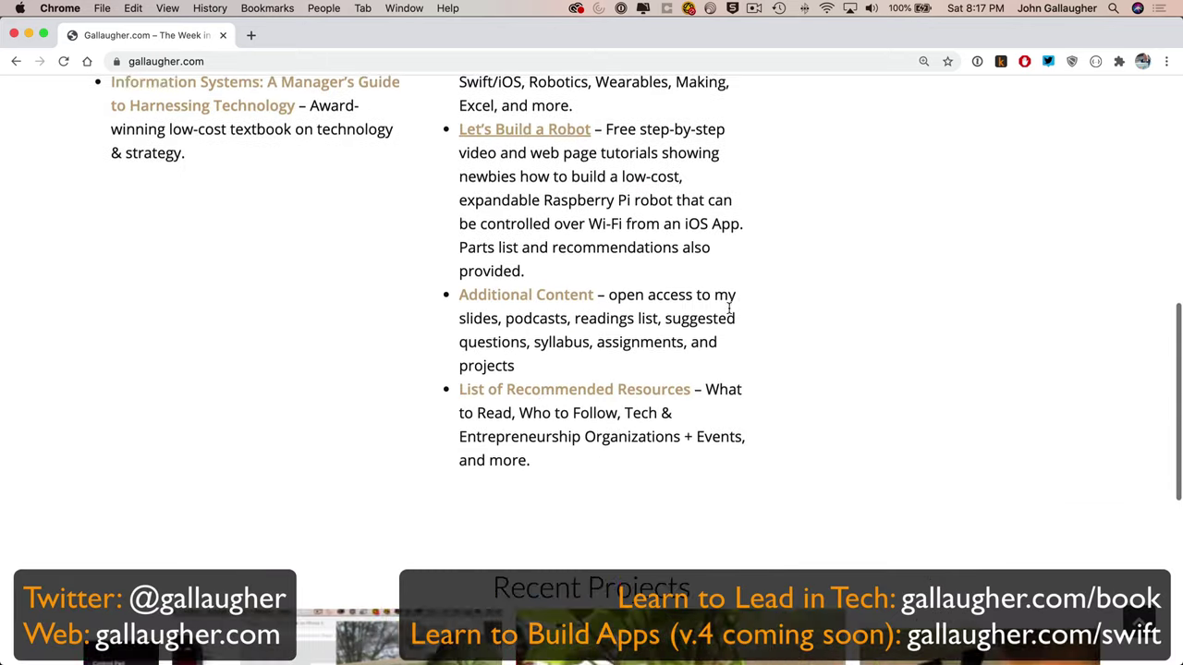
{"action": "scroll", "coordinate": [730, 314], "scroll_direction": "down", "scroll_amount": 5}
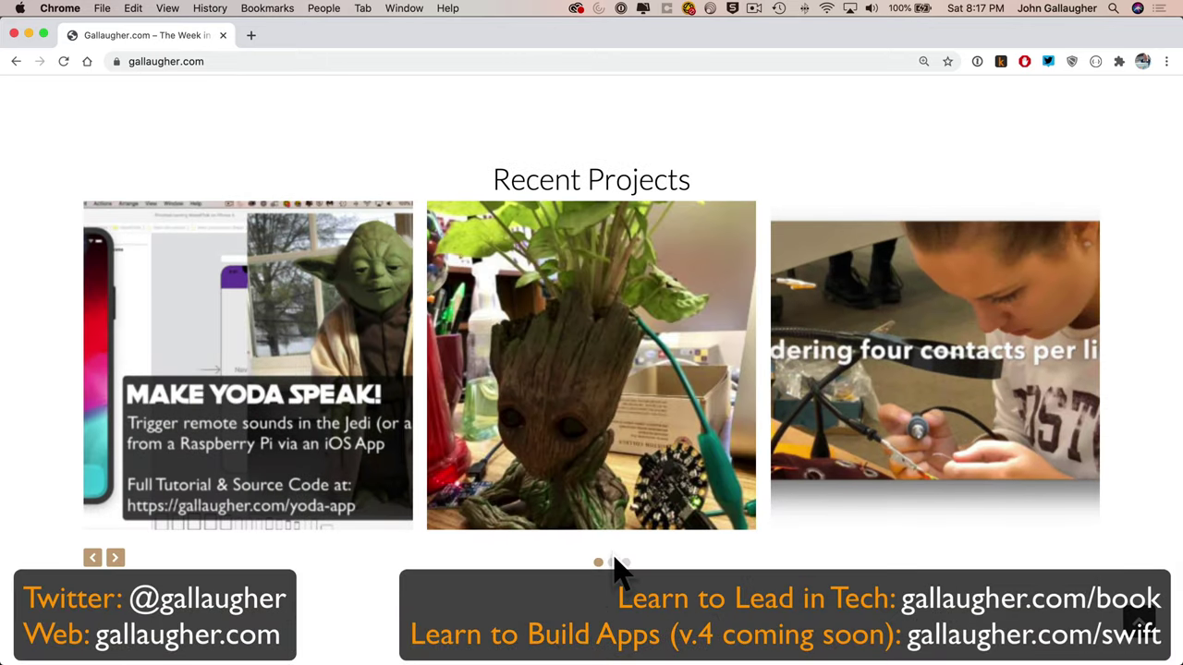
{"action": "left_click", "coordinate": [611, 563]}
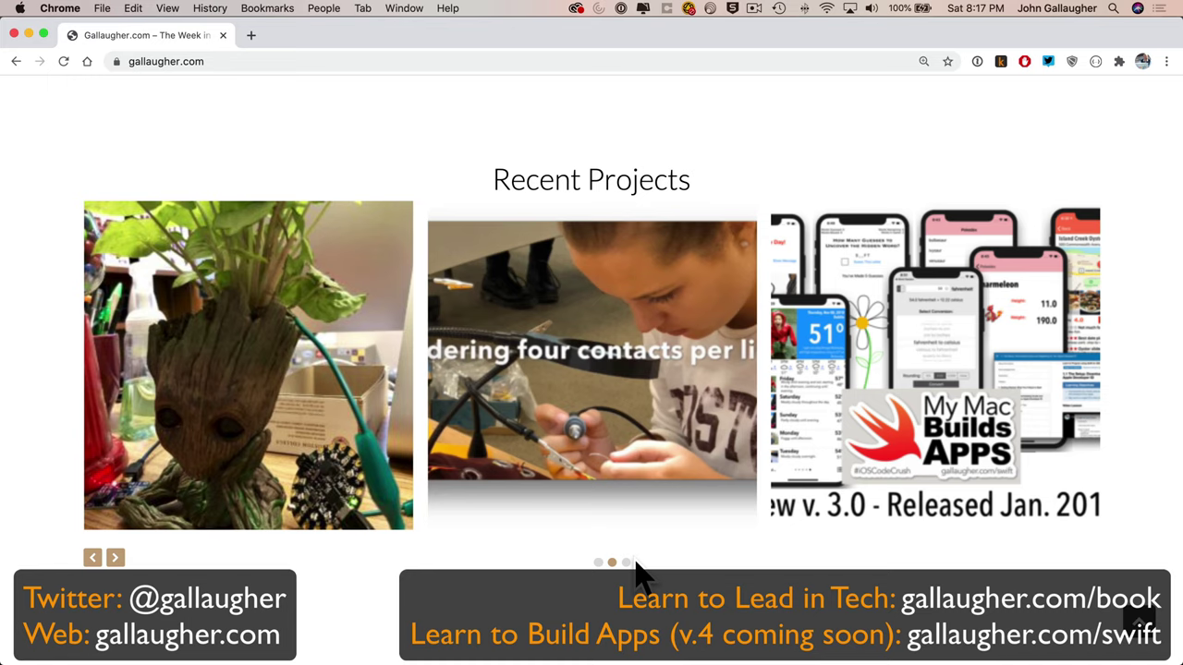
{"action": "left_click", "coordinate": [626, 563]}
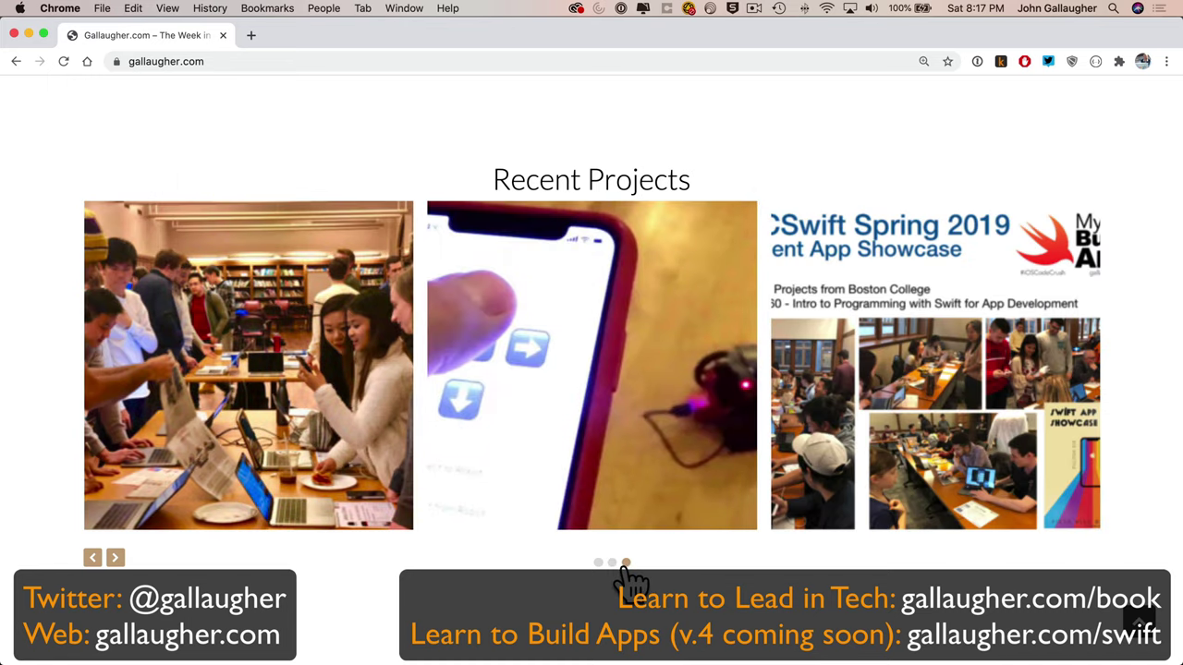